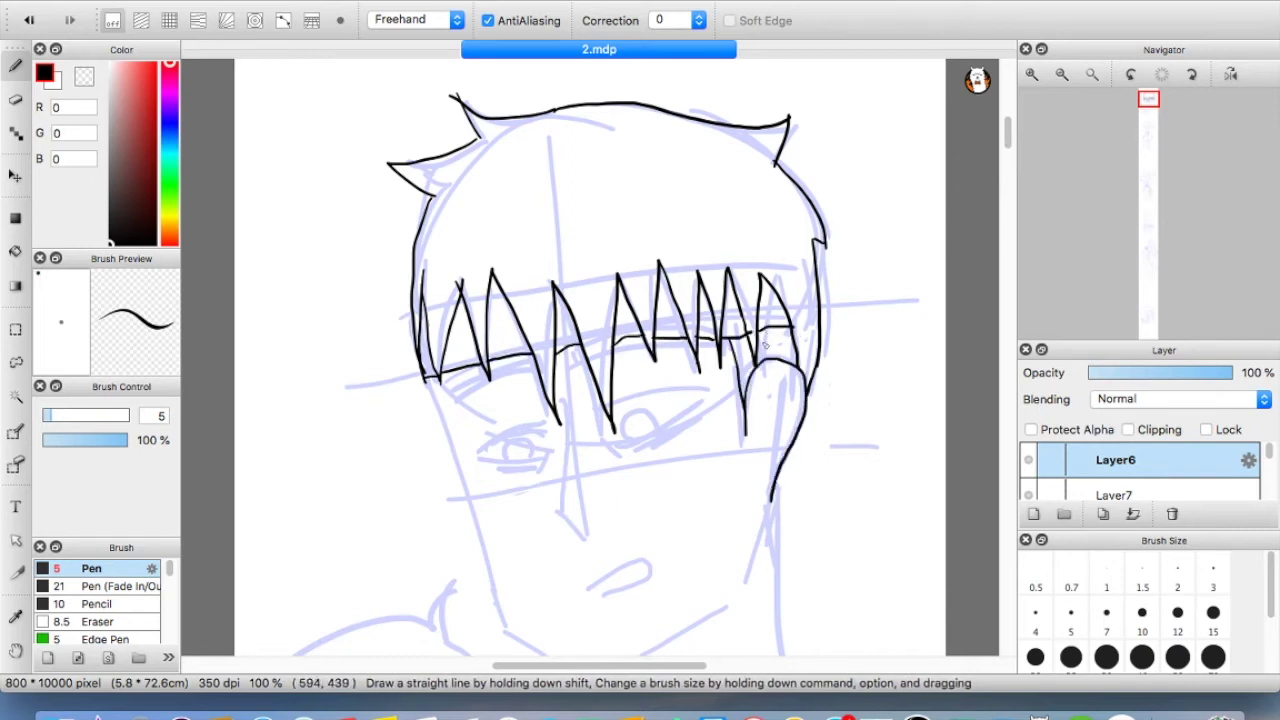
Ink the topmost character's cheeks, jaw and chin, plus the open eye beside the ear, nose and mouth, over the sketch
key(e)
key(b)
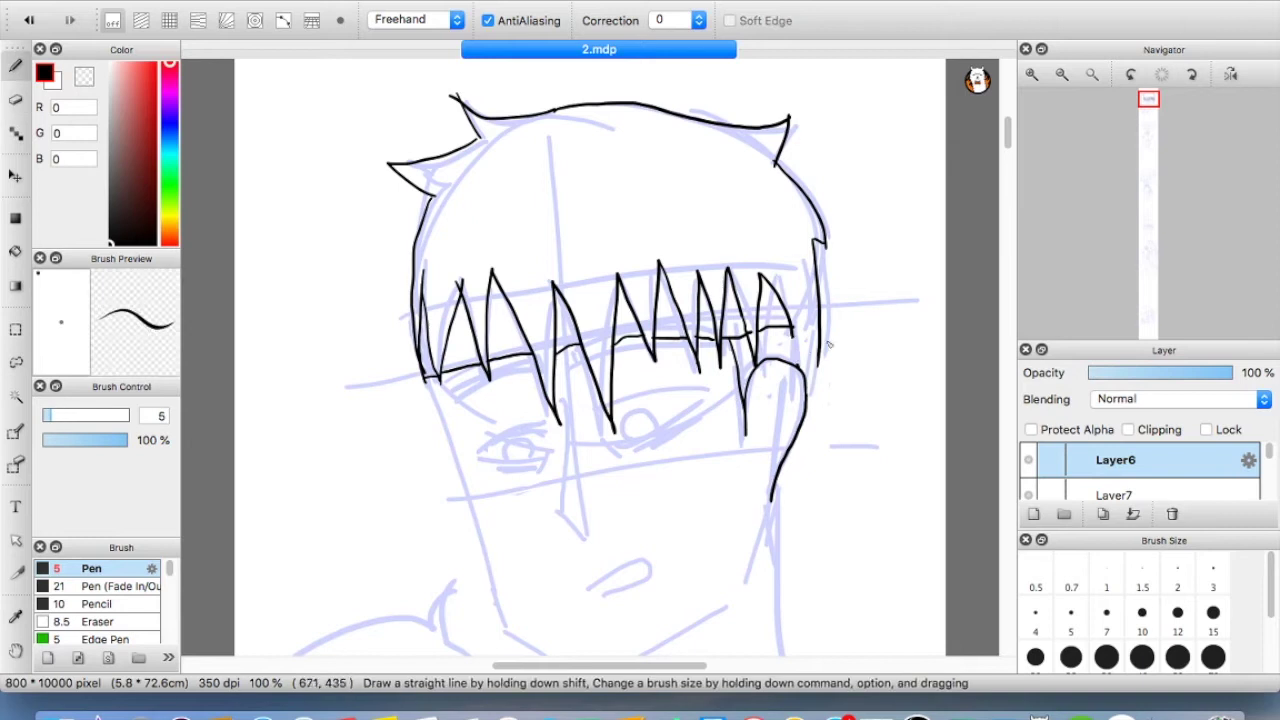
click(1032, 74)
drag(1007, 110, 1003, 119)
drag(343, 154, 459, 467)
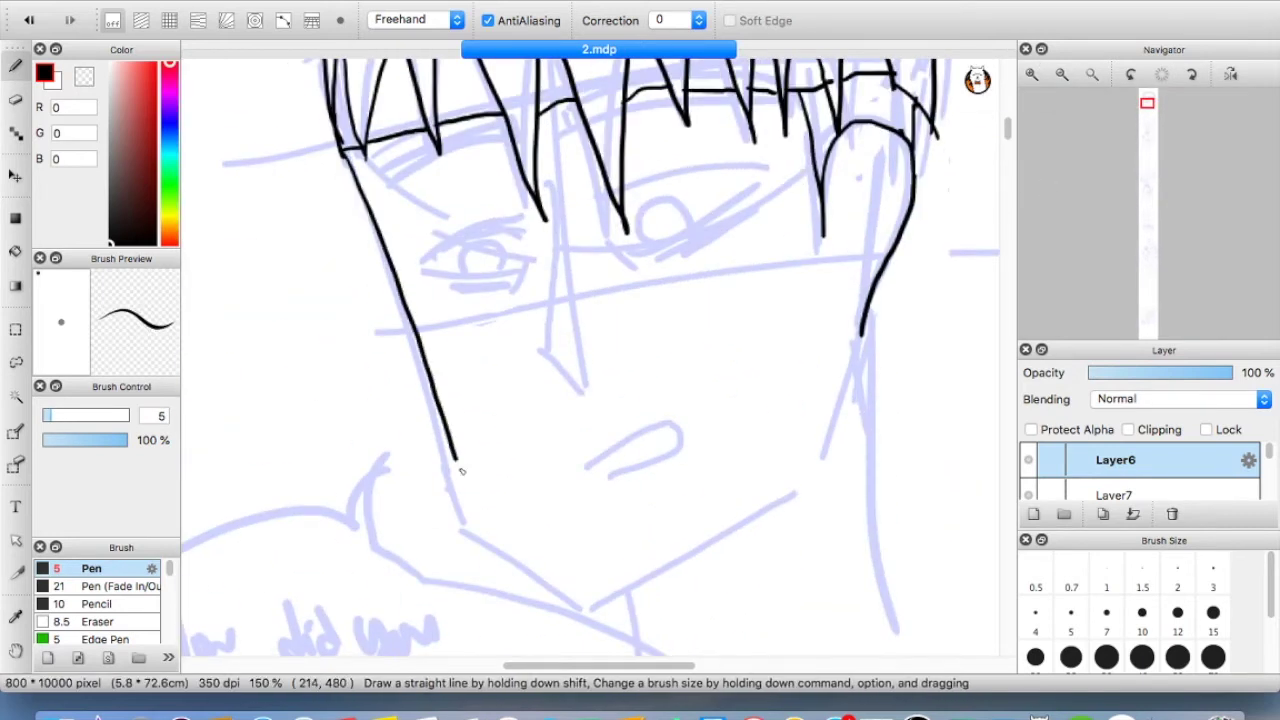
key(super+z)
drag(468, 512, 742, 518)
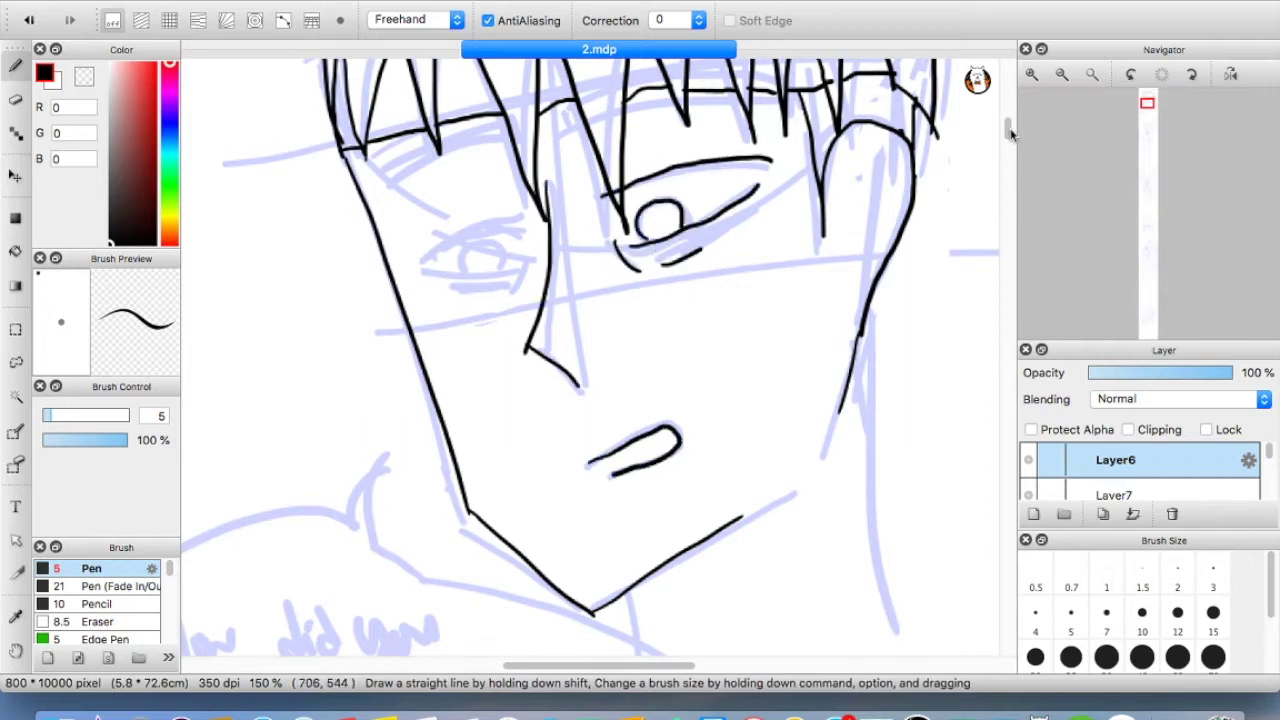
Ink the topmost character's remaining facial features and the shoulder and collar lines
scroll(1010, 133, up, 3)
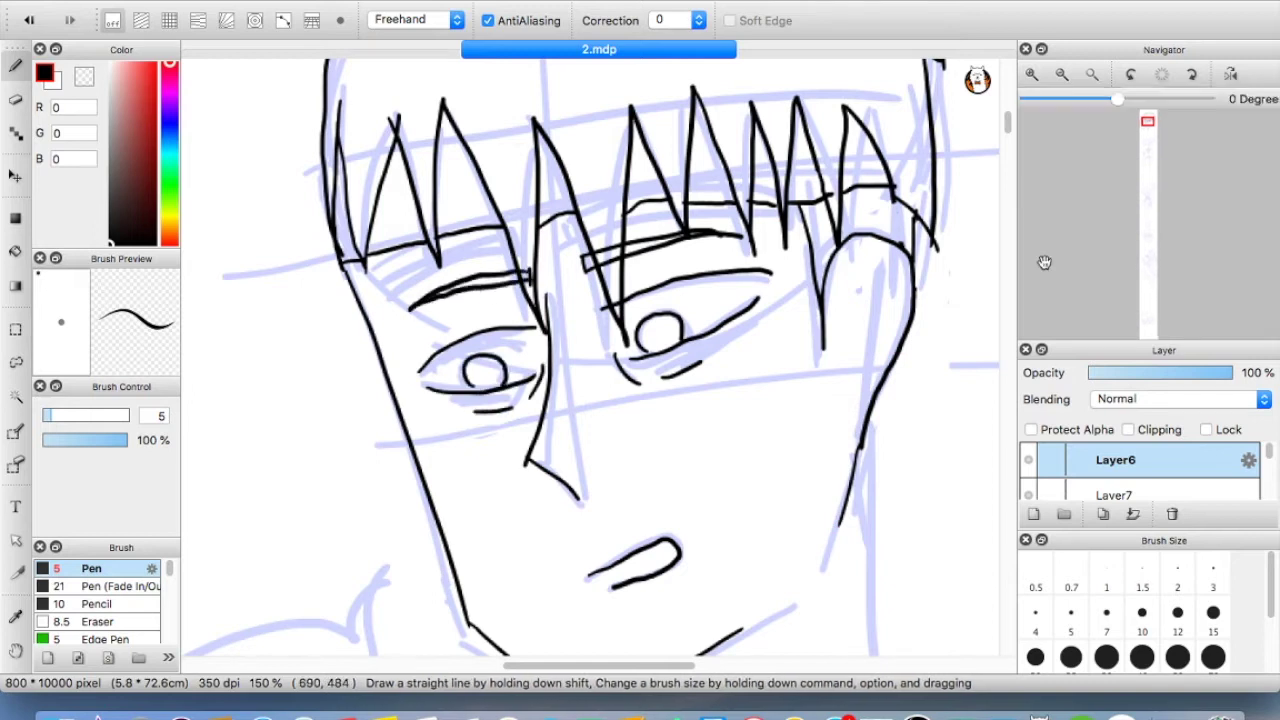
scroll(871, 255, down, 9)
drag(894, 368, 999, 432)
mouse_move(929, 396)
mouse_down()
mouse_move(780, 540)
mouse_move(628, 486)
mouse_up()
Ink the central triangular mohawk of the second character with the 5 px black pen
mouse_move(1010, 144)
mouse_down()
mouse_move(1009, 116)
mouse_move(1007, 207)
mouse_up()
click(1063, 75)
drag(498, 116, 572, 370)
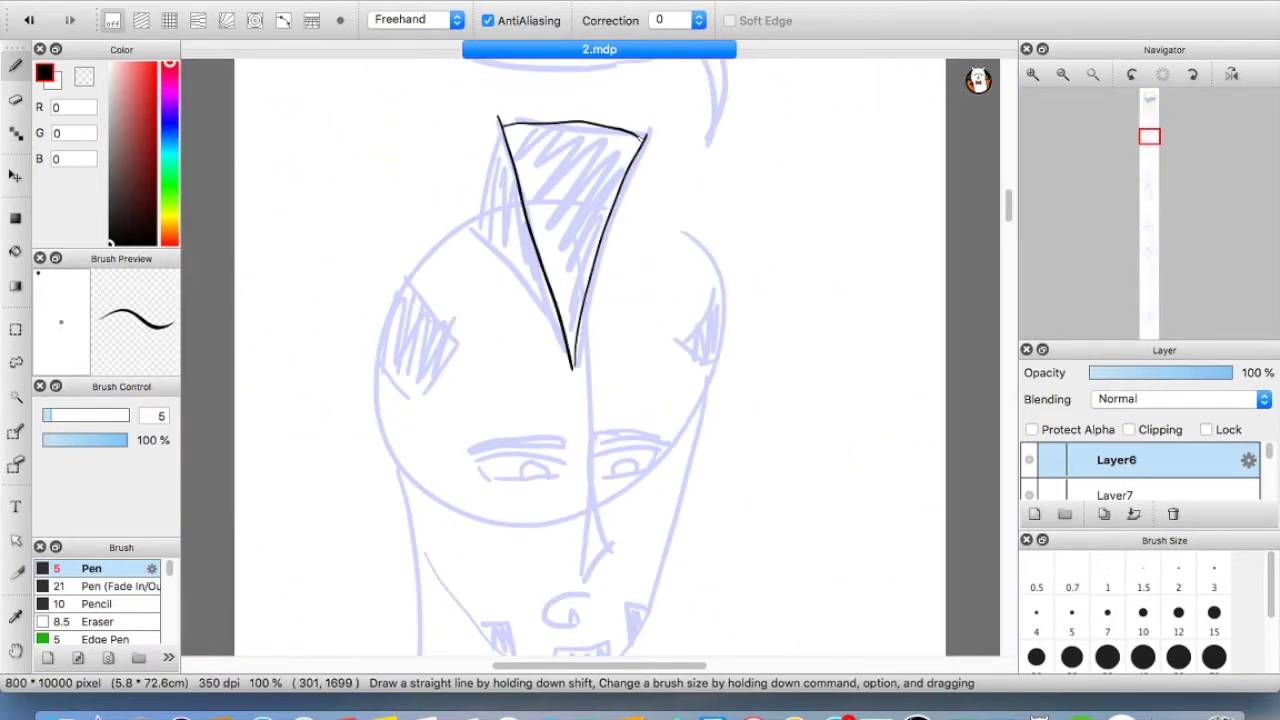
scroll(641, 155, down, 3)
key(super+z)
Ink the curved skull contours on both sides of the second character's mohawk, redoing misplaced strokes
mouse_move(467, 160)
mouse_down()
mouse_move(404, 418)
mouse_move(419, 613)
mouse_up()
key(super+z)
drag(615, 139, 712, 227)
key(super+z)
mouse_move(617, 141)
mouse_down()
mouse_move(727, 215)
mouse_move(713, 330)
mouse_up()
key(super+z)
drag(716, 195, 702, 362)
click(15, 100)
click(15, 66)
drag(705, 190, 719, 214)
Ink the second character's face contour from the temple down to the jaw, undoing unsatisfactory strokes
click(1033, 75)
click(1033, 75)
drag(1007, 205, 1007, 212)
mouse_move(813, 162)
mouse_down()
mouse_move(686, 628)
mouse_move(714, 504)
mouse_up()
key(super+z)
key(super+z)
click(1063, 75)
drag(760, 212, 675, 509)
key(super+z)
click(1063, 75)
drag(705, 258, 638, 478)
key(super+z)
Ink the second character's chin edge and the outline of the beard patch beside it
mouse_move(571, 531)
mouse_down()
mouse_move(638, 486)
mouse_move(648, 450)
mouse_move(618, 442)
mouse_up()
key(super+z)
drag(618, 442, 625, 491)
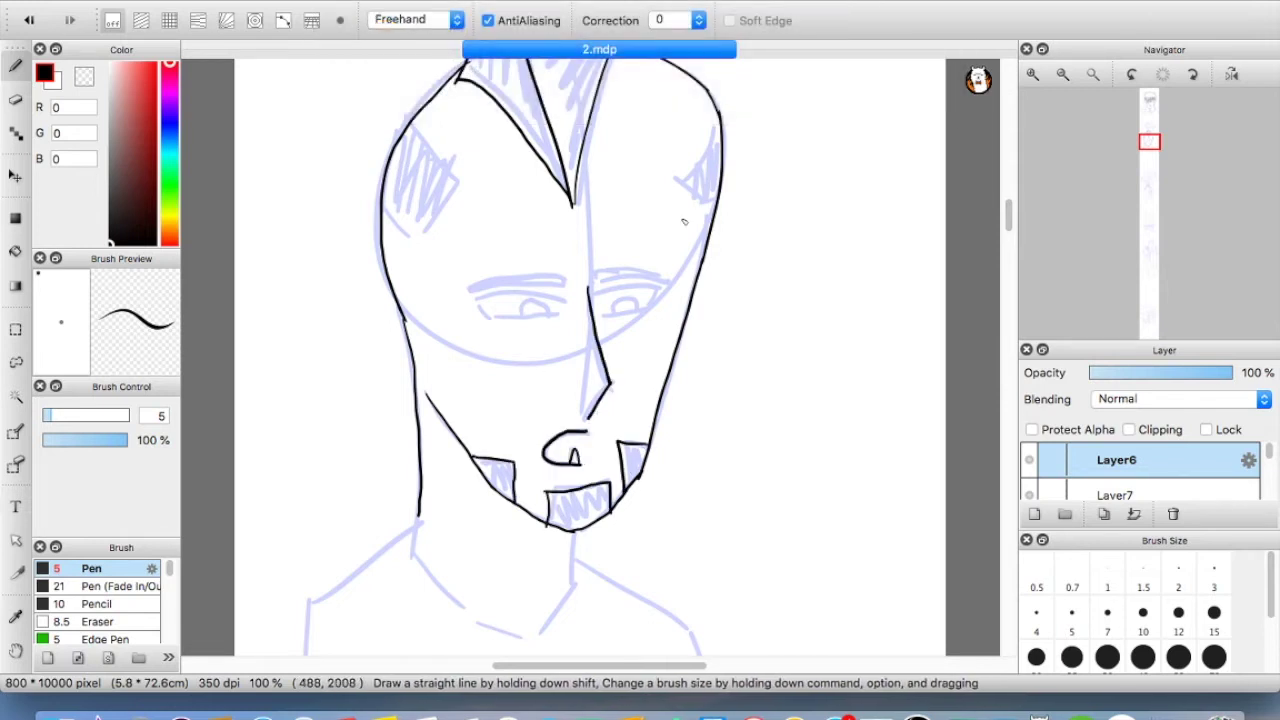
Undo the last two strokes and outline the shaded hair patch on the left side of the second character's head
key(super+z)
key(super+z)
drag(412, 121, 463, 184)
drag(463, 184, 423, 235)
drag(380, 200, 423, 235)
Ink the second character's eyebrows and eyes following the sketch
key(super+plus)
drag(601, 243, 702, 252)
drag(606, 295, 690, 281)
drag(430, 272, 550, 265)
mouse_move(445, 305)
mouse_down()
mouse_move(548, 290)
mouse_move(524, 295)
mouse_up()
Ink the second character's neckline and shoulder lines
scroll(969, 288, down, 5)
mouse_move(332, 206)
mouse_down()
mouse_move(546, 387)
mouse_move(600, 310)
mouse_up()
mouse_move(566, 240)
mouse_down()
mouse_move(603, 312)
mouse_move(750, 417)
mouse_up()
Ink the upper edge, vertical edge and diagonal fold of the third character's mohawk
click(1063, 75)
mouse_move(1007, 230)
mouse_down()
mouse_move(1022, 384)
mouse_move(1012, 319)
mouse_up()
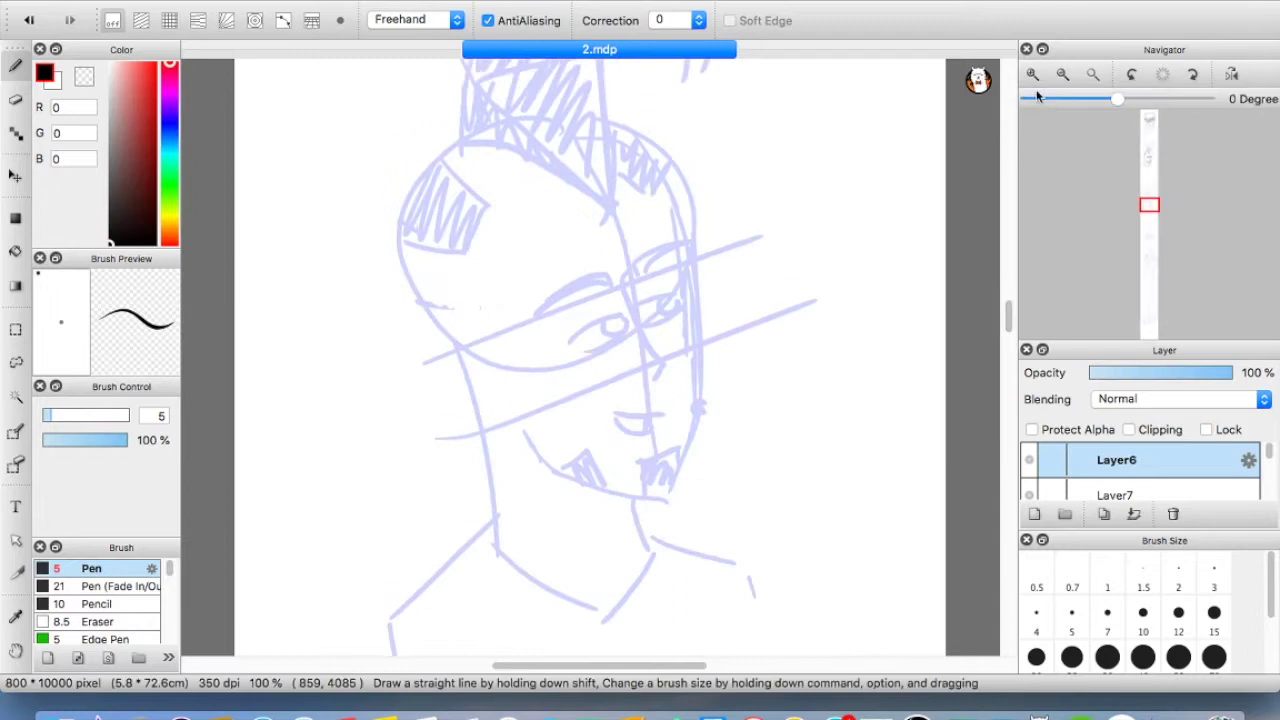
click(1033, 75)
scroll(600, 100, up, 5)
key(super+z)
mouse_move(392, 204)
mouse_down()
mouse_move(572, 388)
mouse_move(607, 128)
mouse_up()
drag(606, 123, 623, 424)
mouse_move(390, 201)
mouse_down()
mouse_move(624, 428)
mouse_move(510, 330)
mouse_move(626, 425)
mouse_up()
Ink the upper skull curves on both sides of the third character's mohawk
scroll(617, 155, down, 3)
mouse_move(622, 155)
mouse_down()
mouse_move(672, 174)
mouse_move(770, 366)
mouse_move(754, 344)
mouse_move(757, 368)
mouse_up()
key(super+z)
key(super+z)
key(super+z)
drag(622, 154, 714, 211)
drag(390, 185, 302, 334)
Ink the back of the third character's head and the neck line beneath it
key(super+plus)
click(1033, 74)
drag(446, 292, 648, 632)
click(1063, 74)
drag(537, 665, 597, 665)
drag(1008, 305, 1007, 313)
mouse_move(332, 238)
mouse_down()
mouse_move(413, 642)
mouse_move(407, 585)
mouse_up()
key(super+z)
Ink the third character's far face contour from the chin up past the temple, redoing misplaced strokes
mouse_move(465, 391)
mouse_down()
mouse_move(745, 532)
mouse_move(835, 241)
mouse_up()
key(super+z)
drag(743, 532, 818, 284)
drag(1008, 315, 1006, 306)
drag(818, 545, 791, 226)
key(super+z)
click(1033, 74)
drag(1009, 304, 1009, 308)
drag(934, 444, 893, 130)
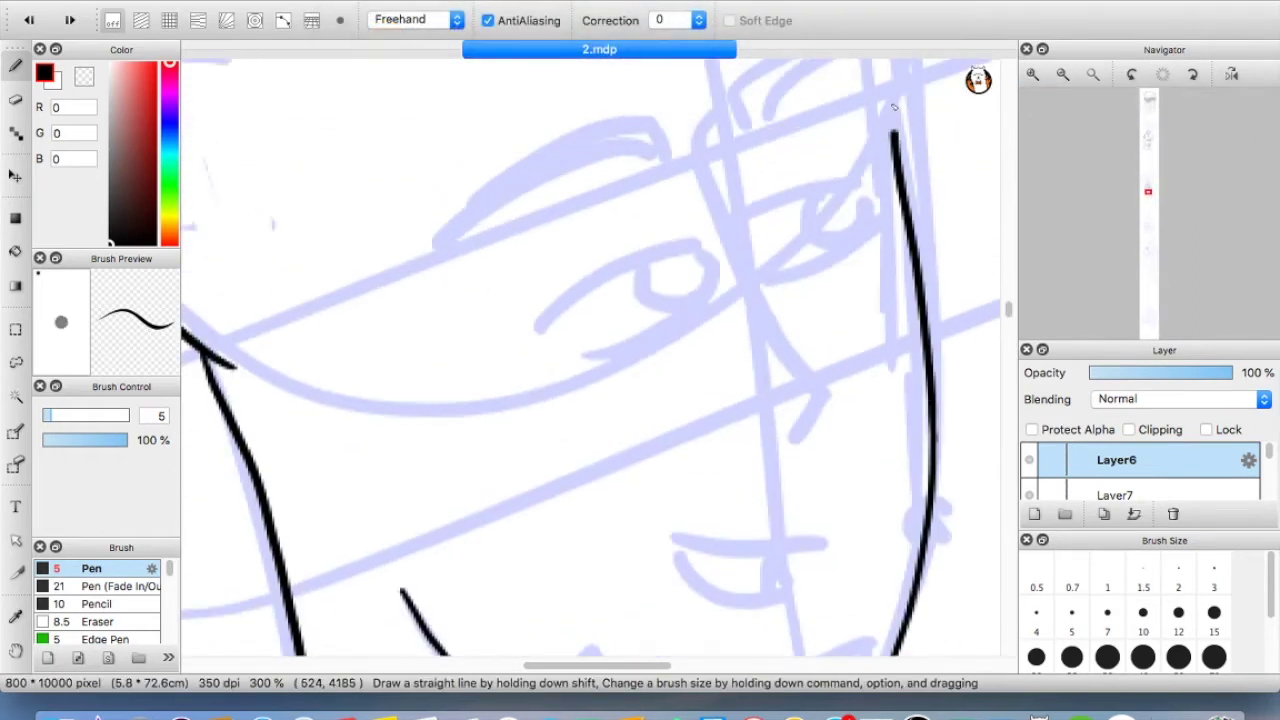
drag(1008, 308, 1008, 301)
mouse_move(892, 470)
mouse_down()
mouse_move(828, 206)
mouse_move(665, 56)
mouse_up()
Outline the shaded hair patches on both sides of the third character's head
drag(1007, 306, 1006, 304)
click(1093, 74)
click(1033, 74)
click(1033, 74)
drag(1007, 352, 1008, 298)
click(1033, 74)
drag(669, 376, 713, 460)
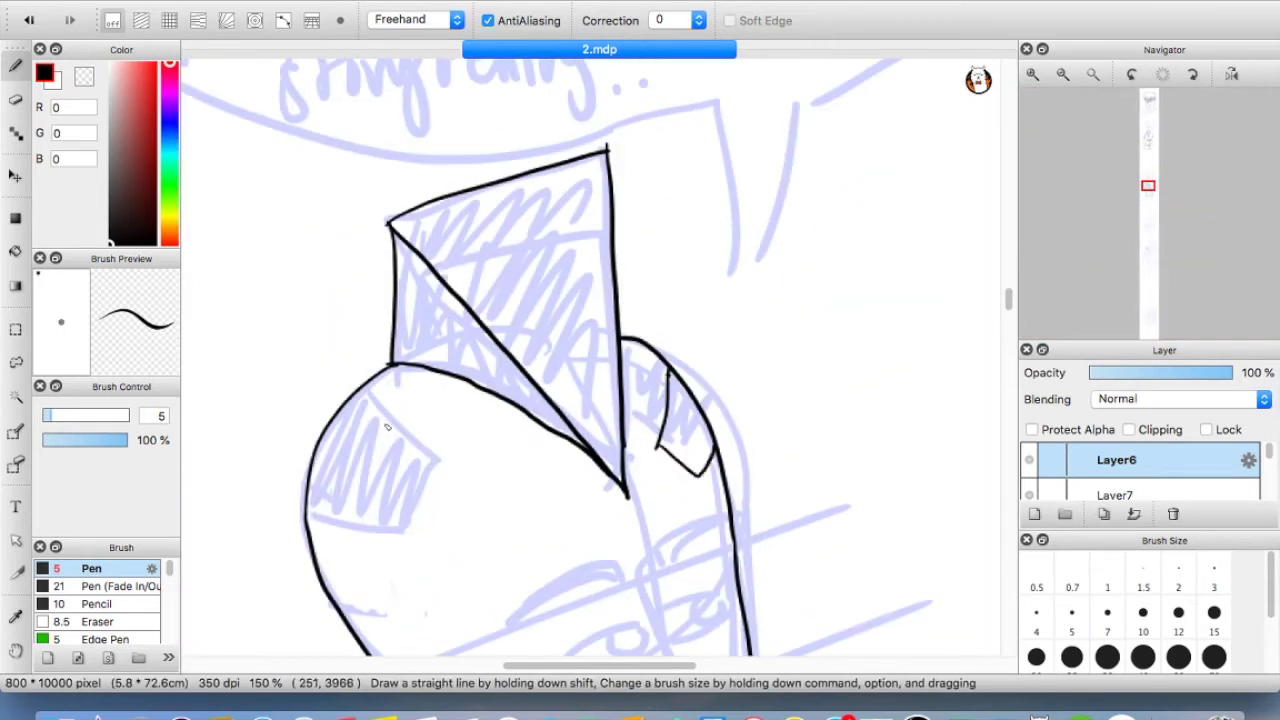
drag(389, 541, 415, 543)
Ink the third character's nose profile and slightly open mouth
drag(1008, 299, 1008, 316)
drag(641, 218, 687, 382)
drag(625, 413, 696, 411)
drag(625, 415, 677, 443)
drag(680, 417, 678, 442)
drag(644, 422, 681, 430)
Outline the third character's chin goatee and the pointed beard patch along the jaw
drag(662, 475, 671, 540)
mouse_move(662, 475)
mouse_down()
mouse_move(725, 458)
mouse_move(734, 478)
mouse_up()
mouse_move(534, 488)
mouse_down()
mouse_move(610, 518)
mouse_move(583, 449)
mouse_up()
key(super+z)
drag(583, 449, 614, 529)
Ink the third character's eyebrows and eyes, undoing stray strokes
drag(505, 260, 625, 212)
drag(738, 152, 662, 200)
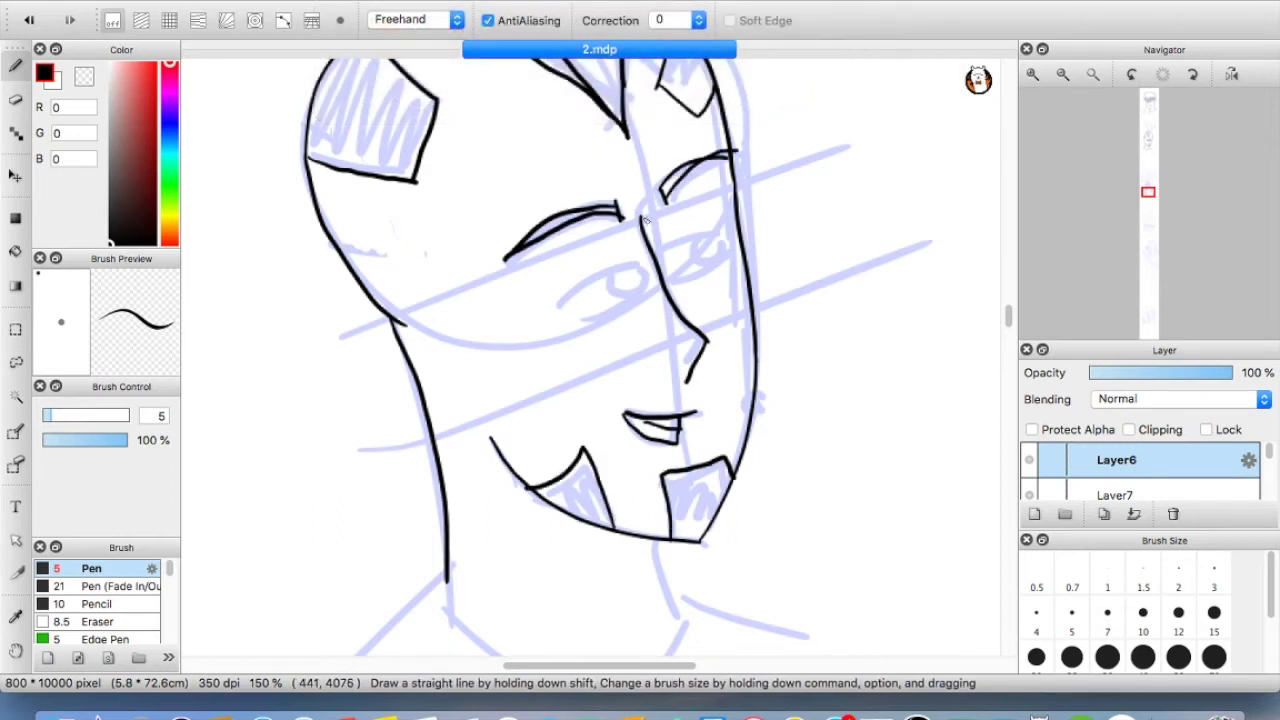
key(super+z)
key(super+z)
drag(675, 274, 728, 253)
drag(699, 236, 716, 236)
drag(564, 304, 633, 261)
drag(641, 281, 587, 327)
drag(610, 270, 634, 264)
key(super+z)
Ink the front of the third character's neck and the shoulder line
scroll(775, 157, down, 5)
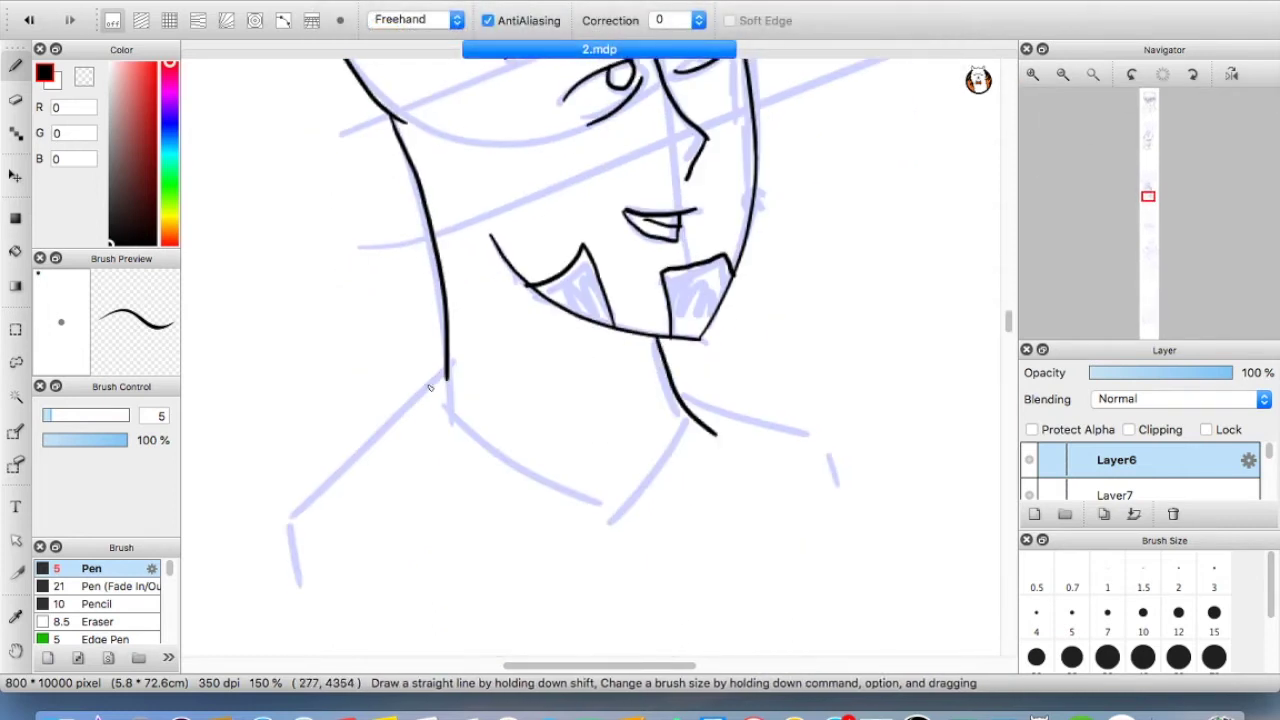
drag(430, 388, 716, 433)
Ink the crown line and the two hair spikes on the left of the fourth character's head
mouse_move(1008, 320)
mouse_down()
mouse_move(1008, 252)
mouse_move(1008, 401)
mouse_move(1008, 377)
mouse_up()
drag(510, 183, 380, 134)
drag(377, 143, 418, 216)
mouse_move(414, 215)
mouse_down()
mouse_move(302, 262)
mouse_move(303, 440)
mouse_up()
key(super+z)
drag(291, 257, 323, 278)
drag(378, 130, 392, 143)
Ink the left side contour of the fourth character's hair down to the fringe, redoing misplaced strokes
drag(322, 279, 315, 503)
key(super+z)
drag(322, 279, 301, 446)
key(super+z)
drag(323, 278, 284, 459)
drag(288, 447, 305, 528)
Ink the zigzag spikes of the fourth character's fringe across the forehead
drag(305, 512, 324, 433)
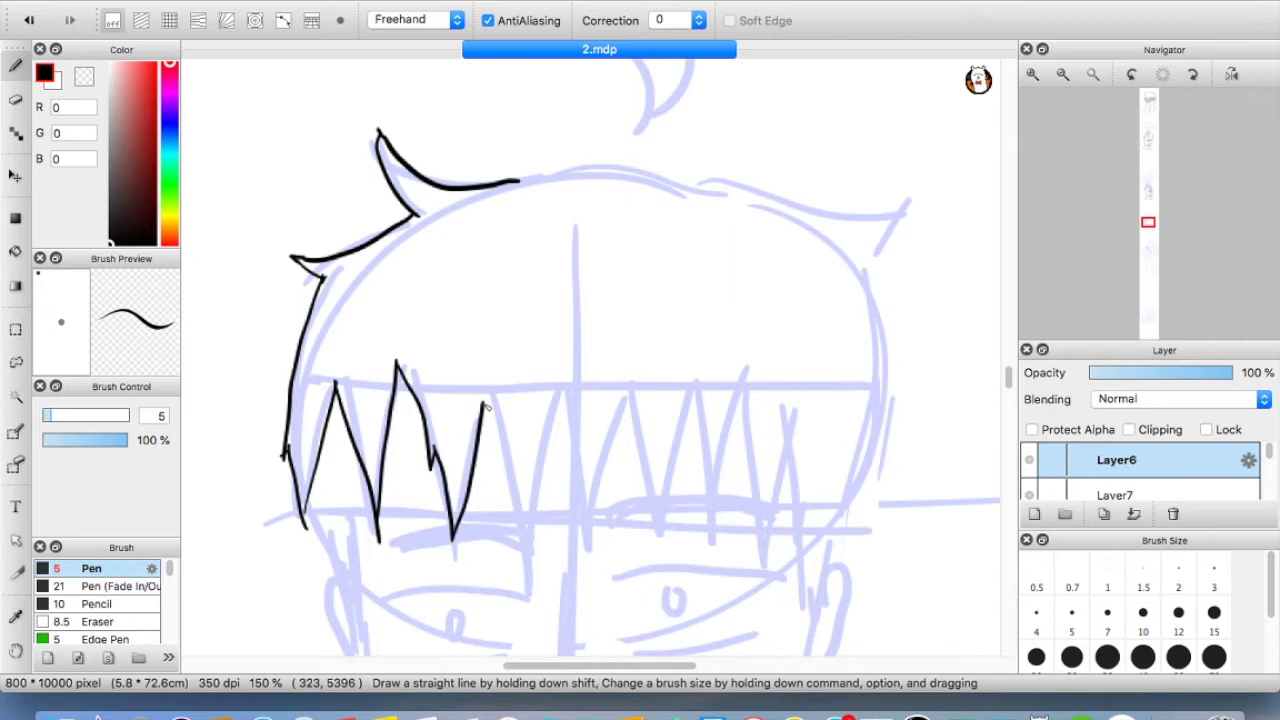
drag(482, 403, 527, 570)
drag(527, 568, 567, 369)
drag(599, 553, 628, 382)
drag(628, 382, 665, 524)
drag(686, 374, 723, 533)
drag(723, 531, 747, 347)
key(super+z)
mouse_move(763, 560)
mouse_down()
mouse_move(789, 418)
mouse_move(808, 515)
mouse_up()
drag(857, 413, 815, 511)
Ink the right side contour of the fourth character's hair and both pointed sideburns
drag(878, 280, 852, 496)
scroll(365, 332, down, 5)
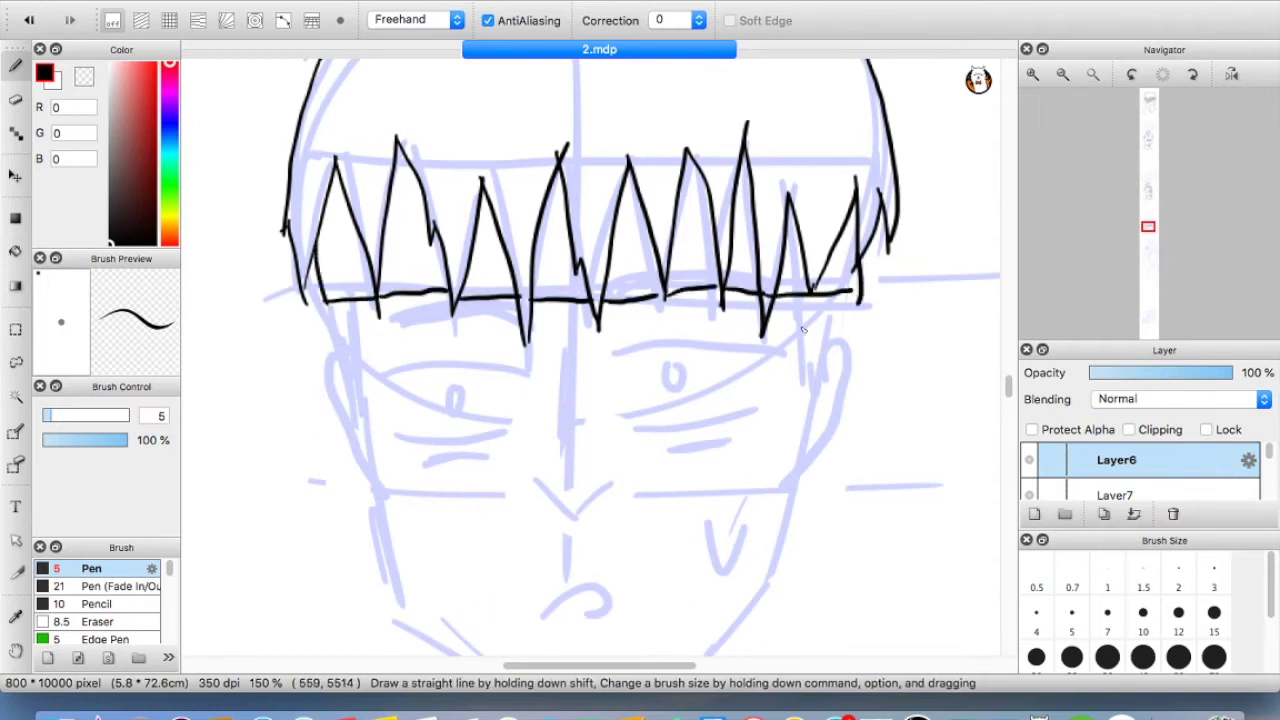
drag(324, 300, 327, 368)
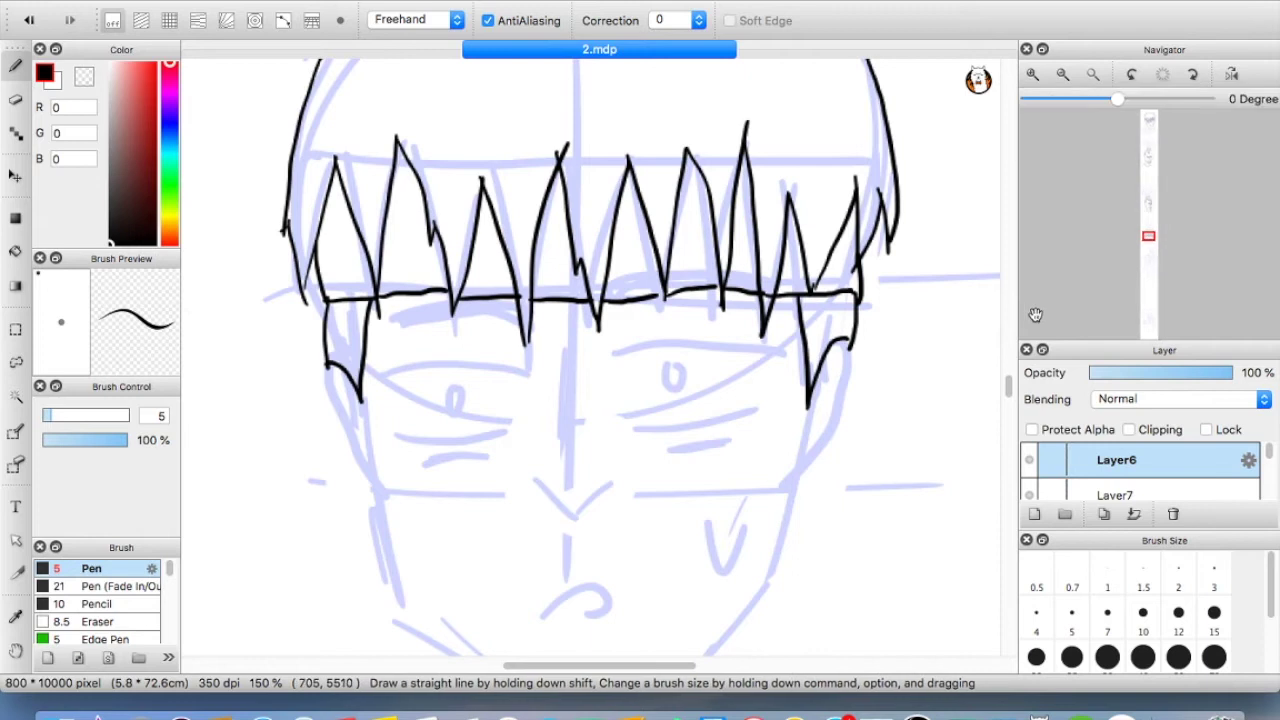
Rename the active Layer6 as lineart
click(1248, 460)
text(lineart)
key(Return)
Ink the fourth character's upper eyelids, under-eye lines and dot pupils
mouse_move(622, 416)
mouse_down()
mouse_move(760, 360)
mouse_move(757, 410)
mouse_up()
key(super+z)
click(686, 381)
key(super+z)
drag(395, 370, 546, 369)
drag(390, 440, 522, 418)
click(460, 396)
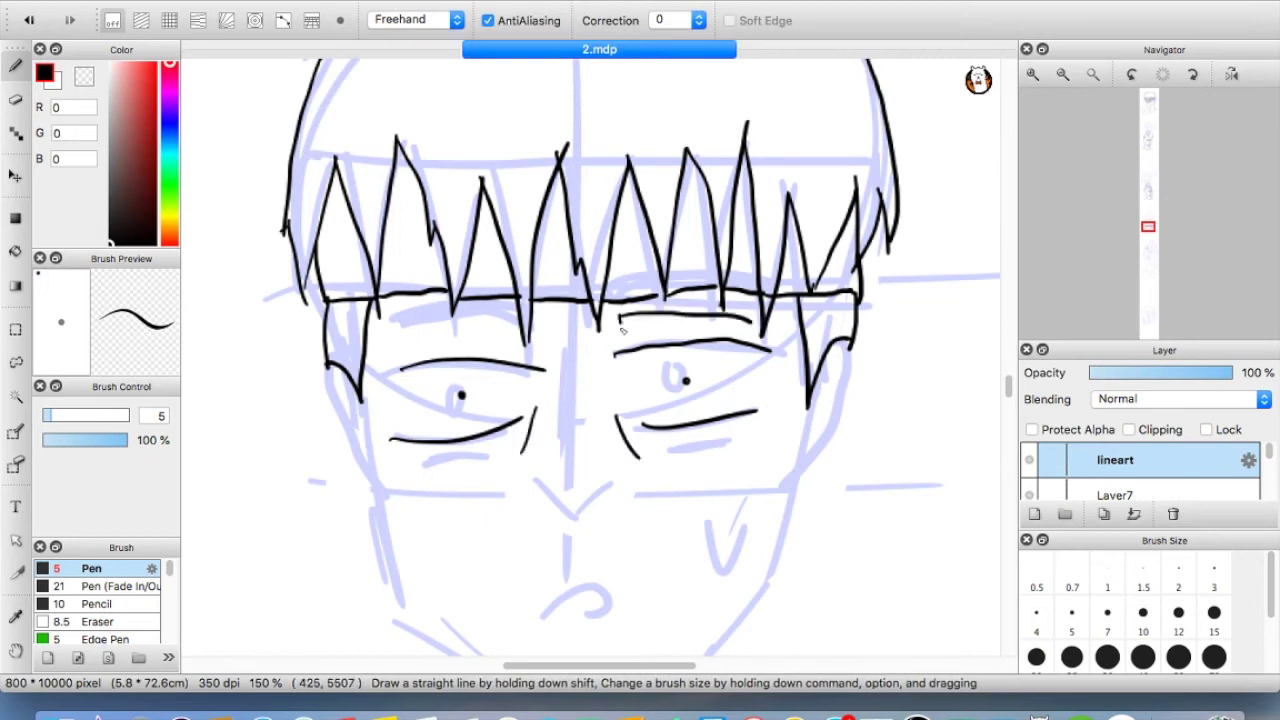
Undo the trial brow stroke and ink both of the fourth character's thick slanted eyebrows across the tips of the fringe
key(super+z)
key(super+z)
key(super+z)
key(super+z)
key(super+z)
key(super+z)
key(super+z)
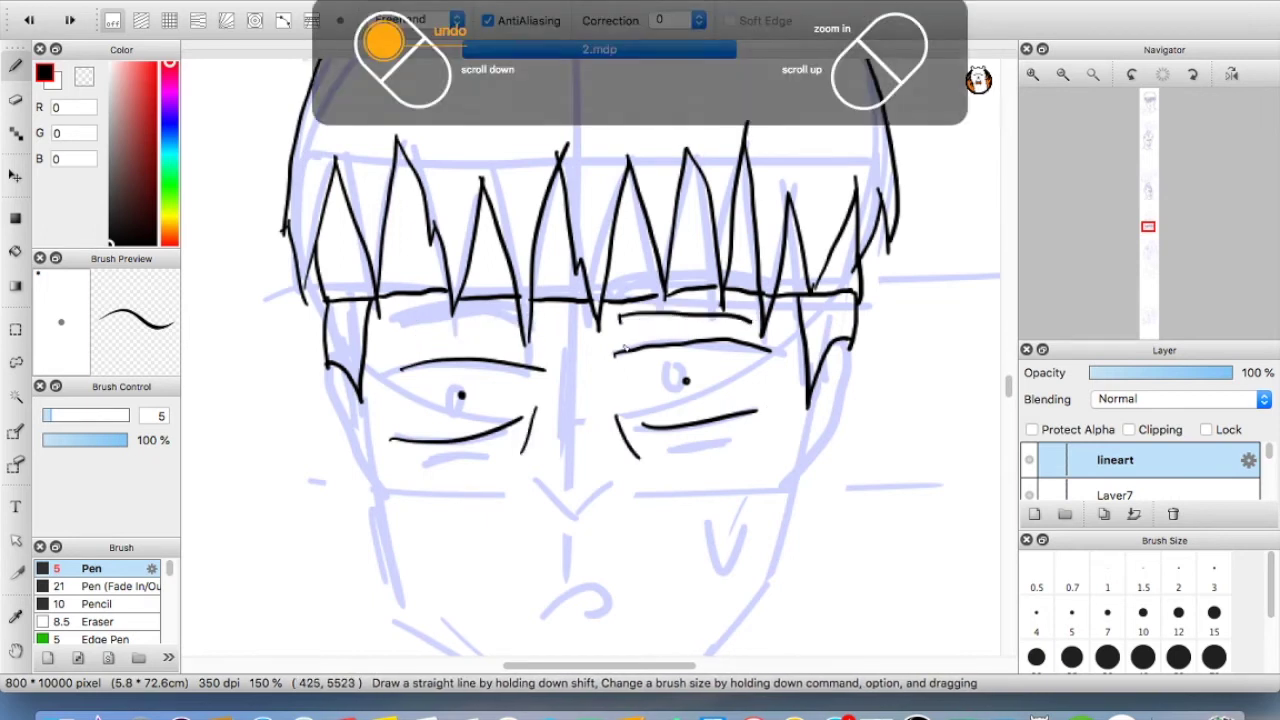
drag(622, 276, 775, 271)
drag(623, 292, 770, 280)
drag(624, 279, 624, 293)
drag(410, 302, 535, 278)
drag(527, 272, 528, 296)
Ink the fourth character's long nose bridge, pointed nose tip, small curved mouth and both ears
drag(1012, 386, 1012, 395)
drag(562, 142, 556, 298)
key(super+z)
mouse_move(531, 292)
mouse_down()
mouse_move(576, 346)
mouse_move(620, 302)
mouse_up()
drag(544, 410, 603, 385)
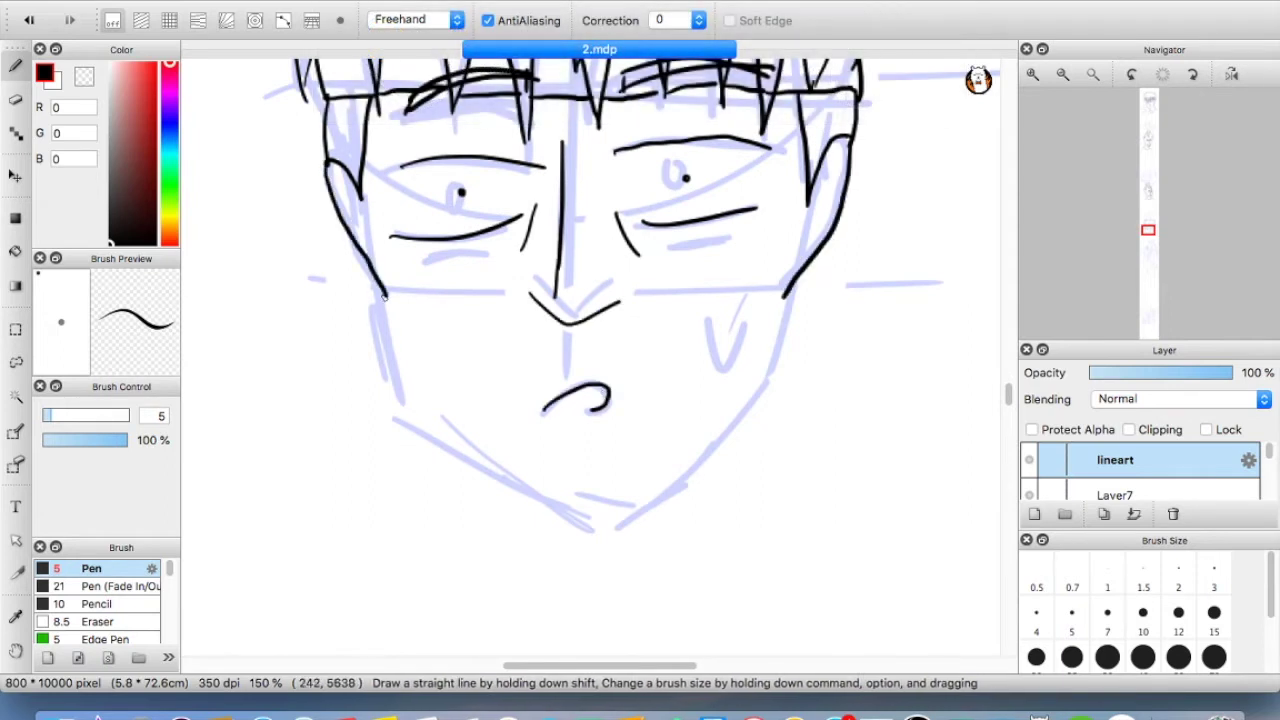
Ink the fourth character's jawline on both sides down to the pointed chin, undoing and redrawing uneven strokes
drag(392, 402, 600, 553)
key(super+z)
drag(770, 387, 607, 548)
drag(391, 399, 606, 553)
mouse_move(1009, 391)
mouse_down()
mouse_move(1009, 373)
mouse_move(1009, 393)
mouse_up()
key(super+z)
key(super+z)
drag(769, 431, 613, 556)
mouse_move(391, 448)
mouse_down()
mouse_move(616, 554)
mouse_move(604, 564)
mouse_up()
key(super+z)
key(super+z)
drag(392, 450, 578, 568)
Ink both sides of the fourth character's neck, the curved neckline and the sloping shoulder line
drag(1007, 388, 1008, 393)
drag(733, 318, 748, 472)
key(super+z)
mouse_move(462, 370)
mouse_down()
mouse_move(441, 494)
mouse_move(716, 518)
mouse_up()
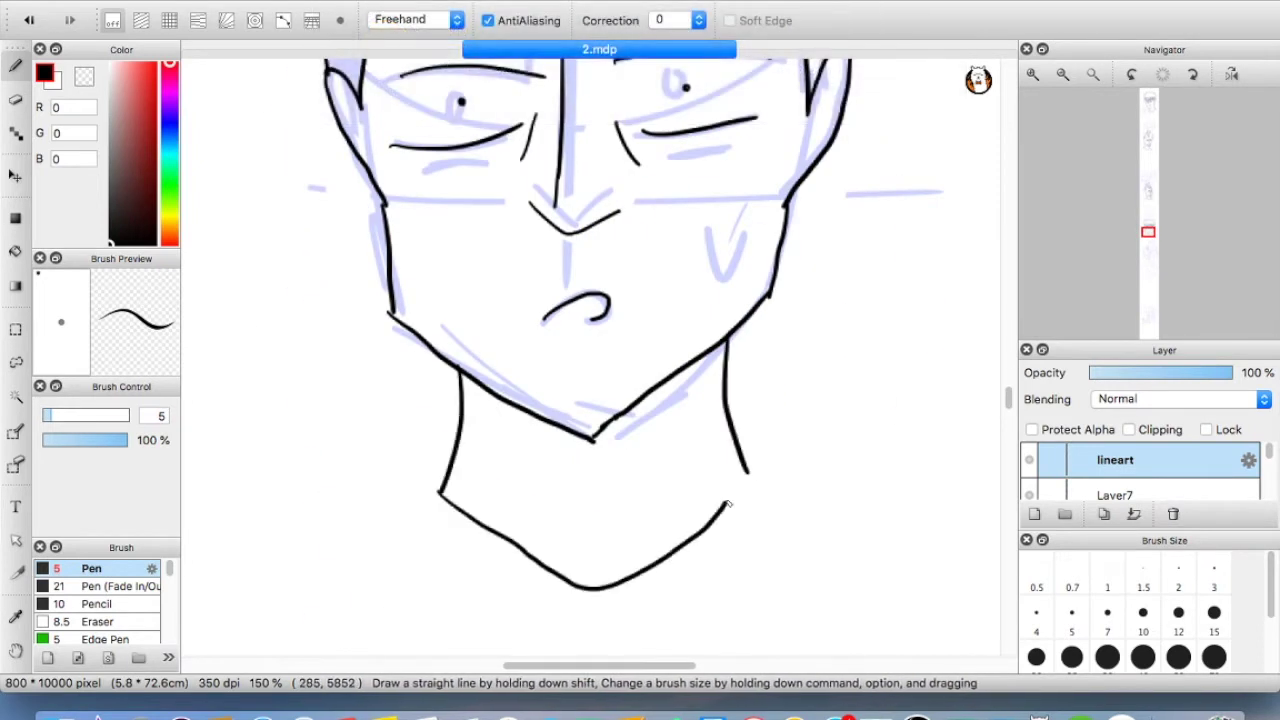
drag(447, 468, 284, 522)
Ink the fifth character's tapered mohawk, the upper head outline and the angular patches on both sides of the head
drag(1009, 397, 1007, 430)
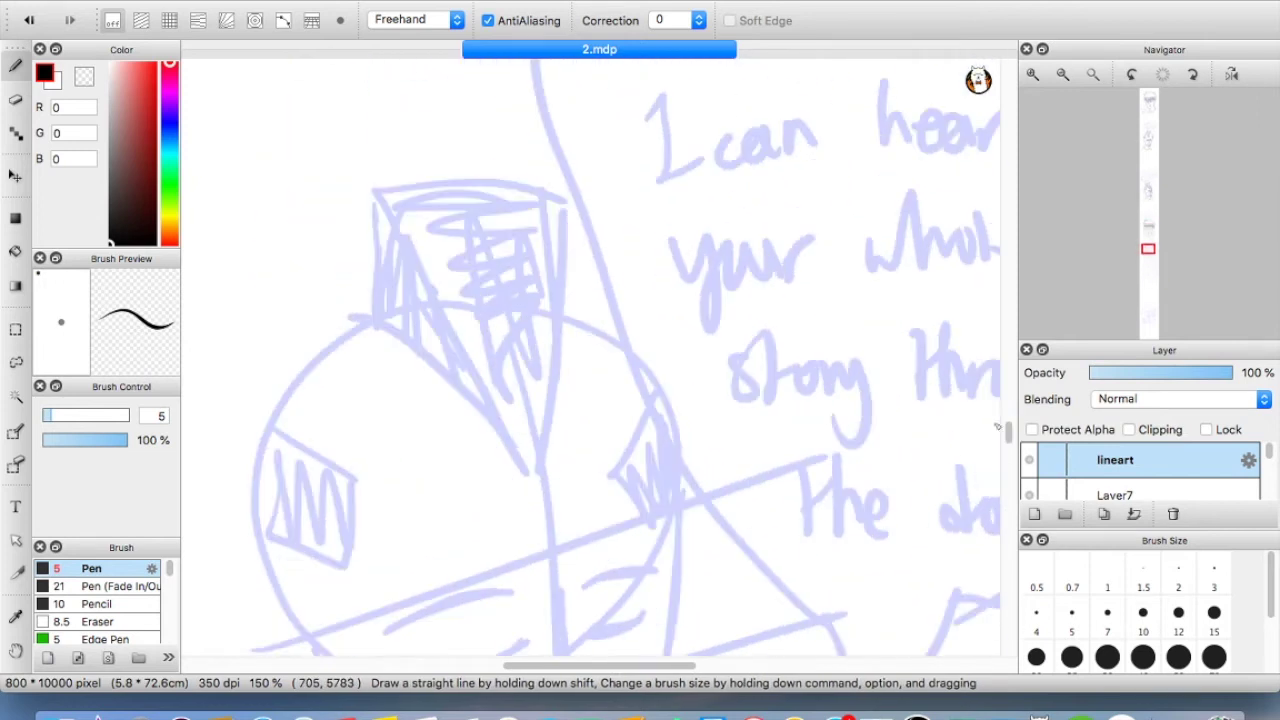
mouse_move(418, 206)
mouse_down()
mouse_move(546, 320)
mouse_move(418, 206)
mouse_up()
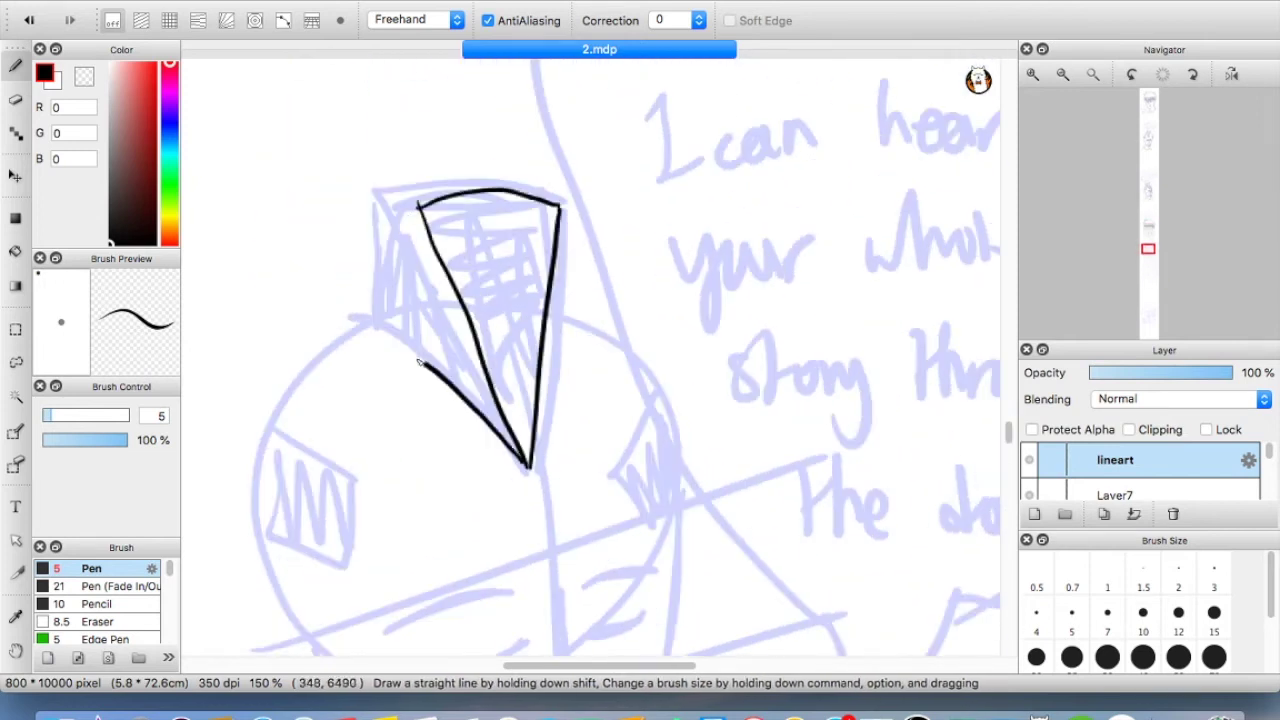
drag(362, 340, 346, 336)
scroll(362, 340, down, 5)
drag(266, 218, 258, 320)
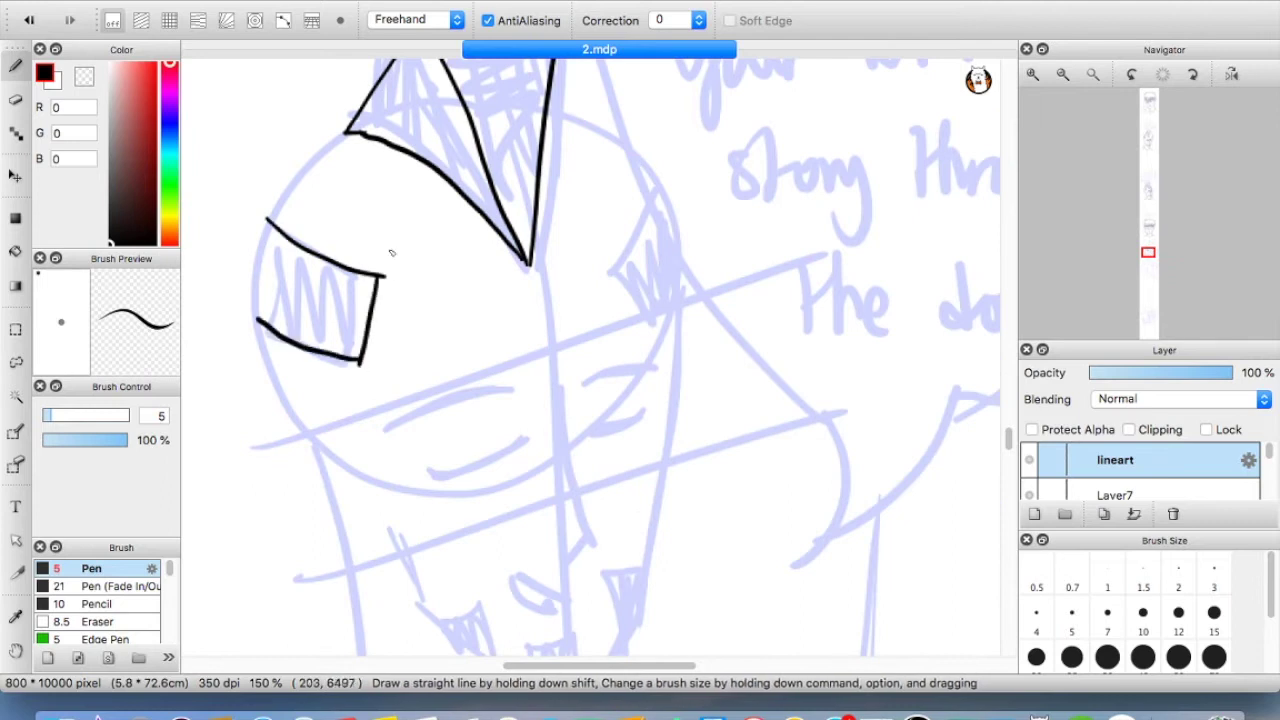
drag(283, 207, 257, 322)
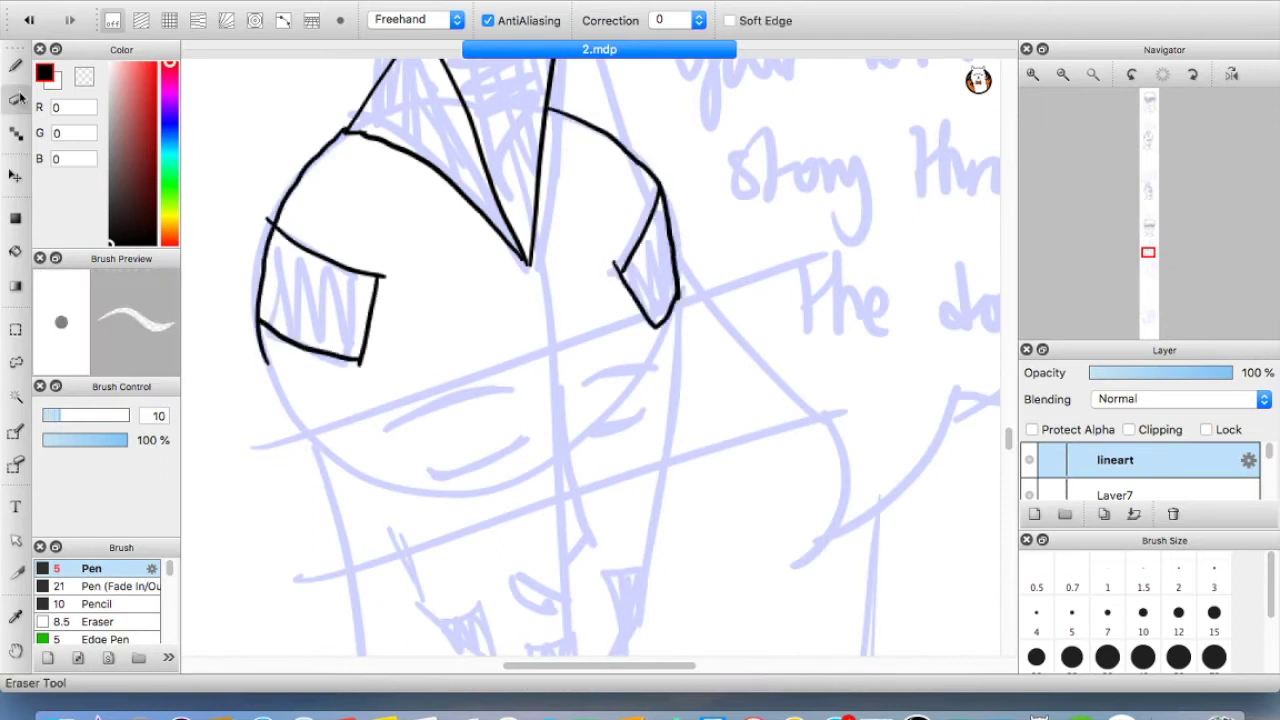
Ink the fifth character's face contour down to the chin, the three jaw patches and the small slanted mouth
scroll(268, 207, down, 4)
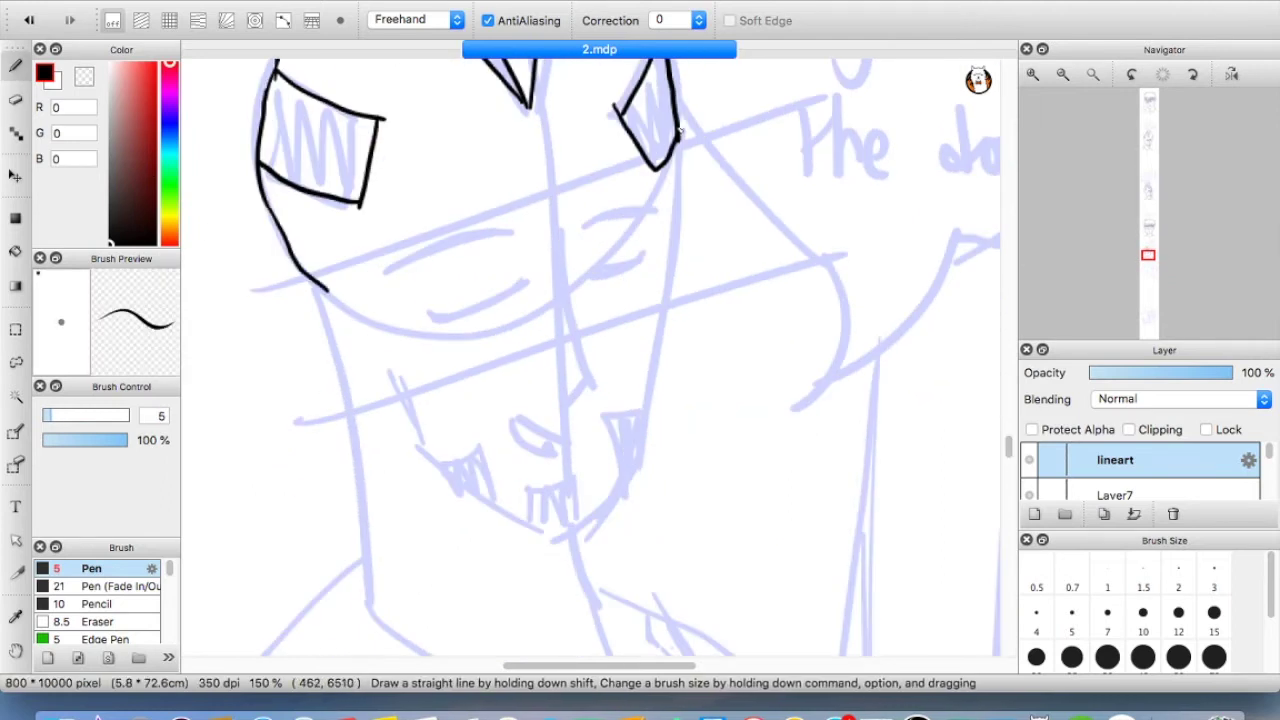
drag(676, 140, 572, 533)
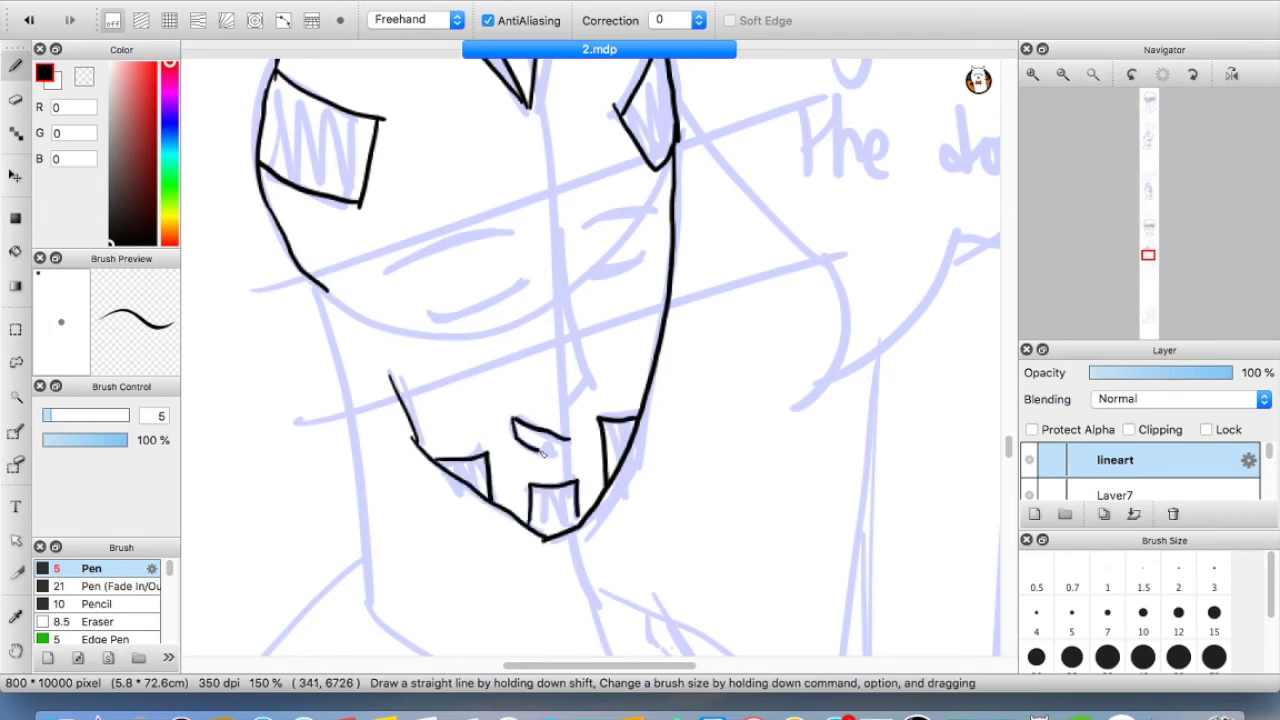
key(super+z)
Ink the fifth character's curved eyebrows, closed eyes and angular nose
drag(410, 273, 518, 234)
key(super+z)
drag(440, 313, 523, 279)
drag(585, 271, 637, 263)
drag(637, 263, 647, 253)
Ink both sides of the fifth character's neck and the curved neckline joining them
scroll(920, 216, down, 3)
drag(323, 200, 355, 492)
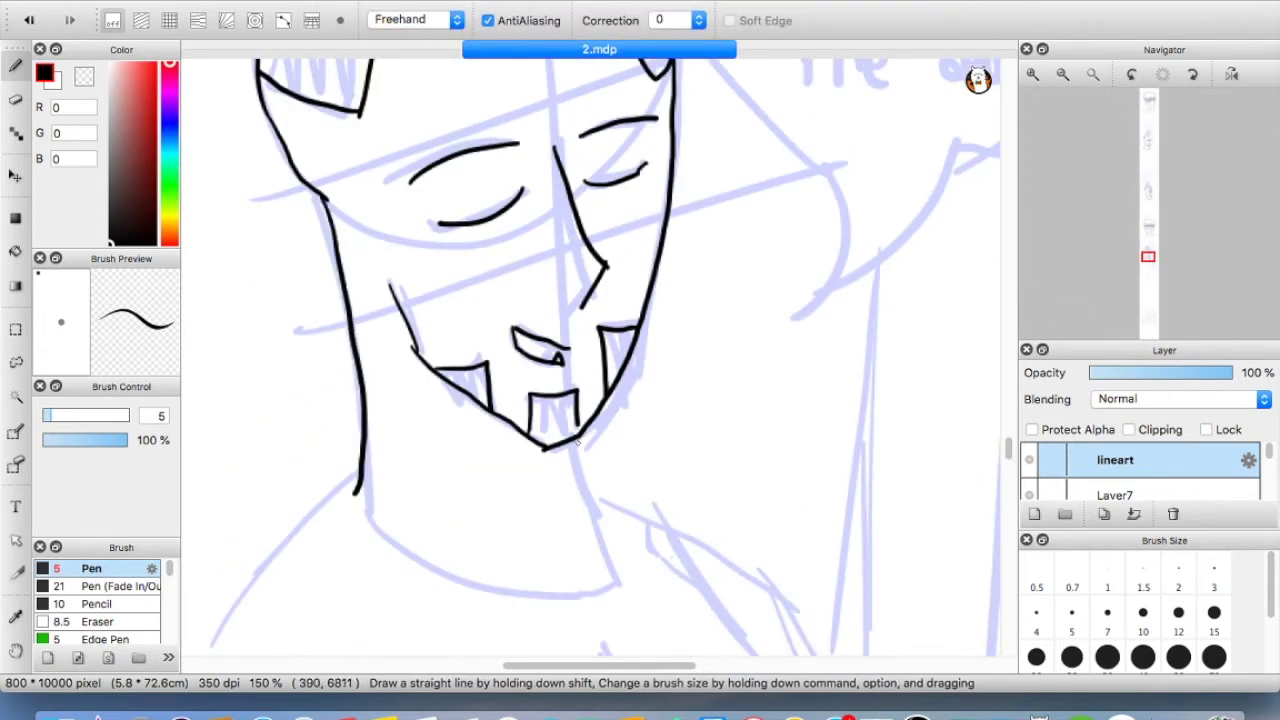
drag(433, 571, 616, 584)
drag(357, 493, 359, 504)
Ink the fifth character's left shoulder, the curved sleeve seam and both edges of the upper arm
key(super+minus)
key(super+minus)
mouse_move(1006, 438)
mouse_down()
mouse_move(1006, 423)
mouse_move(1006, 456)
mouse_up()
key(super+plus)
key(super+plus)
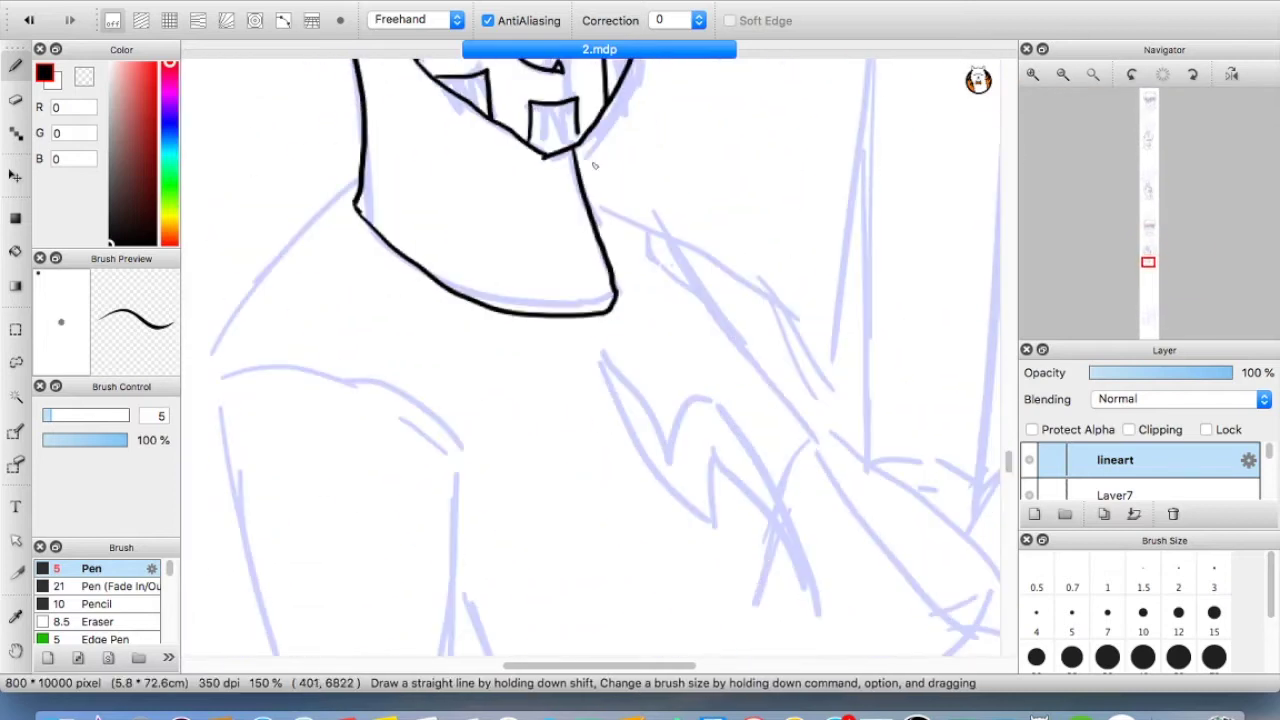
drag(359, 176, 225, 350)
drag(328, 364, 465, 446)
scroll(1007, 463, down, 2)
drag(209, 263, 300, 640)
drag(465, 332, 445, 628)
Ink both edges of the fifth character's bent forearm, the underside of the hand and the folded fingers
scroll(445, 628, down, 8)
mouse_move(315, 206)
mouse_down()
mouse_move(330, 230)
mouse_move(665, 352)
mouse_up()
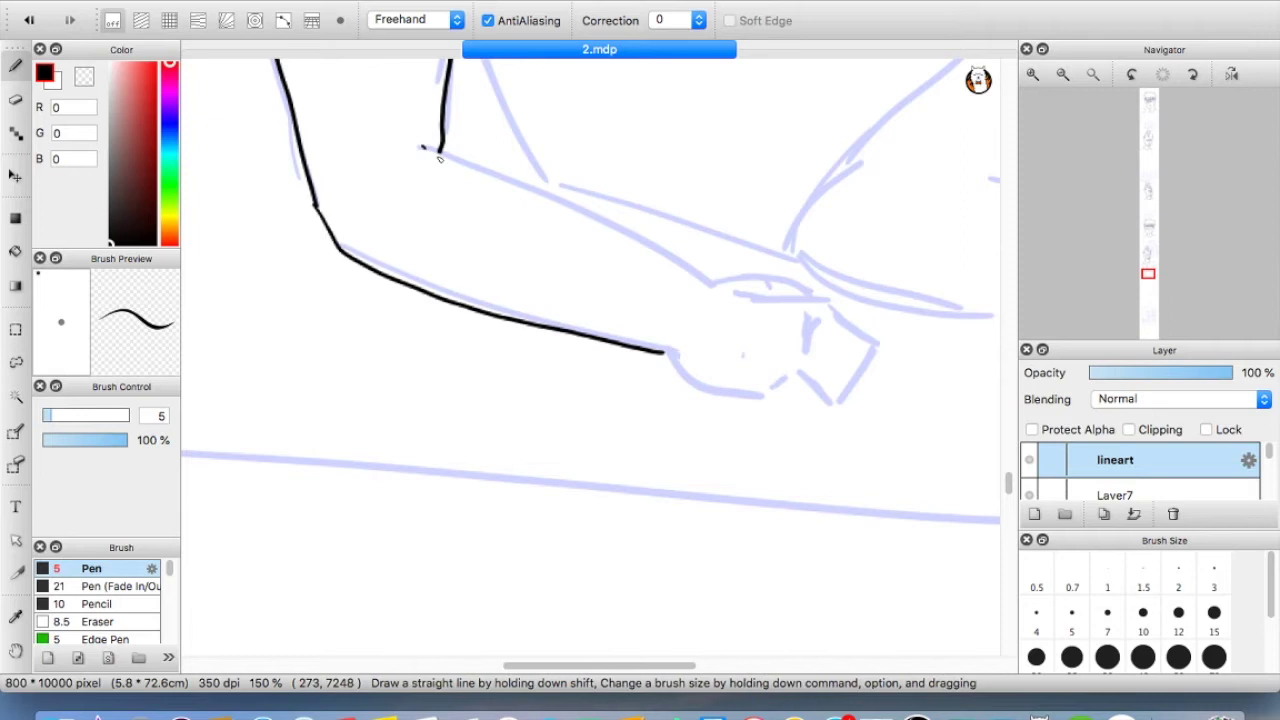
drag(424, 149, 707, 275)
drag(844, 404, 806, 358)
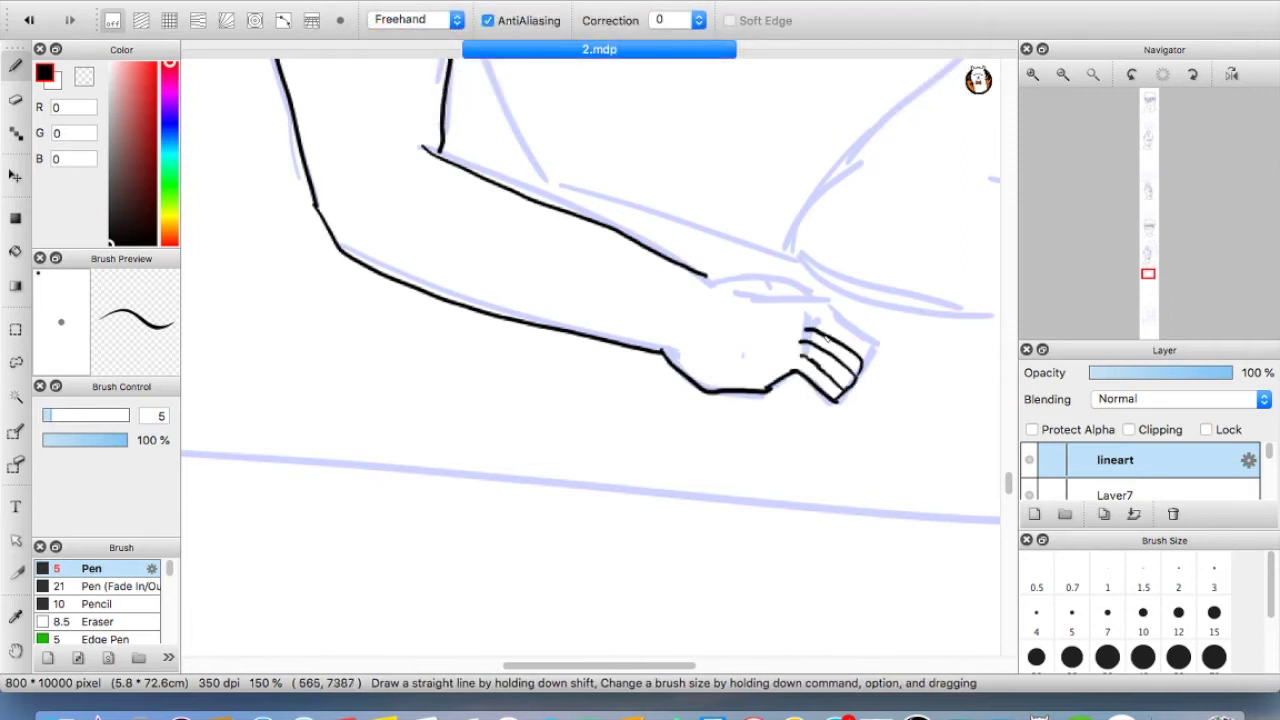
Ink the top edge of the fifth character's hand after undoing unsatisfactory strokes, and erase the line joining the wrist to the palm
key(super+z)
mouse_move(705, 275)
mouse_down()
mouse_move(718, 291)
mouse_move(788, 299)
mouse_move(776, 309)
mouse_move(728, 299)
mouse_move(797, 294)
mouse_up()
key(super+z)
key(super+z)
key(super+z)
drag(804, 309, 726, 292)
key(super+z)
key(e)
drag(662, 352, 692, 386)
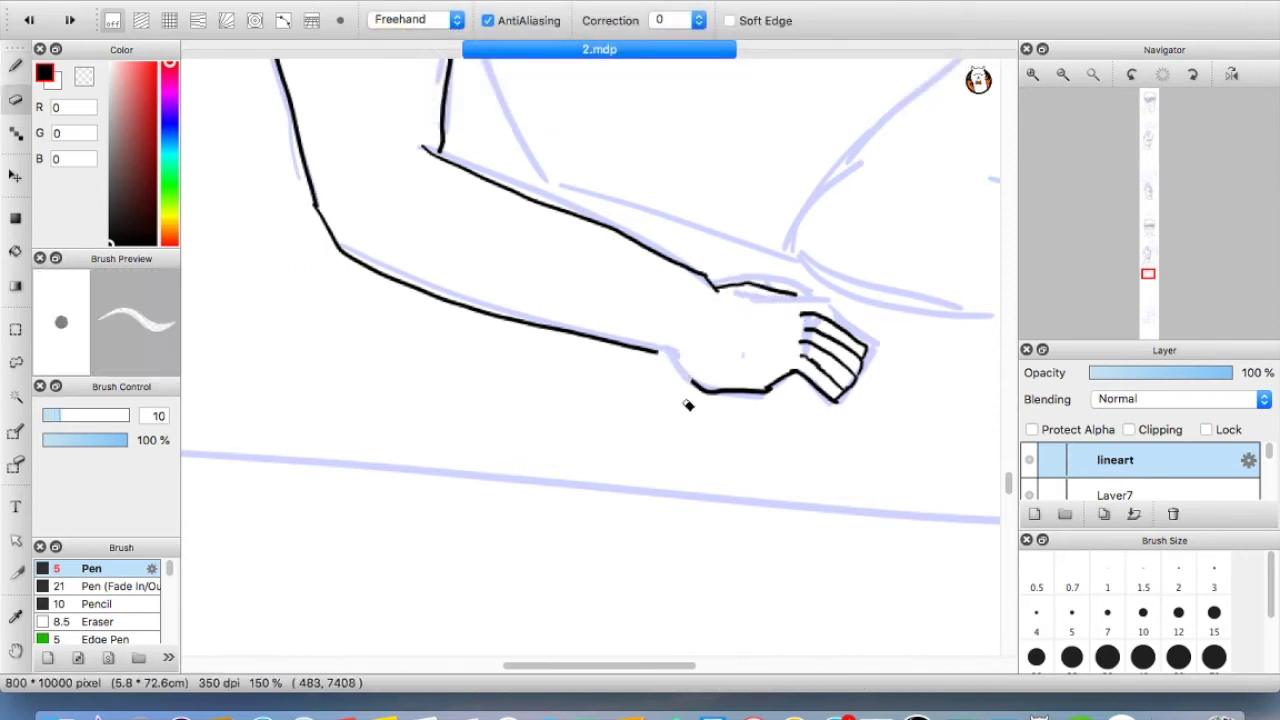
Select the fifth character's hand, move it closer to the forearm, rotate it clockwise with a transform, apply it and deselect
mouse_move(797, 293)
mouse_down()
mouse_move(740, 286)
mouse_move(904, 471)
mouse_up()
click(16, 329)
drag(881, 293, 697, 425)
key(v)
drag(817, 367, 788, 349)
click(322, 1)
click(337, 168)
drag(917, 206, 892, 247)
mouse_move(826, 297)
mouse_down()
mouse_move(814, 289)
mouse_move(823, 300)
mouse_up()
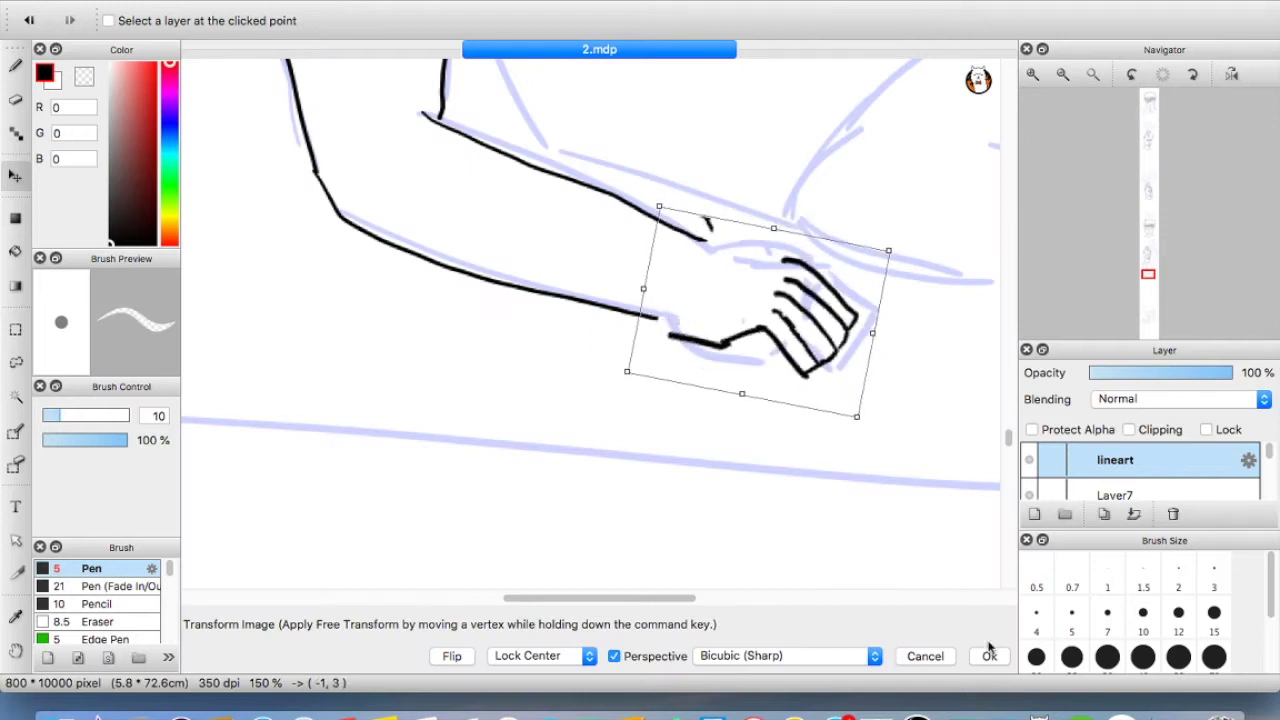
click(987, 657)
key(b)
key(super+d)
Connect the moved hand to the forearm with a new top line and erase the stray mark at the wrist
drag(704, 272, 770, 285)
click(16, 100)
drag(703, 254, 710, 263)
click(16, 67)
Ink the lower edge of the fifth character's torso and the curved hip line rising from it
drag(605, 665, 621, 665)
drag(1008, 484, 1008, 473)
drag(473, 471, 736, 563)
drag(725, 557, 905, 308)
Ink the fifth character's far shoulder from the neck and the long diagonal line running down from it
scroll(905, 308, up, 5)
drag(602, 224, 884, 581)
drag(570, 198, 604, 226)
Ink the lightning bolt on the fifth character's shirt, undoing and redrawing its inner edge
mouse_move(529, 343)
mouse_down()
mouse_move(663, 512)
mouse_move(758, 588)
mouse_up()
mouse_move(758, 584)
mouse_down()
mouse_move(613, 415)
mouse_move(754, 580)
mouse_move(624, 383)
mouse_up()
key(super+z)
key(super+z)
key(super+z)
drag(623, 384, 633, 463)
Ink the tall vertical lines and the two rounded shapes beside the fifth character's torso
drag(1008, 457, 1008, 475)
click(1093, 75)
click(1034, 76)
click(1034, 76)
click(1034, 76)
click(1034, 76)
drag(1008, 360, 1008, 443)
scroll(1015, 432, down, 5)
scroll(930, 378, up, 1)
mouse_move(878, 154)
mouse_down()
mouse_move(852, 568)
mouse_move(944, 552)
mouse_up()
scroll(931, 416, down, 3)
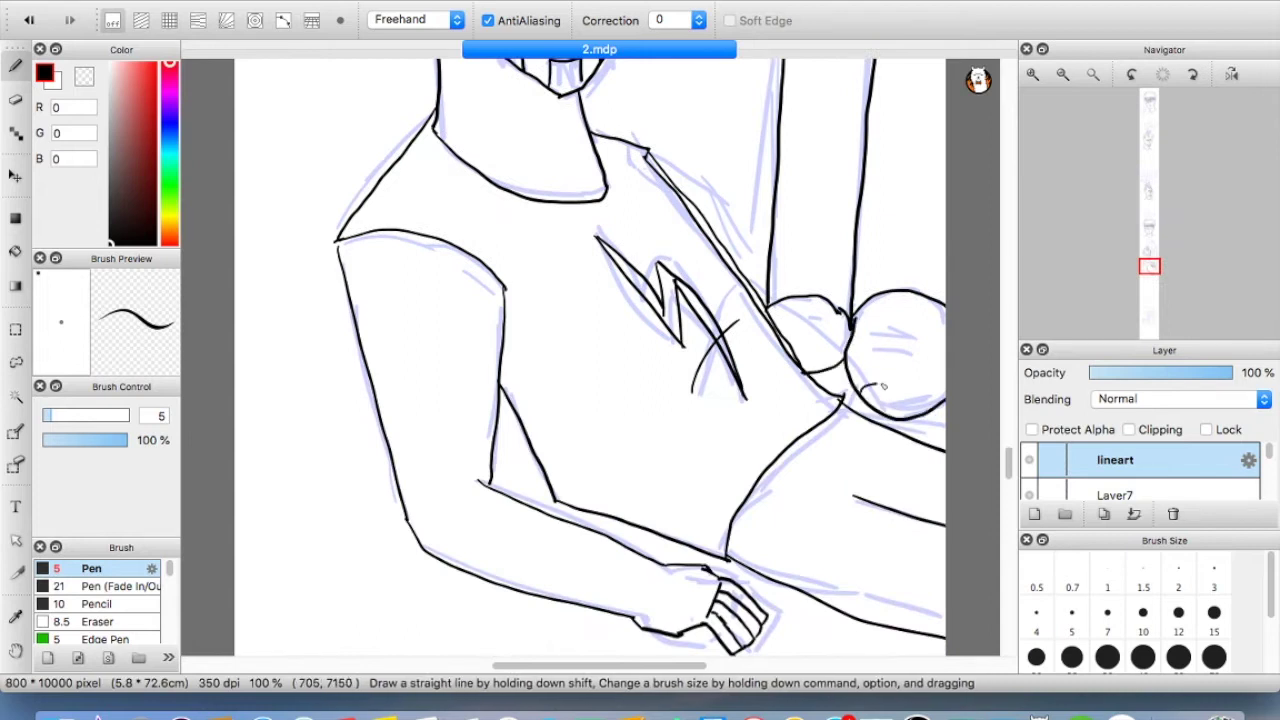
scroll(985, 368, up, 2)
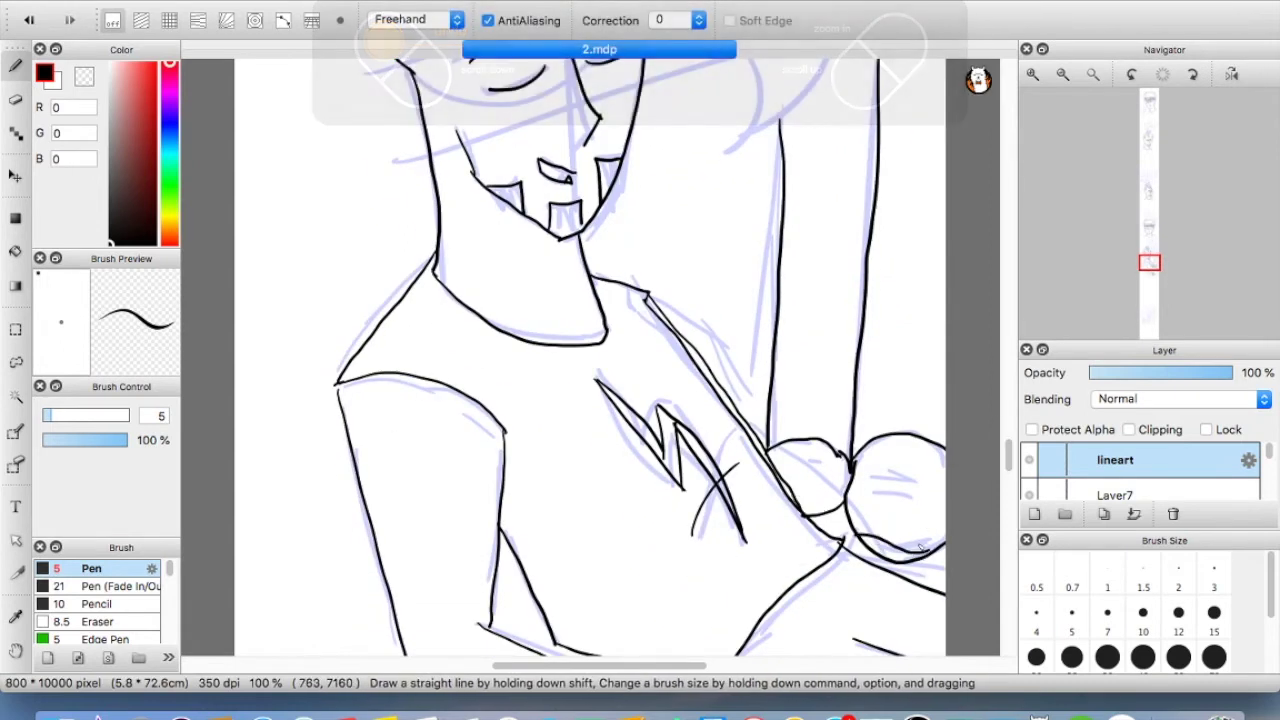
Ink the small seated figure in the last panel with its filled mohawk, head patches, body and limbs, plus the open box
scroll(1006, 455, down, 10)
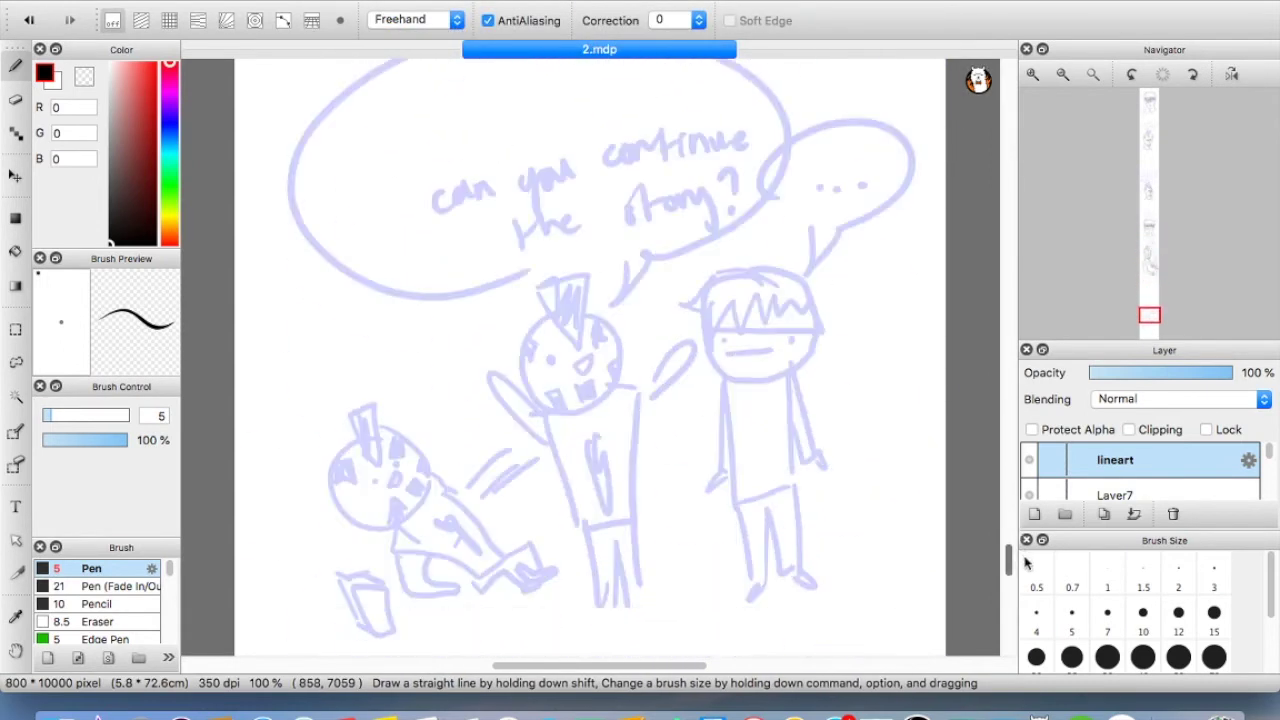
drag(1022, 548, 1003, 575)
click(1033, 75)
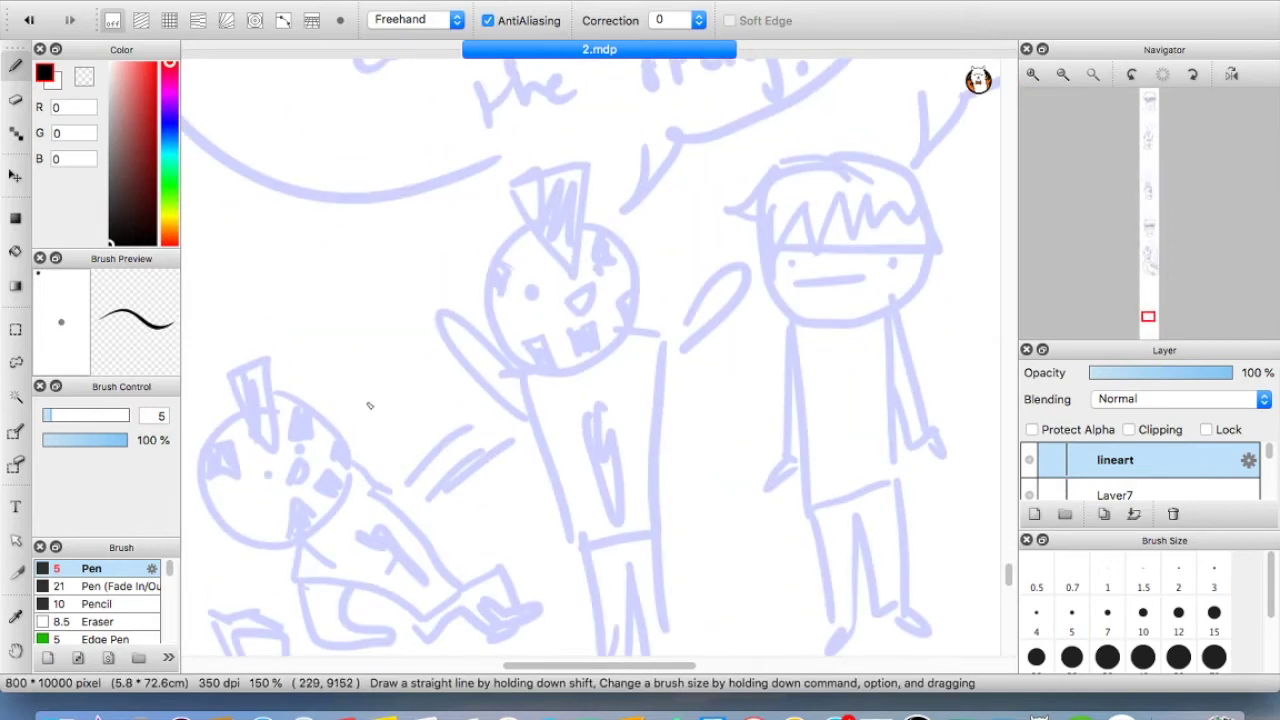
drag(210, 442, 272, 405)
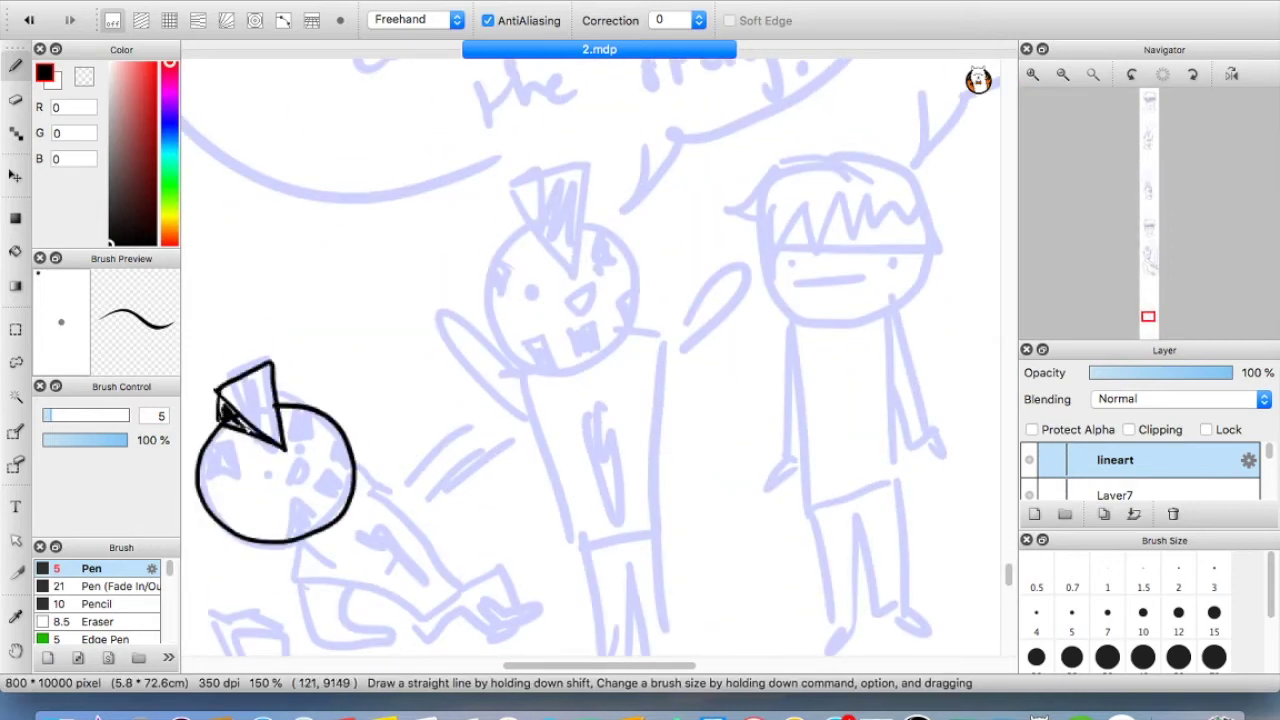
key(super+z)
drag(292, 453, 287, 463)
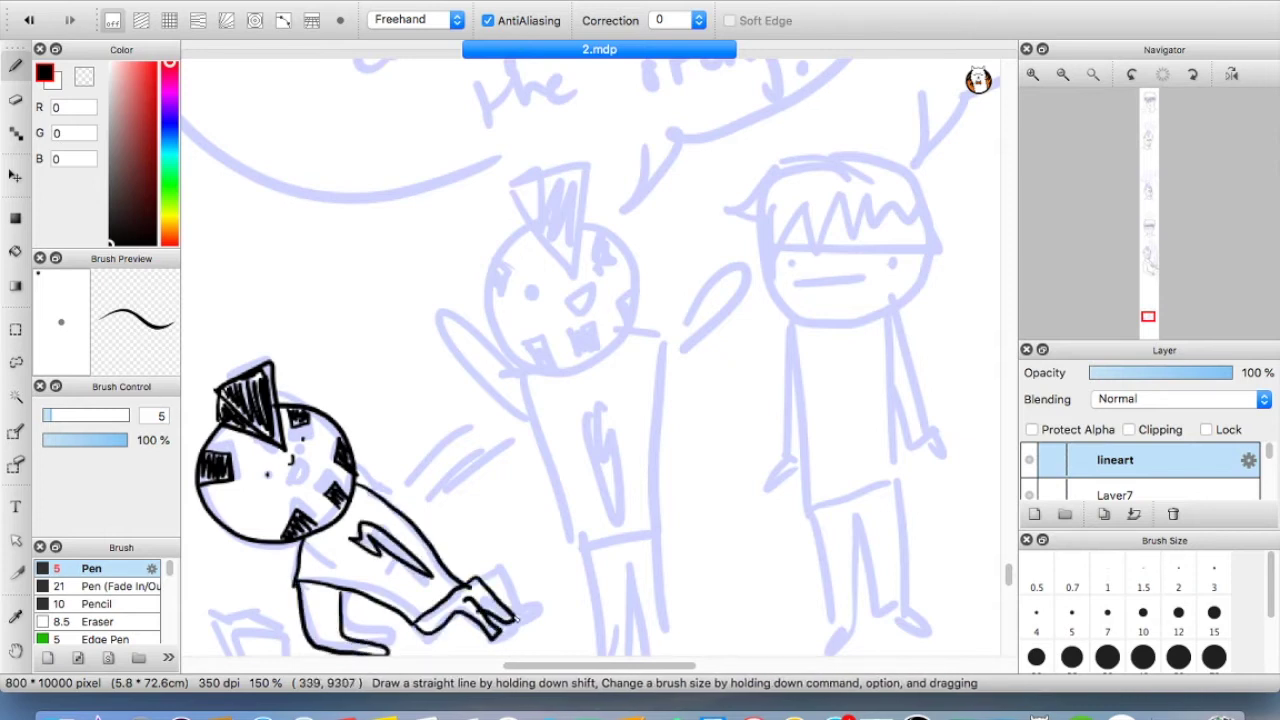
scroll(953, 357, down, 5)
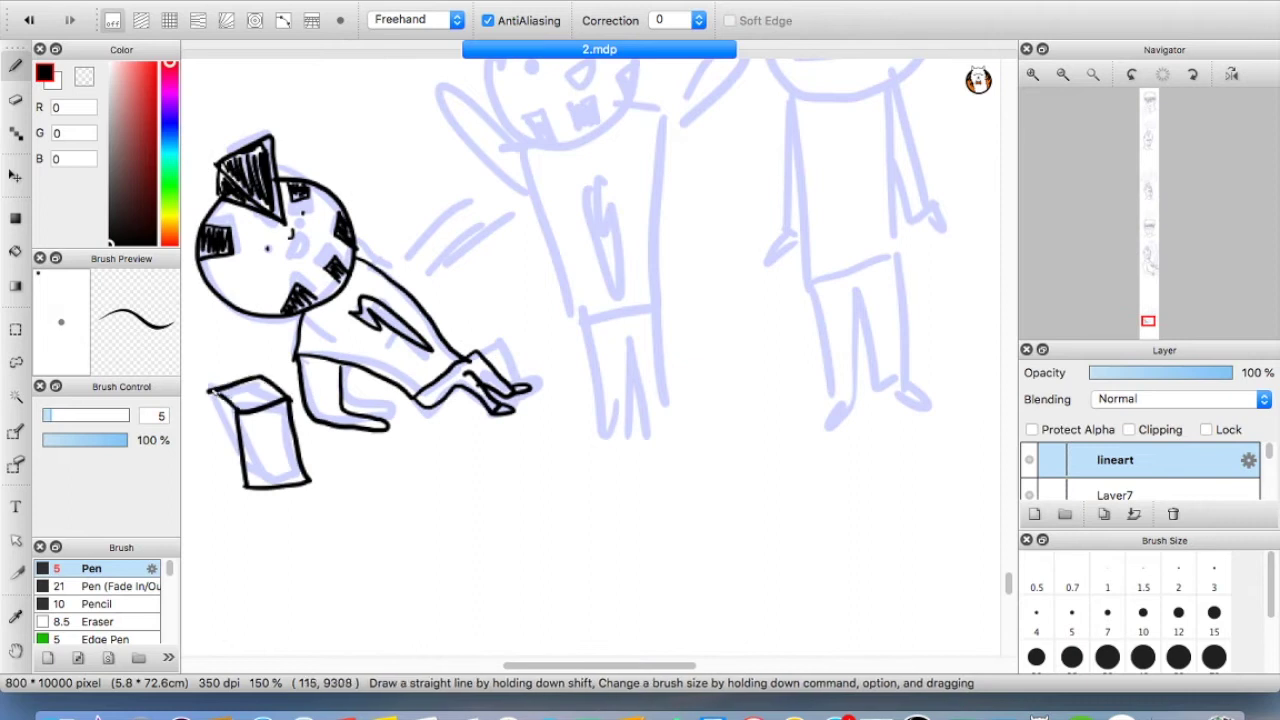
Ink the small middle figure's round head, filled mohawk, dark patches, dot eyes and tiny mouth
scroll(258, 400, up, 10)
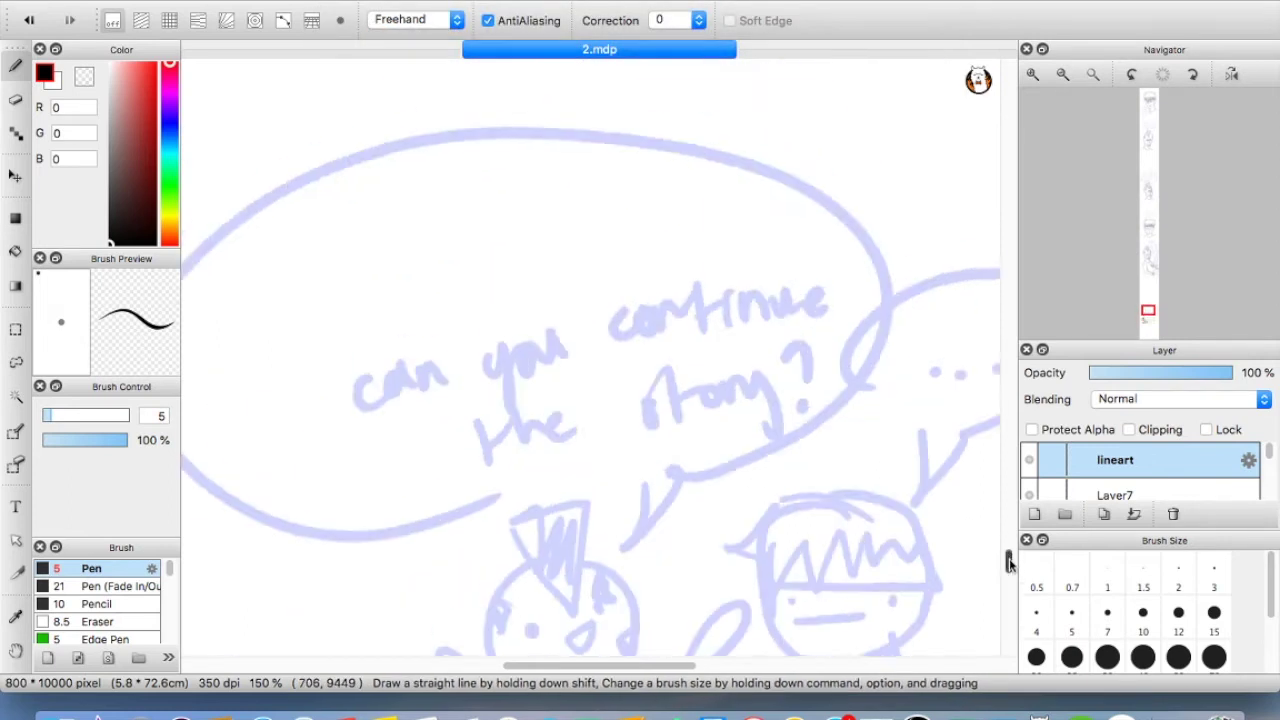
scroll(457, 260, down, 6)
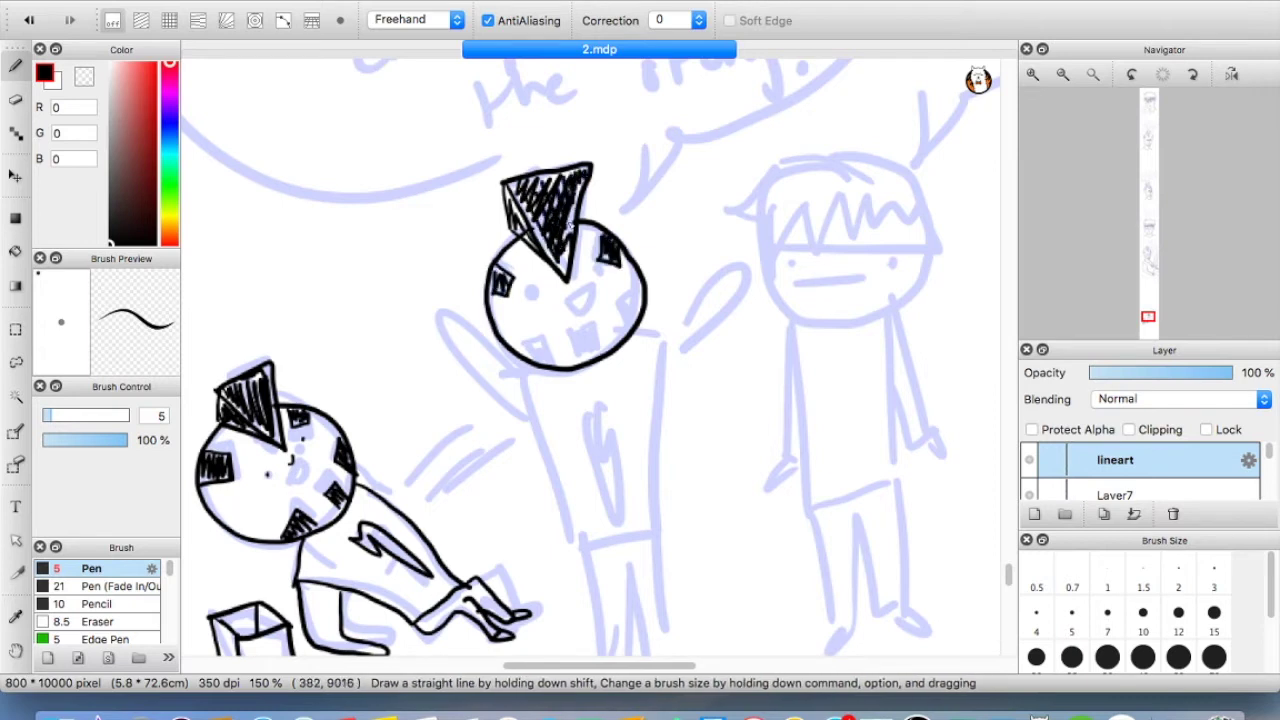
mouse_move(560, 365)
mouse_down()
mouse_move(530, 350)
mouse_move(574, 366)
mouse_up()
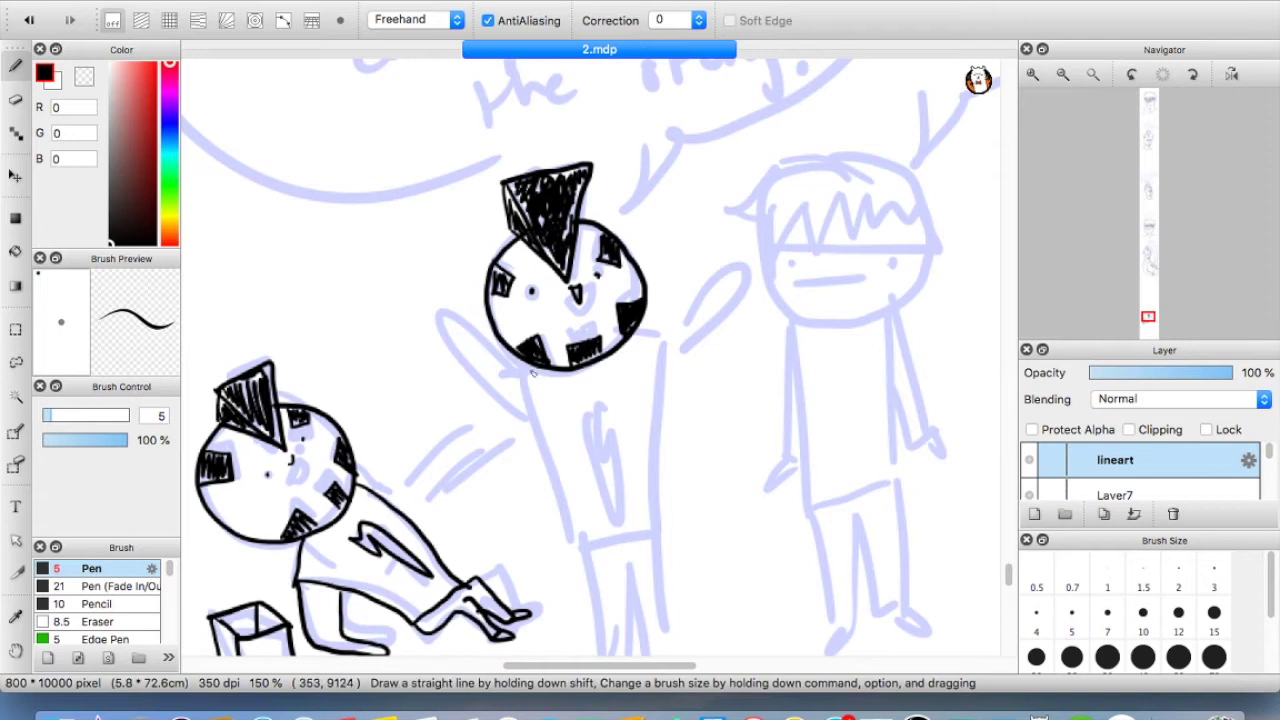
Ink the small middle figure's raised arms, torso with lightning bolt, legs and feet
drag(712, 268, 660, 395)
drag(1006, 574, 1006, 590)
mouse_move(571, 199)
mouse_down()
mouse_move(583, 358)
mouse_move(612, 200)
mouse_move(683, 329)
mouse_up()
key(super+z)
drag(573, 344, 686, 328)
Ink the small right-hand figure's head, zigzag fringe, half-closed eyes, flat mouth and first torso edge
drag(1004, 590, 1001, 562)
scroll(1004, 565, down, 5)
key(super+z)
mouse_move(807, 202)
mouse_down()
mouse_move(757, 228)
mouse_move(866, 248)
mouse_up()
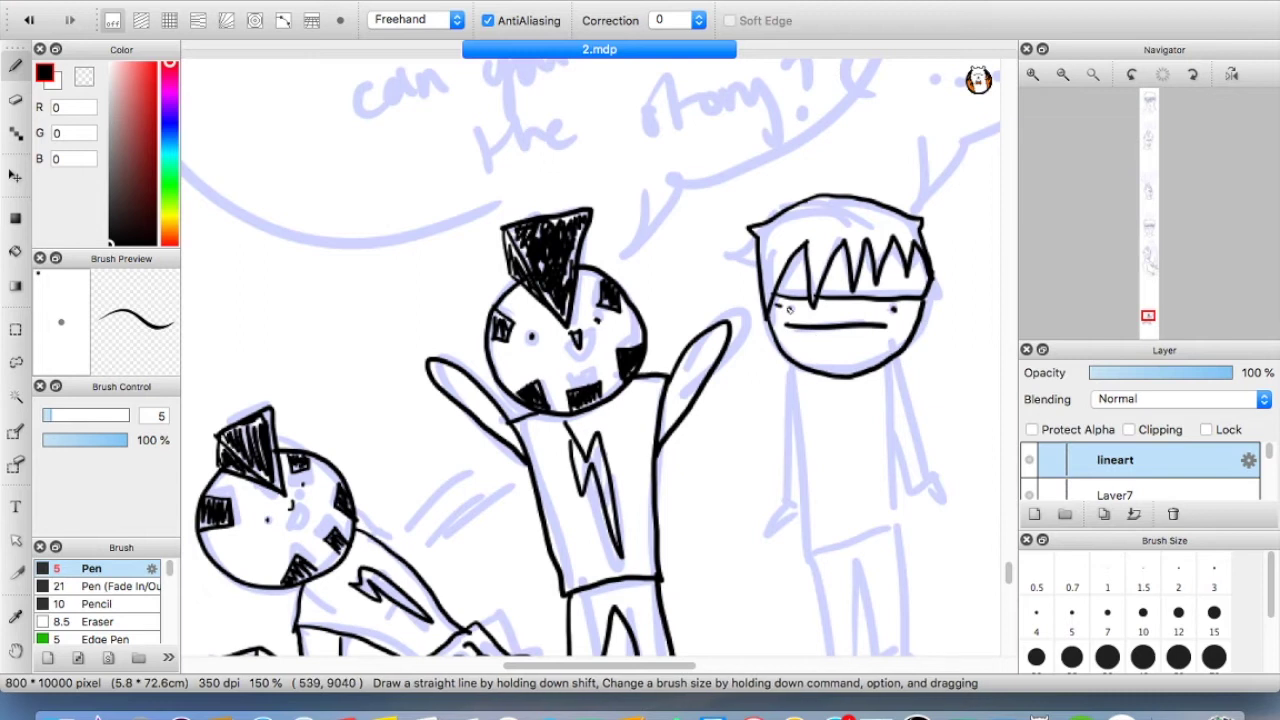
drag(797, 364, 806, 555)
drag(882, 309, 910, 310)
drag(778, 308, 810, 309)
Ink the small right-hand figure's hanging arms, remaining torso outline, legs and feet
drag(892, 358, 932, 488)
drag(793, 355, 775, 497)
key(super+z)
mouse_move(796, 364)
mouse_down()
mouse_move(889, 484)
mouse_move(936, 483)
mouse_move(797, 508)
mouse_up()
scroll(911, 306, down, 5)
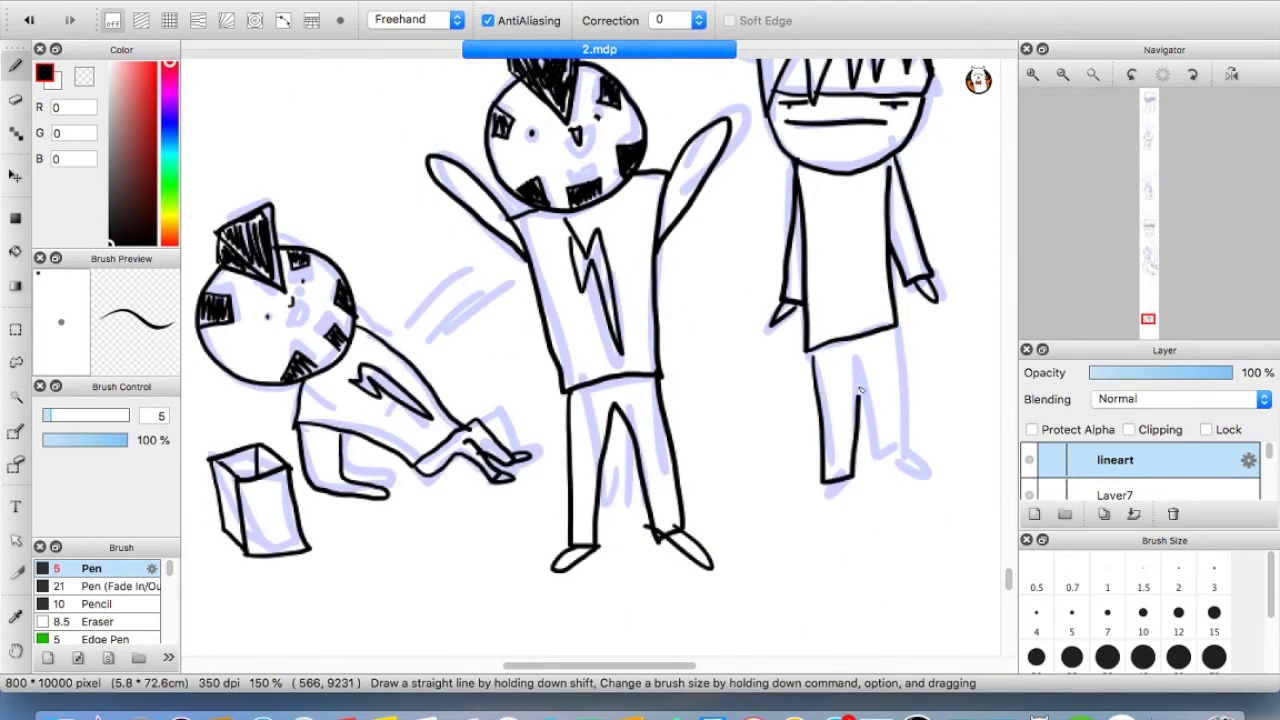
drag(900, 467, 882, 464)
Extend the first character's shoulder to the page edge and ink the opposite shoulder and the torso's side line
scroll(985, 335, up, 7)
click(1093, 74)
click(1033, 75)
click(1033, 75)
click(1033, 75)
drag(1008, 355, 976, 136)
scroll(967, 159, down, 5)
scroll(955, 140, up, 1)
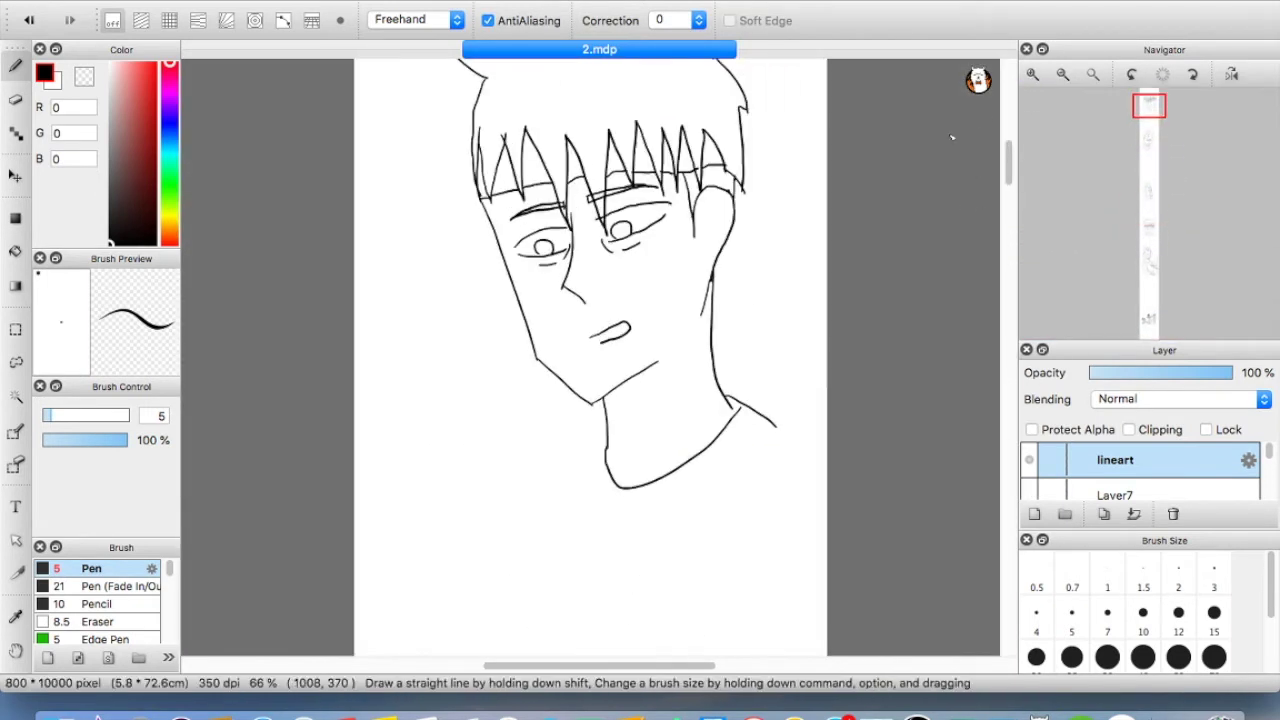
scroll(730, 288, up, 3)
scroll(776, 317, down, 6)
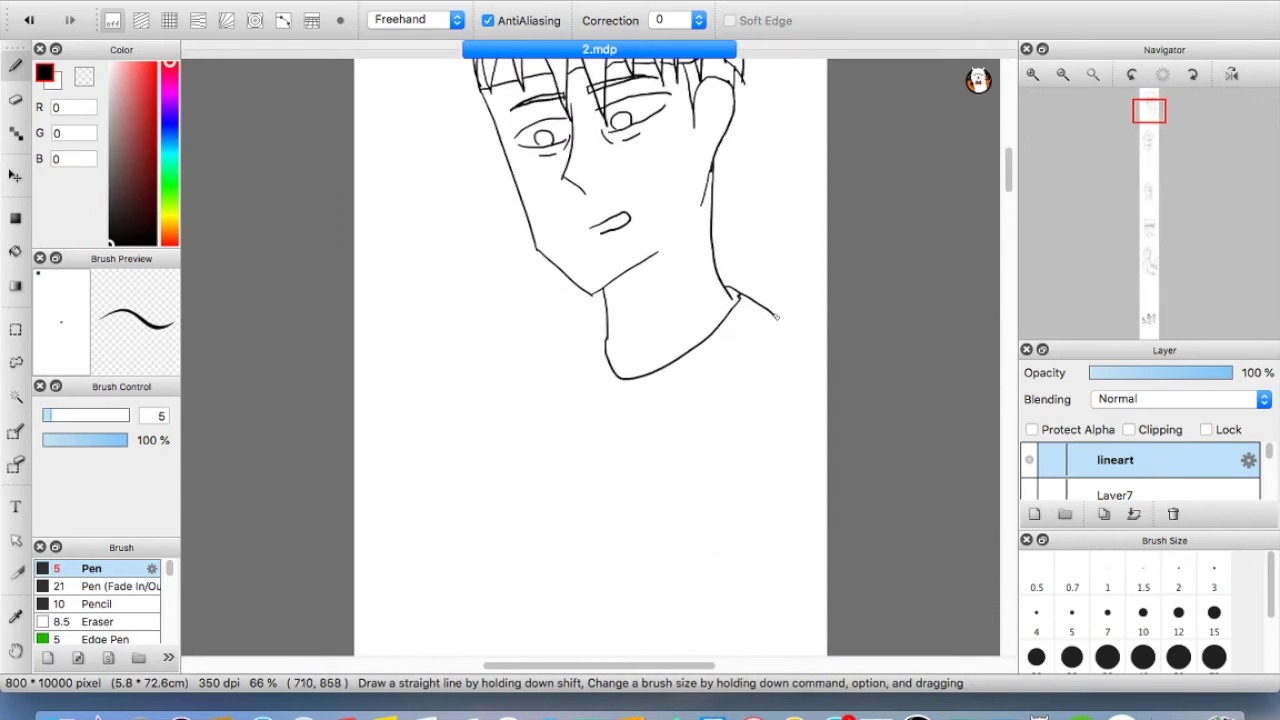
key(super+z)
drag(774, 313, 829, 374)
drag(607, 335, 552, 386)
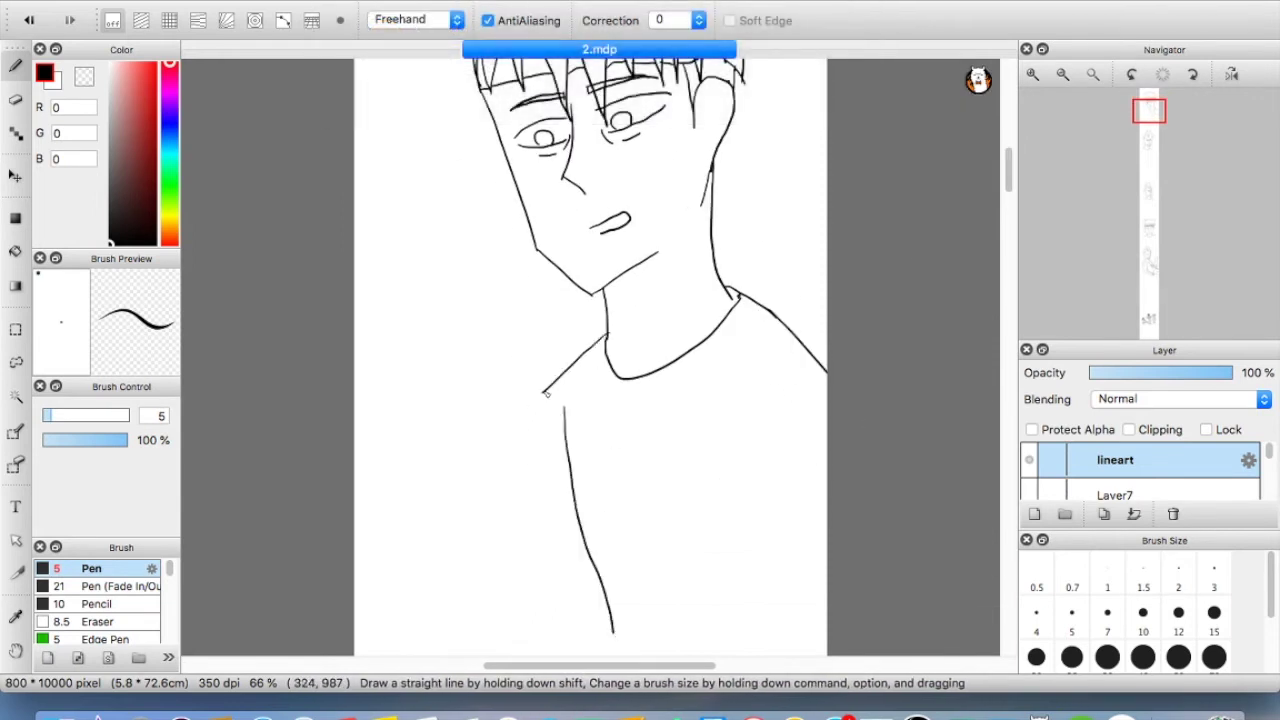
Toggle the visibility of Layer7 while checking the first character's line art
mouse_move(1009, 191)
mouse_down()
mouse_move(1005, 151)
mouse_move(1007, 181)
mouse_move(895, 86)
mouse_up()
click(1031, 490)
click(1032, 489)
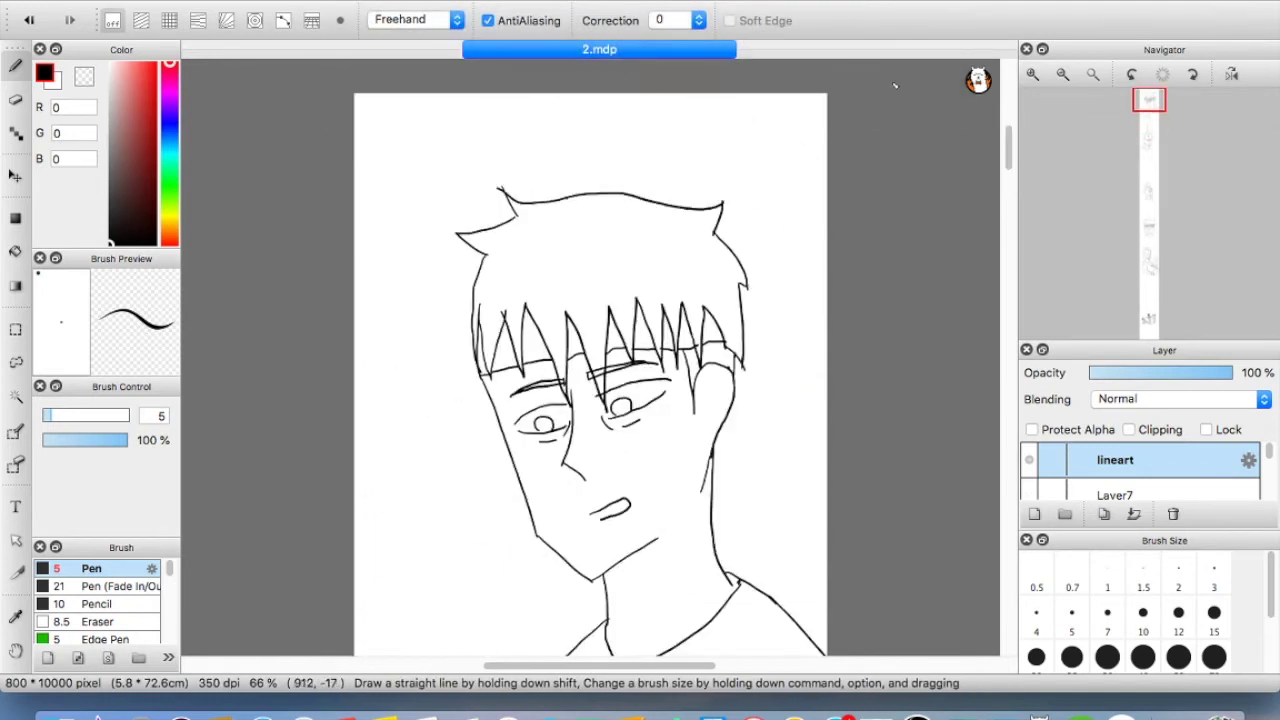
drag(777, 173, 829, 216)
drag(1008, 148, 1007, 198)
click(1063, 74)
key(super+z)
drag(690, 168, 683, 313)
mouse_move(688, 166)
mouse_down()
mouse_move(652, 141)
mouse_move(680, 353)
mouse_up()
key(super+z)
key(super+z)
key(super+z)
Rule the straight vertical wall edge beside the first character's head, meeting the slanted ceiling line from the page's upper edge
click(170, 20)
drag(689, 399, 690, 180)
click(112, 20)
click(1033, 74)
drag(1007, 166, 1007, 193)
key(super+z)
click(170, 20)
drag(613, 301, 919, 312)
click(112, 20)
scroll(800, 173, up, 10)
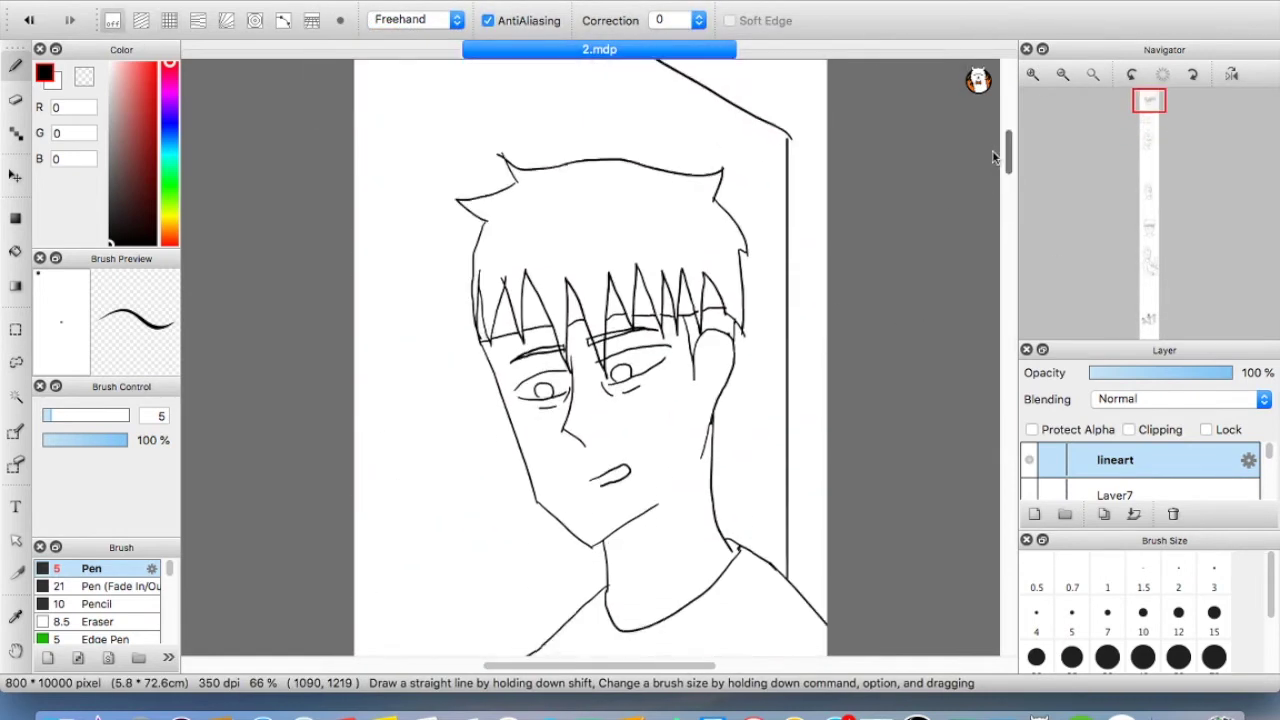
Add a second parallel vertical line to the wall edge with short corner lines running to the page edge
key(ctrl+3)
click(112, 20)
drag(1008, 137, 1008, 138)
click(170, 20)
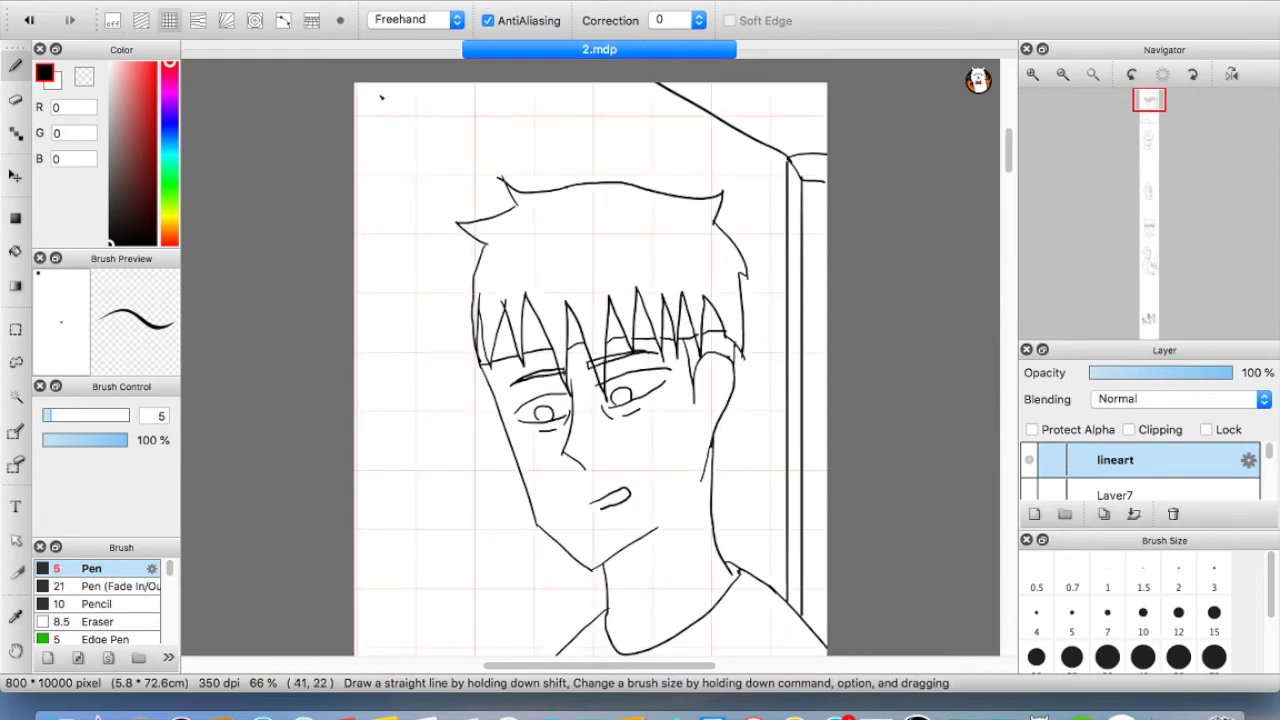
Ink the large slanted frame on the wall behind the first character's head with straight verticals and receding diagonals
click(227, 20)
click(292, 84)
key(super+z)
mouse_move(386, 308)
mouse_down()
mouse_move(414, 372)
mouse_move(429, 332)
mouse_up()
click(112, 20)
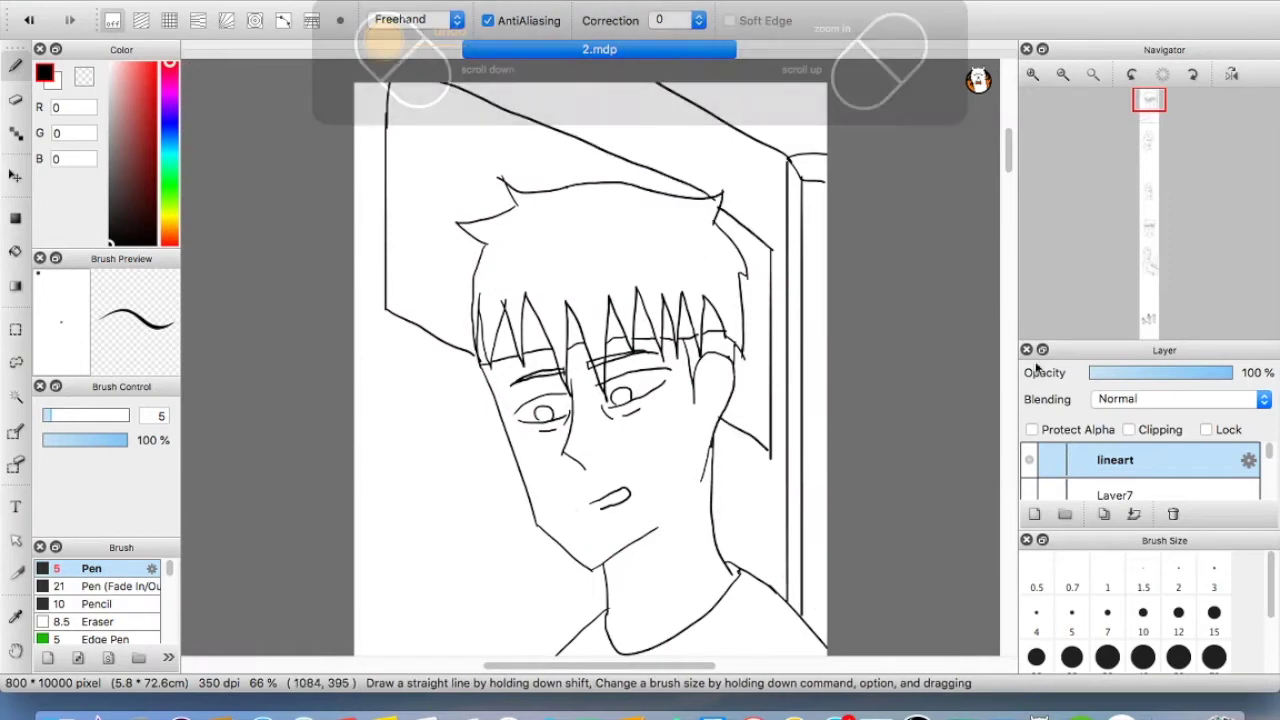
Ink the backrest behind the first character's neck and shoulders with a slanted upper edge and a long side line
scroll(621, 329, down, 5)
drag(410, 479, 379, 566)
drag(388, 245, 528, 325)
key(super+z)
drag(714, 371, 765, 411)
mouse_move(1015, 160)
mouse_down()
mouse_move(997, 164)
mouse_move(996, 185)
mouse_up()
key(super+z)
drag(547, 471, 577, 478)
Remove the second panel character's short shoulder strokes, extend one shoulder to the page edge and ink the upper arm curve
mouse_move(1003, 187)
mouse_down()
mouse_move(1002, 166)
mouse_move(994, 243)
mouse_up()
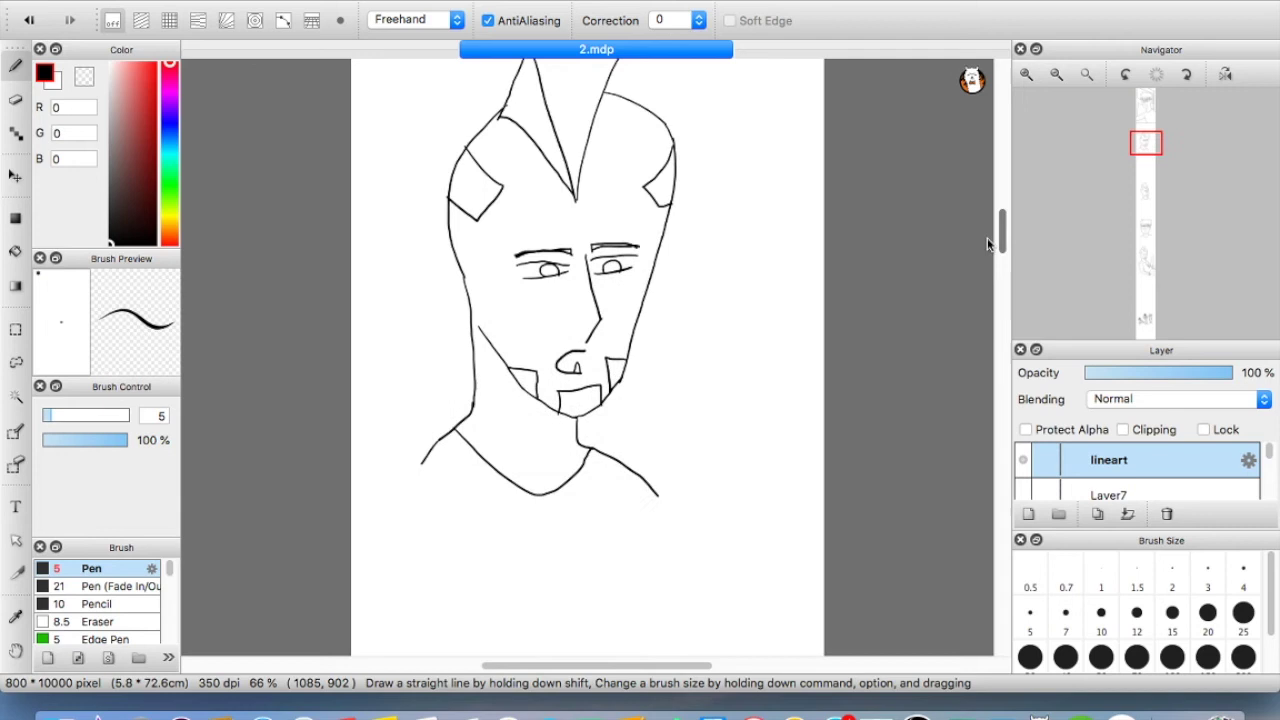
key(e)
key(b)
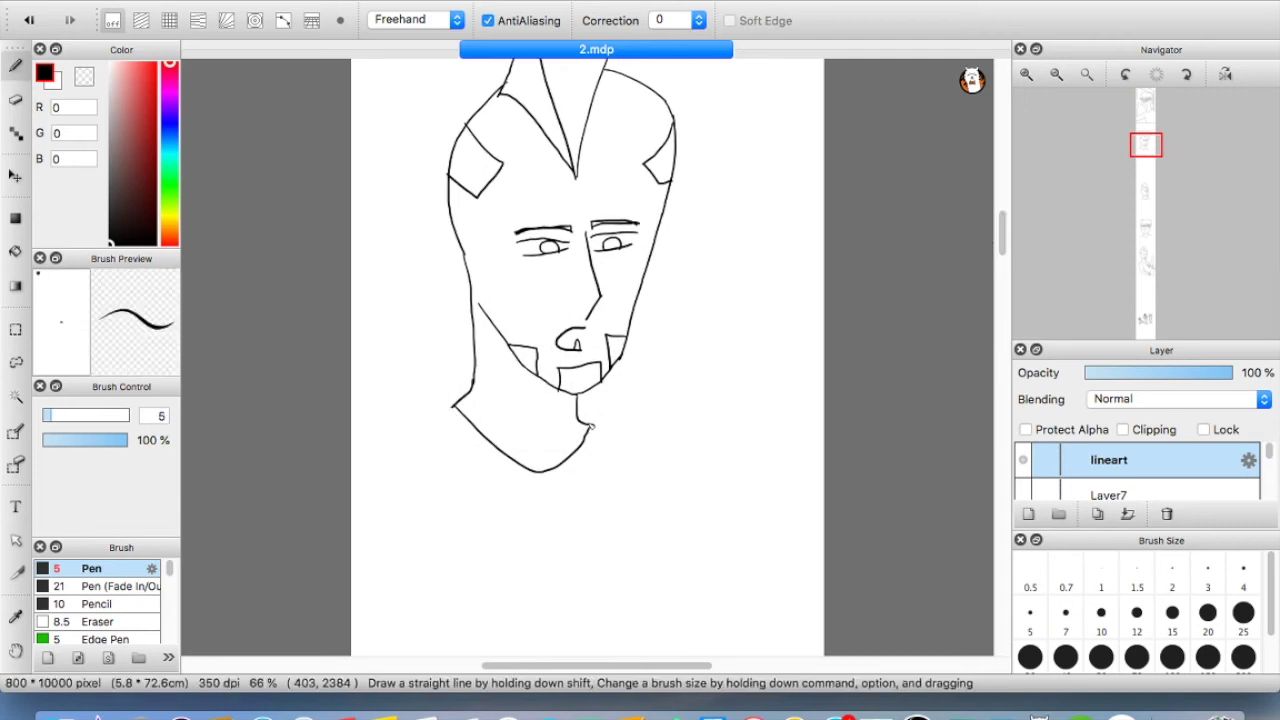
drag(1001, 236, 1001, 257)
key(super+z)
drag(380, 246, 487, 546)
drag(348, 517, 438, 588)
drag(450, 494, 408, 449)
key(super+z)
key(super+z)
key(super+z)
drag(406, 291, 412, 333)
key(super+z)
drag(352, 248, 416, 346)
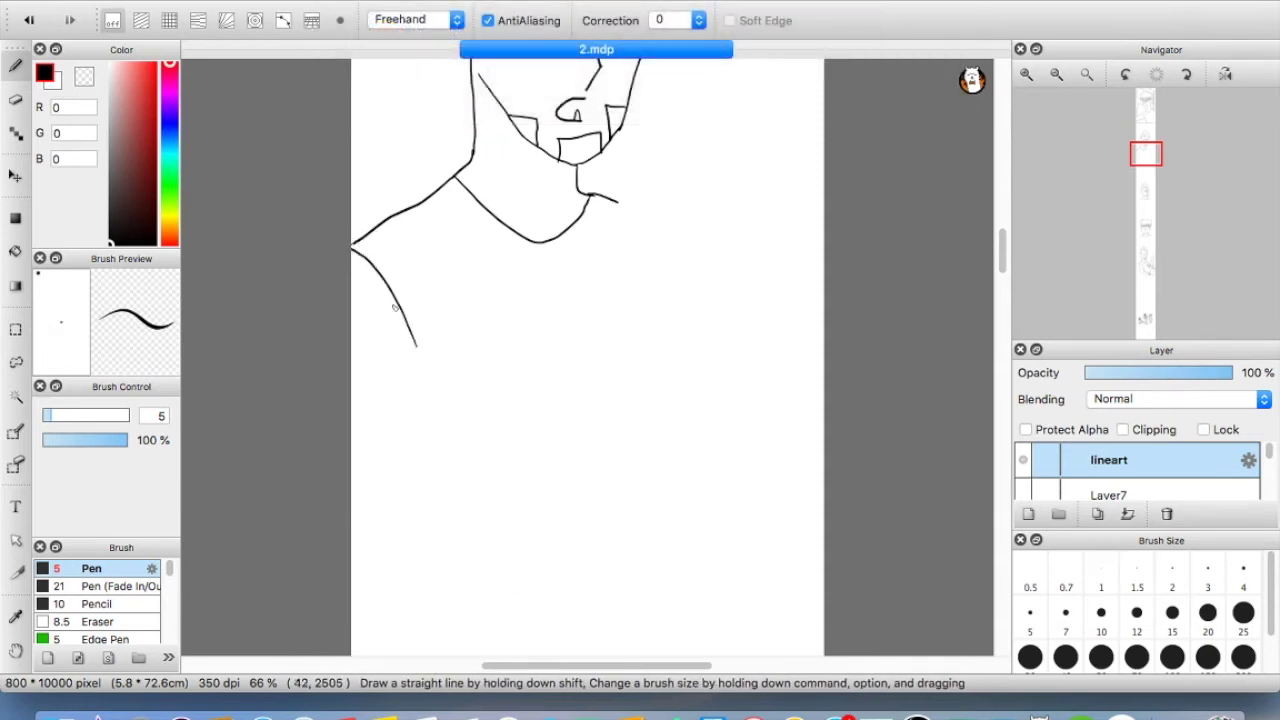
Ink the second panel character's lower torso sides and forearms, including the far arm from the shoulder down
drag(445, 511, 482, 556)
key(super+z)
mouse_move(392, 462)
mouse_down()
mouse_move(404, 546)
mouse_move(486, 585)
mouse_up()
key(super+z)
mouse_move(349, 546)
mouse_down()
mouse_move(495, 628)
mouse_move(474, 630)
mouse_up()
key(super+z)
drag(1002, 257, 1002, 264)
key(super+z)
mouse_move(618, 112)
mouse_down()
mouse_move(616, 306)
mouse_move(610, 271)
mouse_move(651, 124)
mouse_up()
key(super+z)
mouse_move(640, 142)
mouse_down()
mouse_move(639, 300)
mouse_move(721, 458)
mouse_up()
drag(642, 144, 680, 345)
drag(488, 497, 518, 538)
drag(467, 535, 476, 541)
Rule straight horizontal panel borders below the second character's body, above his mohawk and under the first panel
mouse_move(1001, 250)
mouse_down()
mouse_move(1001, 230)
mouse_move(1001, 264)
mouse_up()
click(170, 20)
click(112, 20)
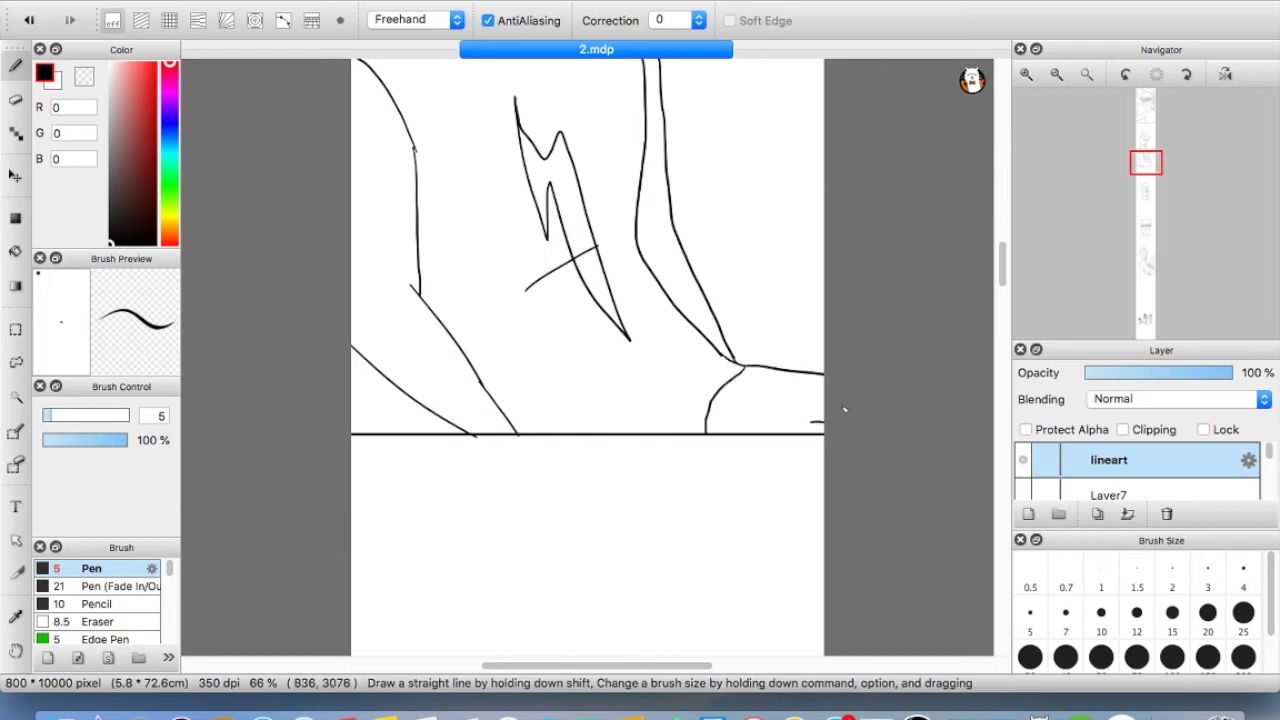
scroll(975, 252, up, 6)
scroll(975, 252, down, 2)
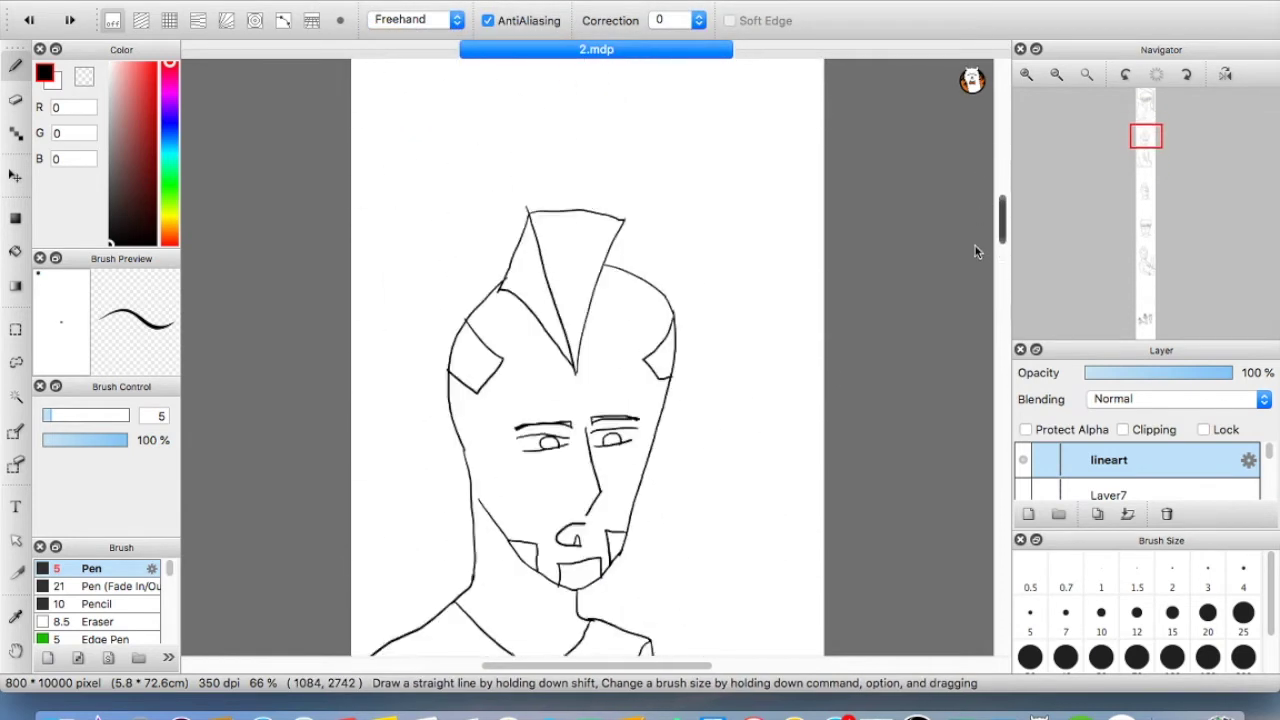
drag(975, 247, 973, 238)
click(170, 21)
scroll(354, 198, up, 8)
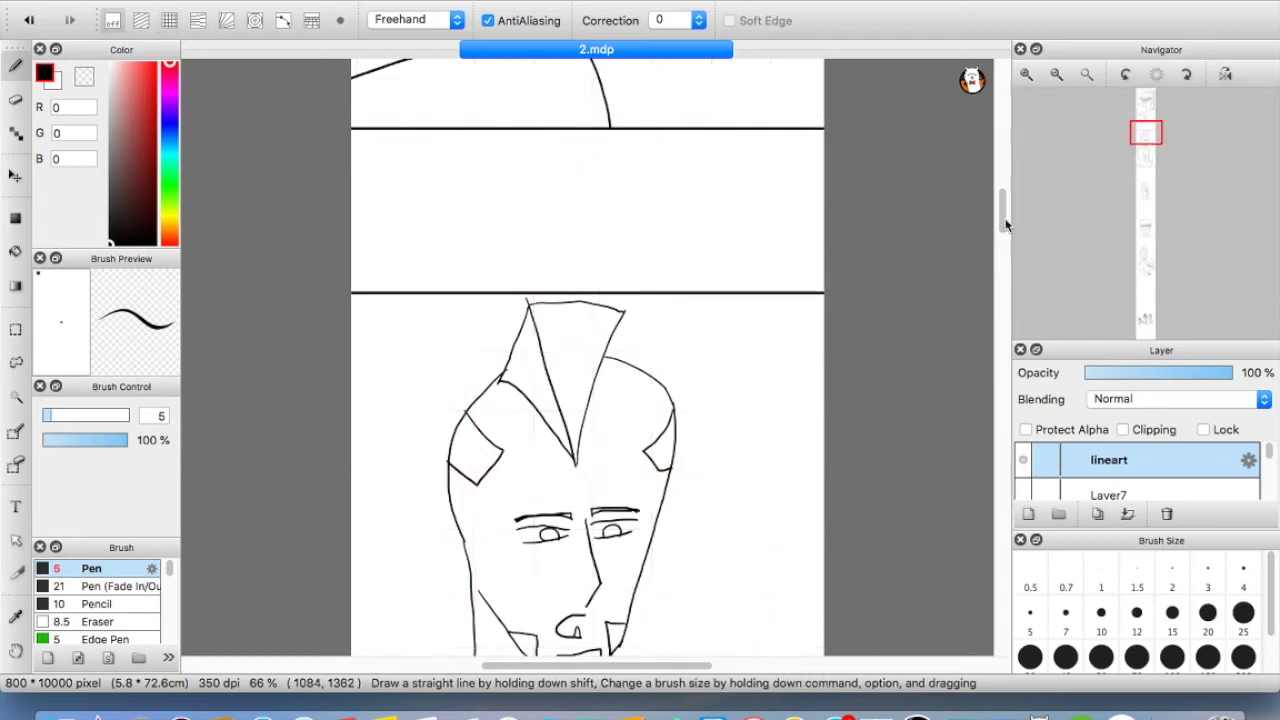
click(112, 20)
Ink the curved background edge and the rounded seat shape with its side lines behind the second panel character
drag(1002, 150, 1002, 235)
key(super+minus)
scroll(703, 146, down, 2)
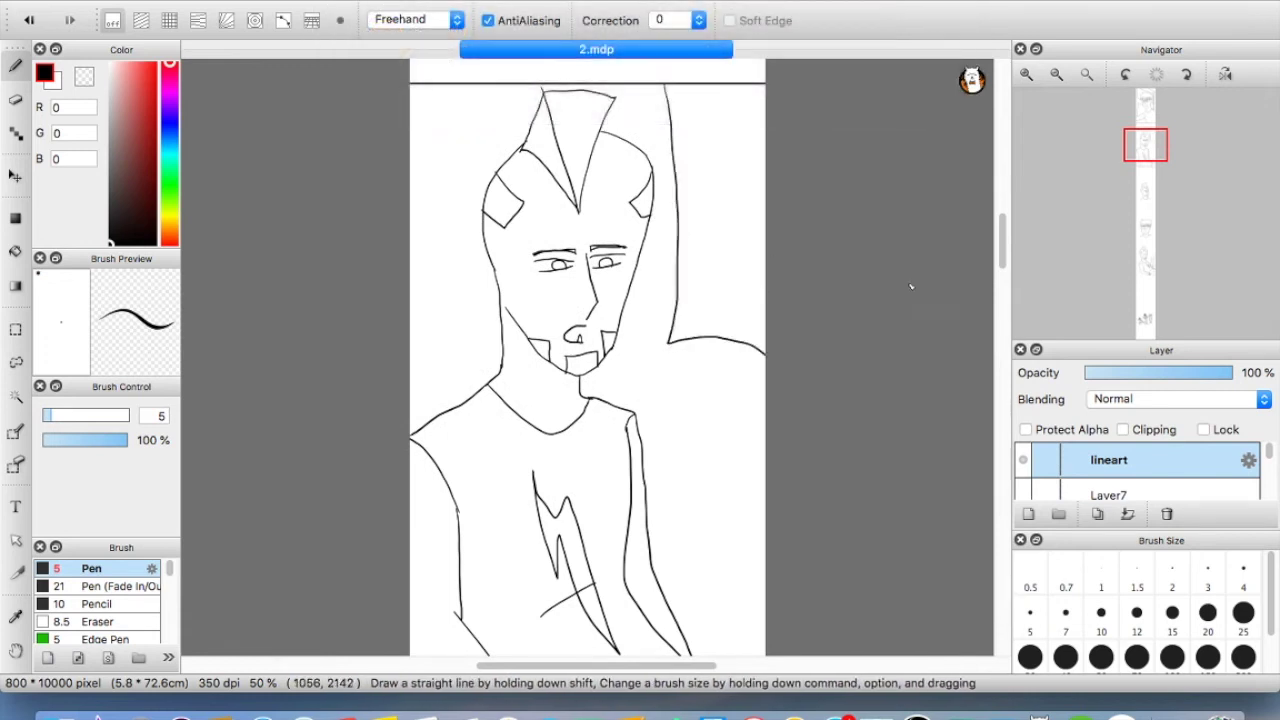
scroll(690, 260, down, 8)
drag(677, 173, 688, 468)
key(super+z)
drag(747, 252, 743, 500)
mouse_move(1000, 265)
mouse_down()
mouse_move(1000, 247)
mouse_move(999, 261)
mouse_up()
scroll(998, 258, up, 3)
key(super+z)
drag(684, 450, 647, 484)
Rule a vertical background line from the second panel's upper border to the shoulder and add short connecting strokes behind the character
drag(1001, 252, 1001, 242)
click(168, 24)
drag(449, 430, 450, 120)
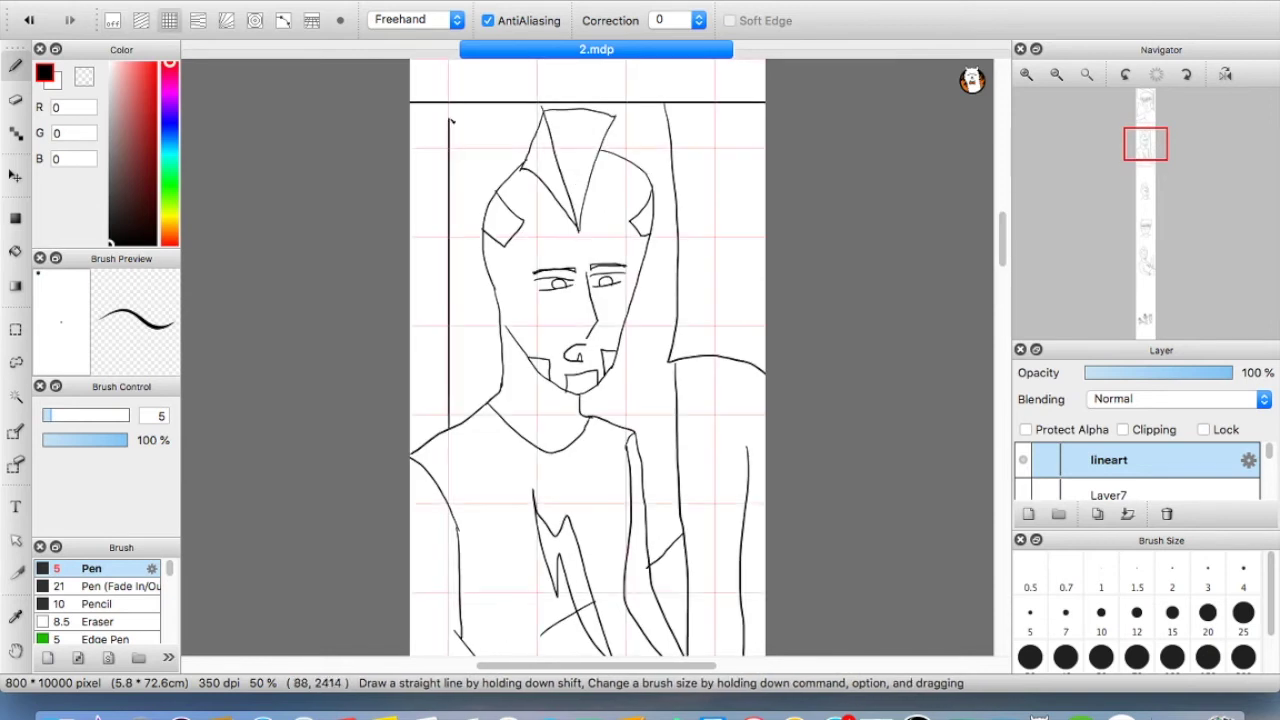
click(113, 21)
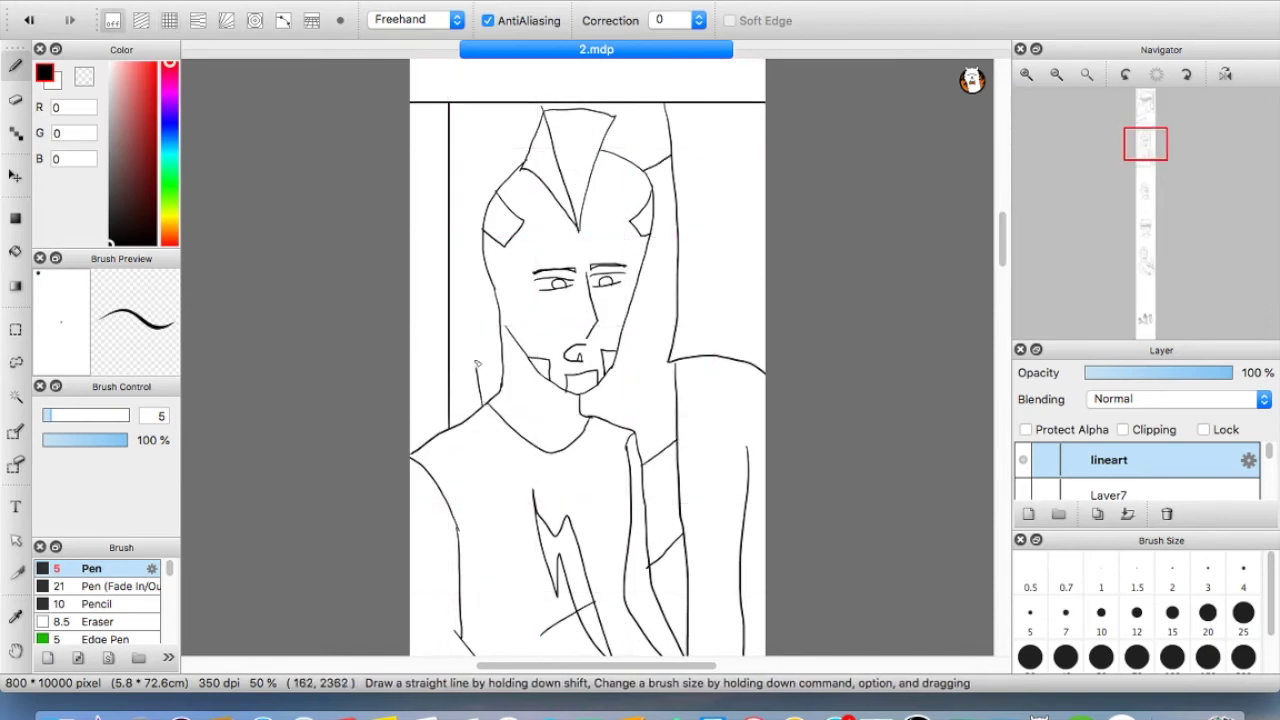
Rule the straight panel borders around the smirking mohawk character's portrait in the third panel
mouse_move(1002, 236)
mouse_down()
mouse_move(1003, 219)
mouse_move(1034, 395)
mouse_move(1004, 305)
mouse_up()
click(169, 20)
scroll(1003, 308, down, 3)
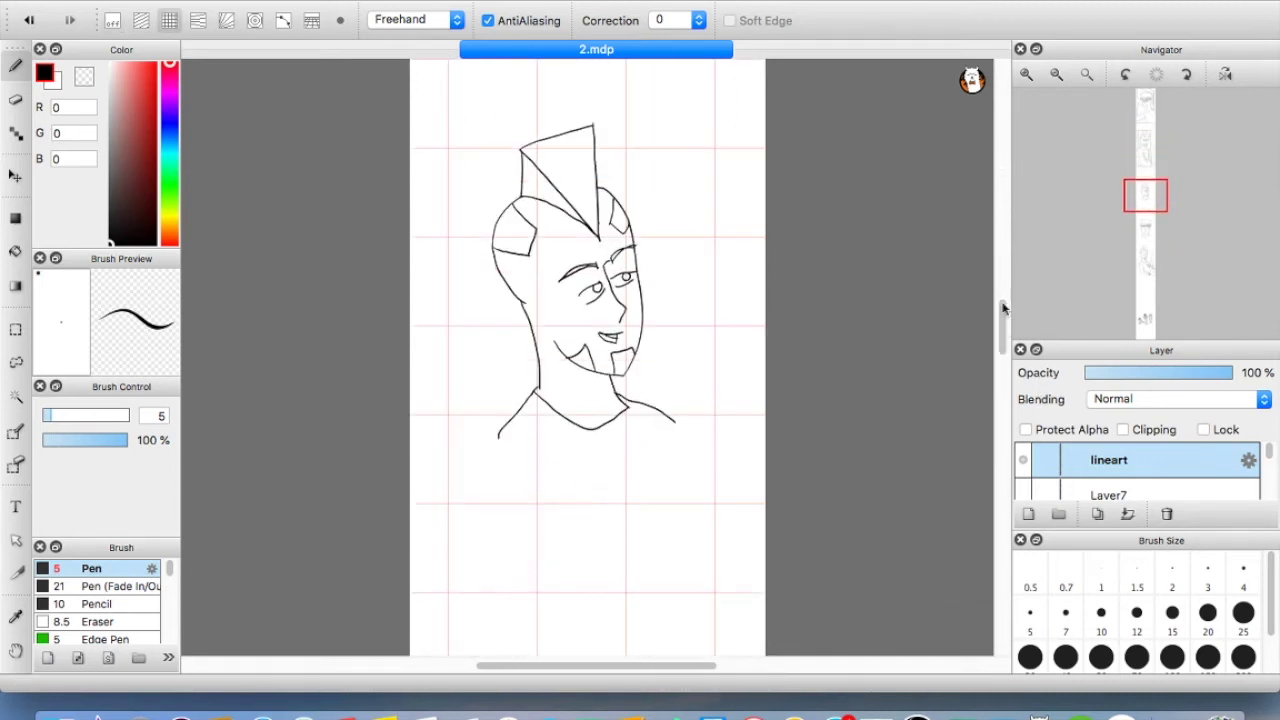
click(113, 20)
drag(1002, 329, 1006, 384)
Rule a rectangular frame around the frowning fringe-haired character's head and shoulders in the fourth panel
click(170, 21)
key(ctrl+z)
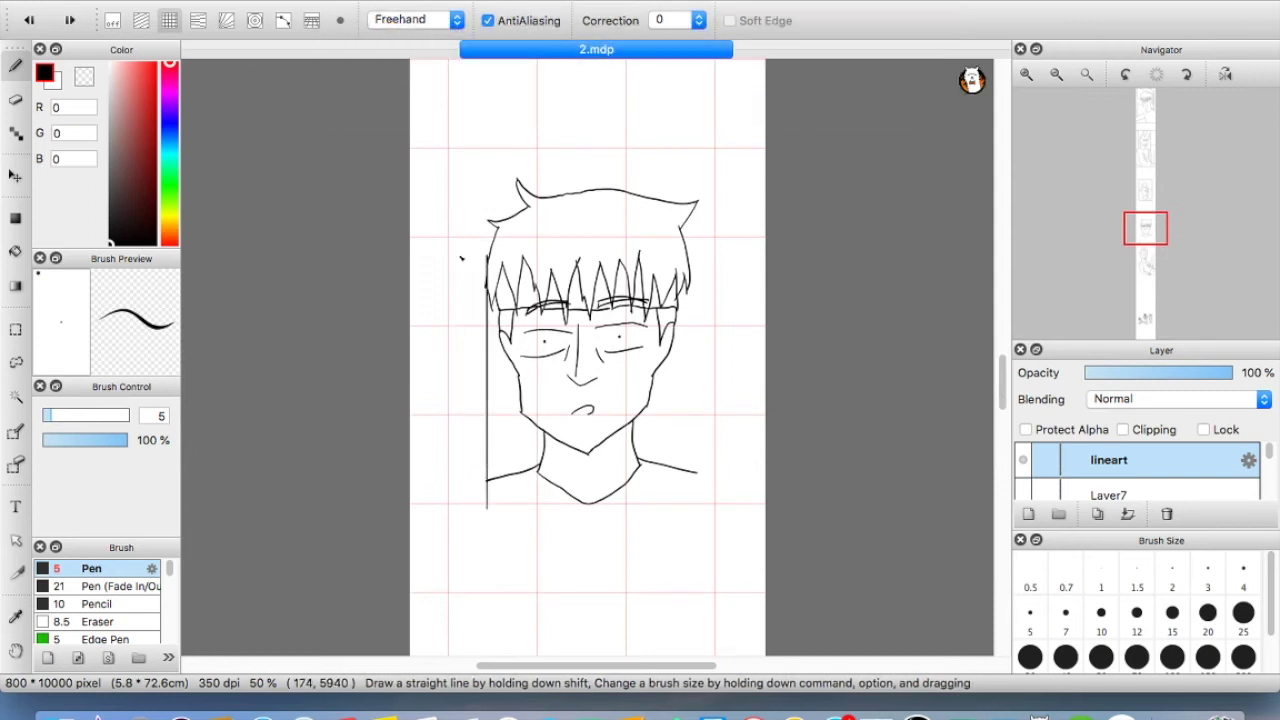
key(super+z)
mouse_move(488, 506)
mouse_down()
mouse_move(488, 561)
mouse_move(696, 506)
mouse_up()
key(super+z)
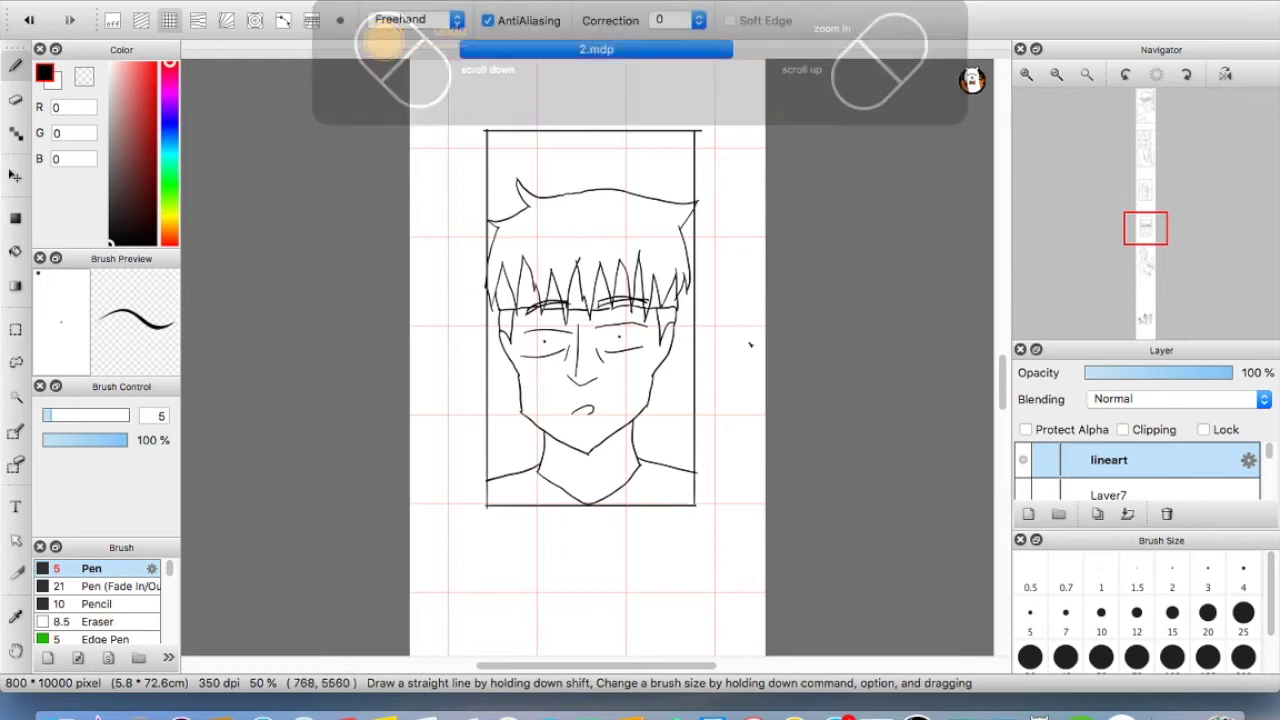
Rule the fifth panel's upper border and a vertical background line, and extend the raised lines beside the closed-eyed mohawk character
scroll(750, 345, up, 2)
scroll(750, 345, down, 5)
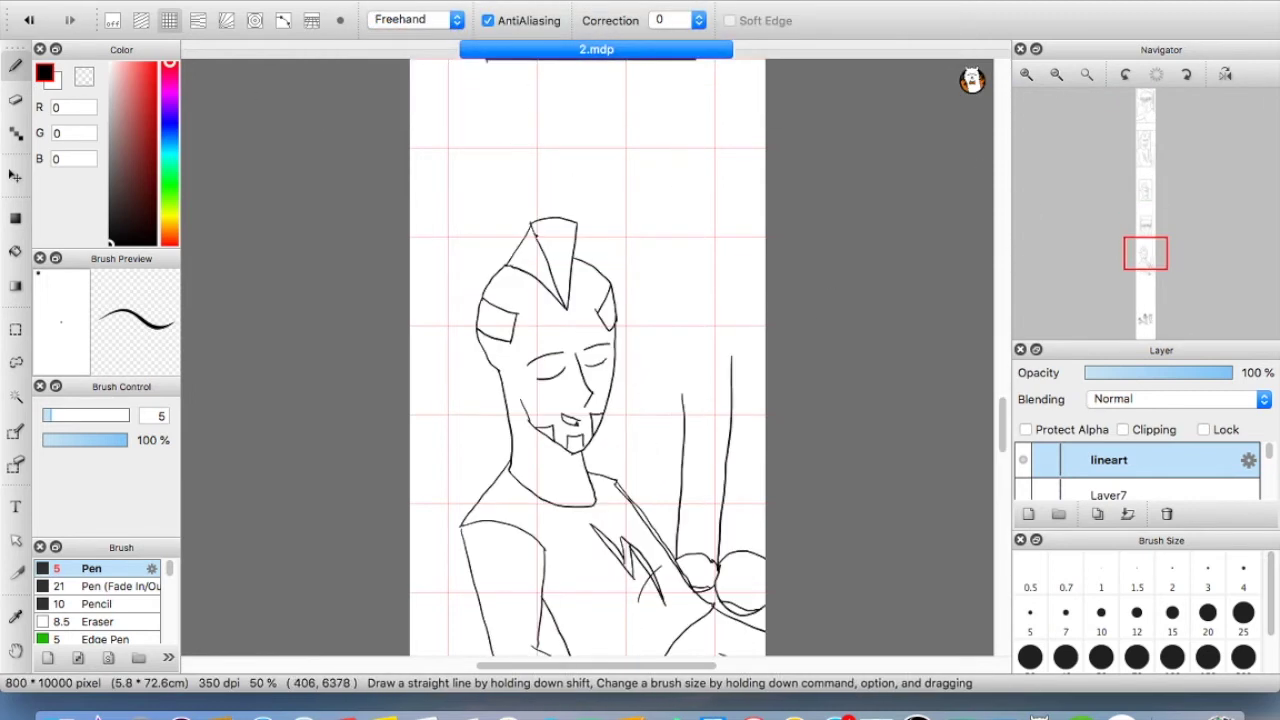
scroll(996, 362, down, 5)
scroll(493, 157, up, 4)
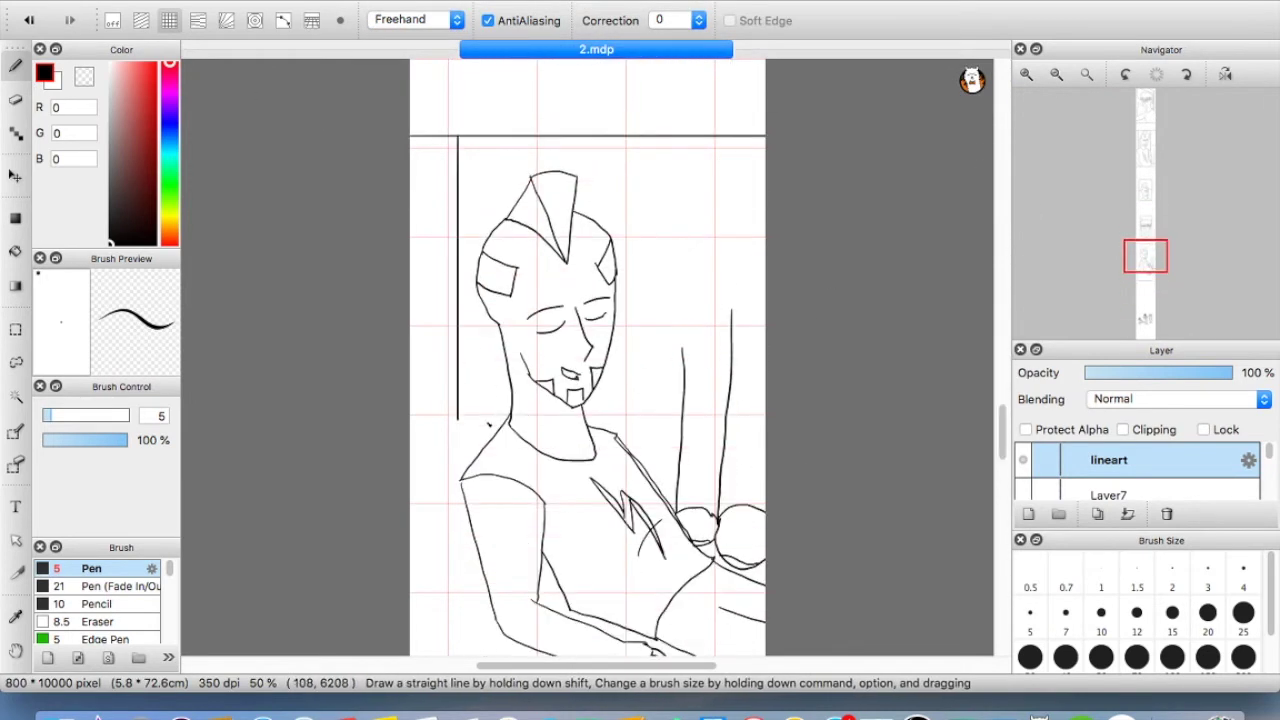
click(116, 19)
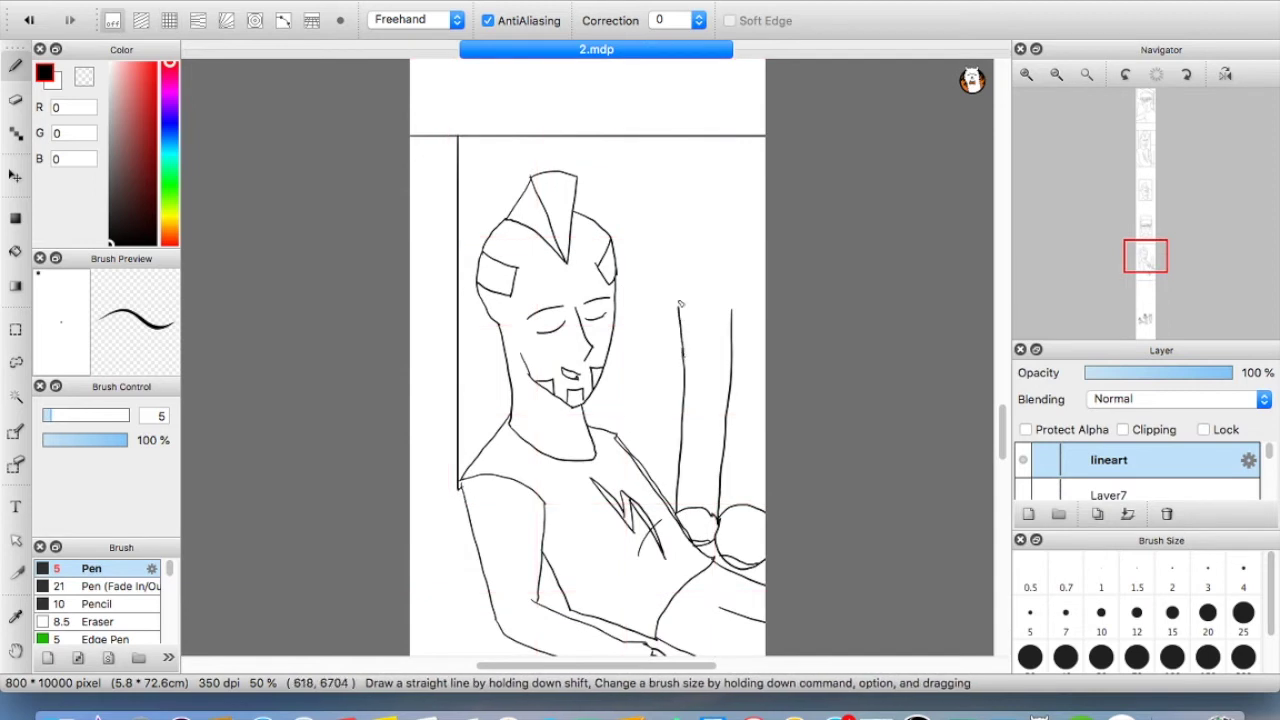
drag(618, 433, 684, 379)
key(super+z)
drag(507, 222, 517, 135)
Rule a rectangular frame around the three small figures in the last panel
drag(1002, 430, 1002, 533)
click(141, 20)
key(super+z)
click(169, 20)
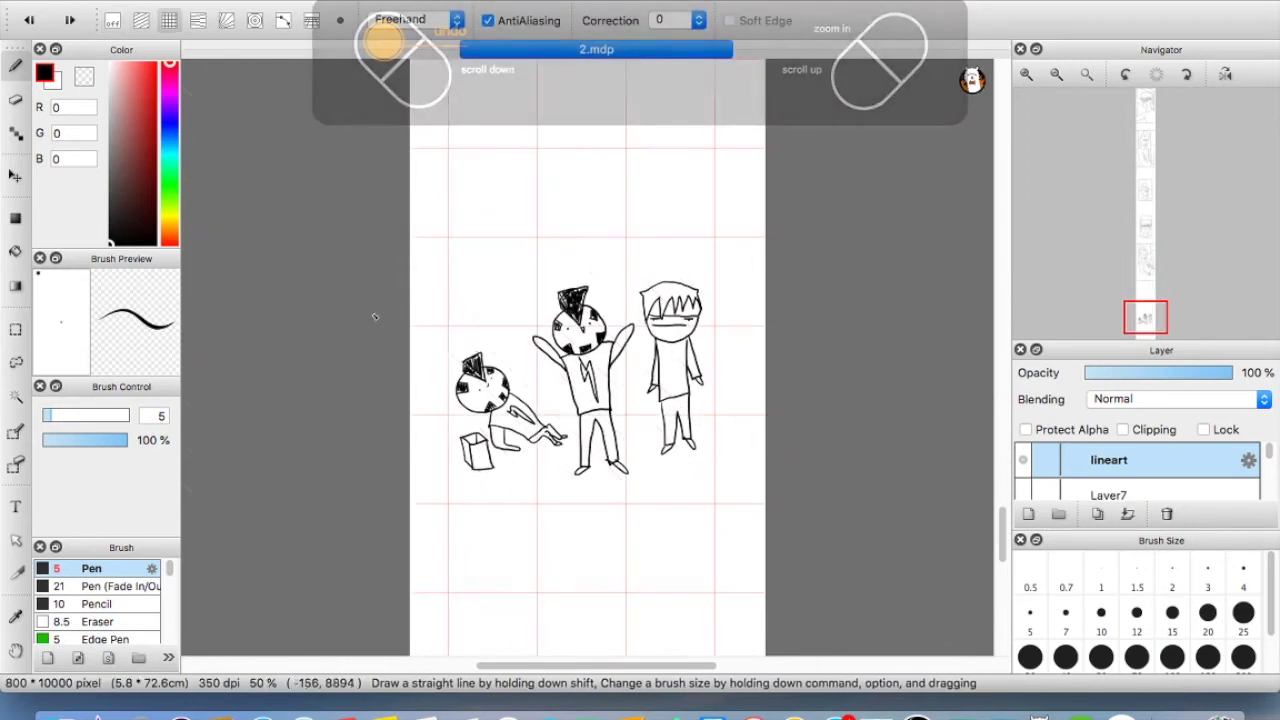
drag(437, 139, 437, 525)
drag(437, 524, 728, 525)
drag(728, 525, 728, 342)
key(super+z)
drag(437, 138, 716, 138)
mouse_move(716, 138)
mouse_down()
mouse_move(717, 525)
mouse_move(734, 526)
mouse_up()
click(113, 21)
Open the image 1.jpg as a colour reference and sample the golden yellow of the character's hair
click(15, 100)
click(1026, 74)
mouse_move(1003, 562)
mouse_down()
mouse_move(1001, 112)
mouse_move(1002, 135)
mouse_up()
click(1056, 74)
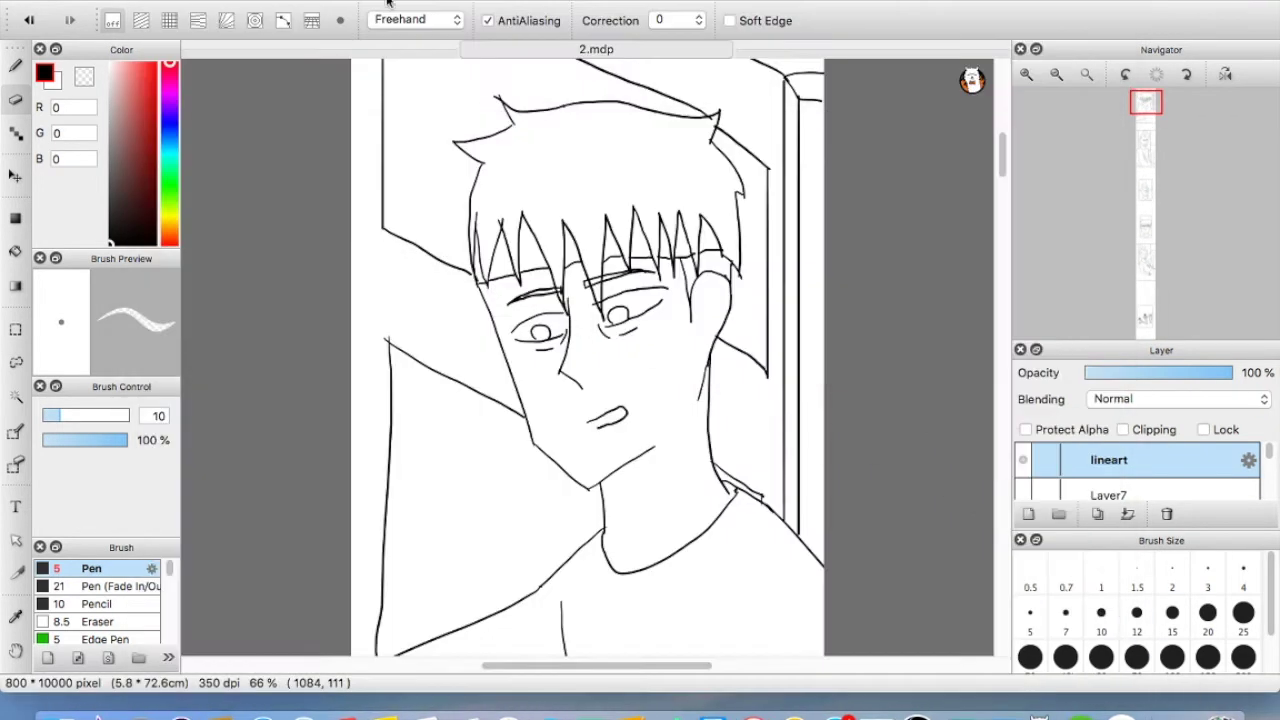
click(150, 0)
click(155, 36)
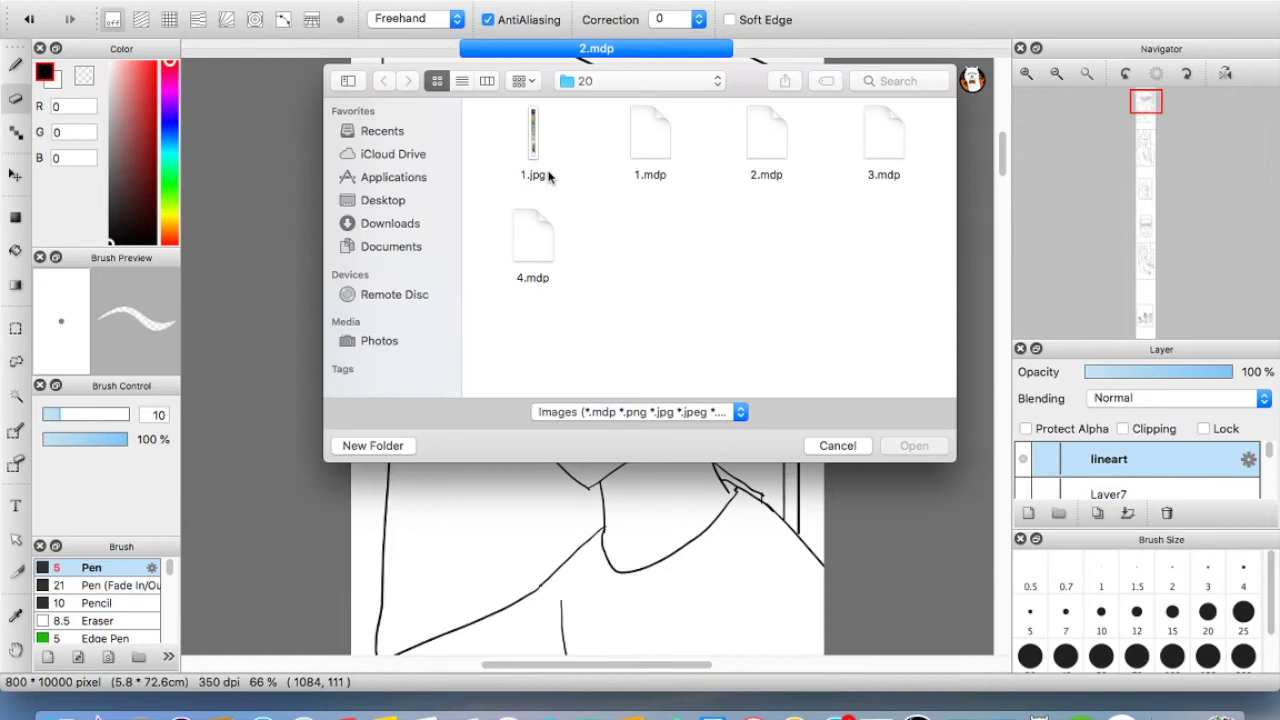
double_click(536, 137)
click(1026, 74)
click(1026, 74)
click(1026, 74)
click(1026, 74)
drag(1001, 370, 1002, 232)
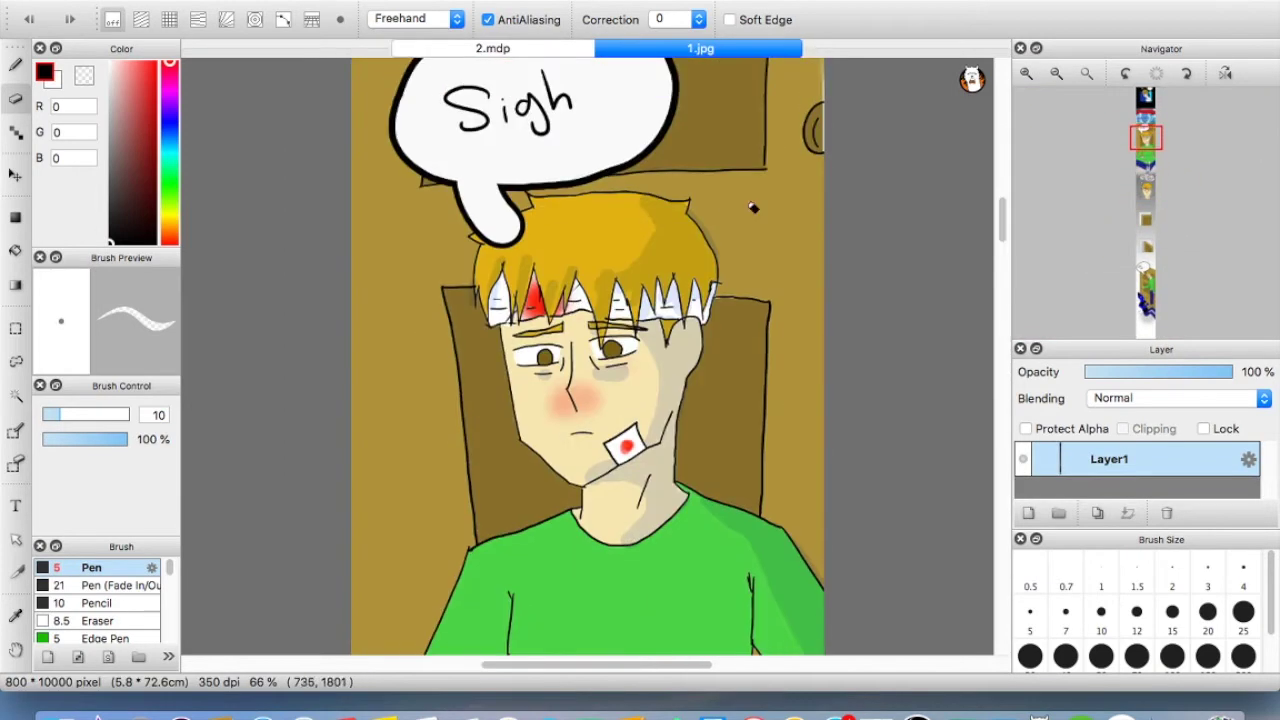
right_click(672, 240)
Back in 2.mdp, rename the sketch layer "sketck" and add a new layer named "hair"
click(493, 48)
scroll(1110, 470, down, 1)
double_click(1110, 470)
text(sketck)
key(Return)
key(super+shift+n)
text(hai)
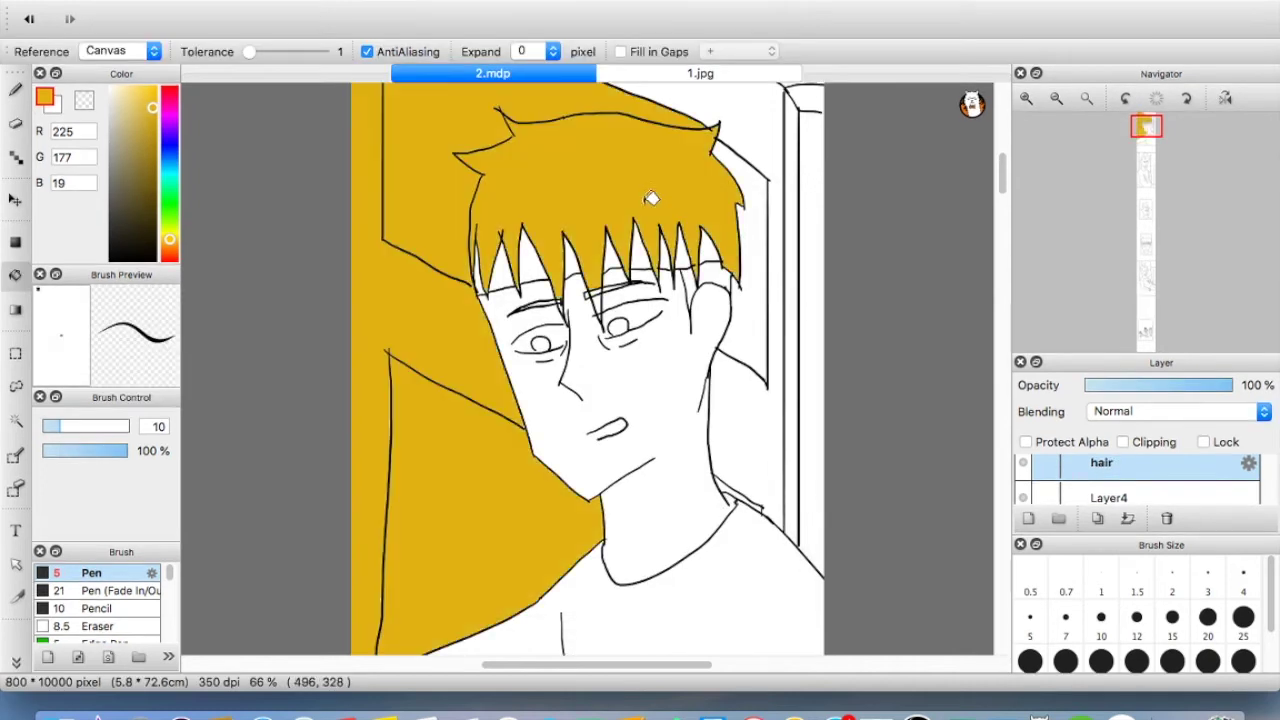
Undo the fill that spills into the background, close the hair outline's gap and fill the first character's hair golden yellow
key(super+z)
click(621, 197)
key(super+z)
click(16, 91)
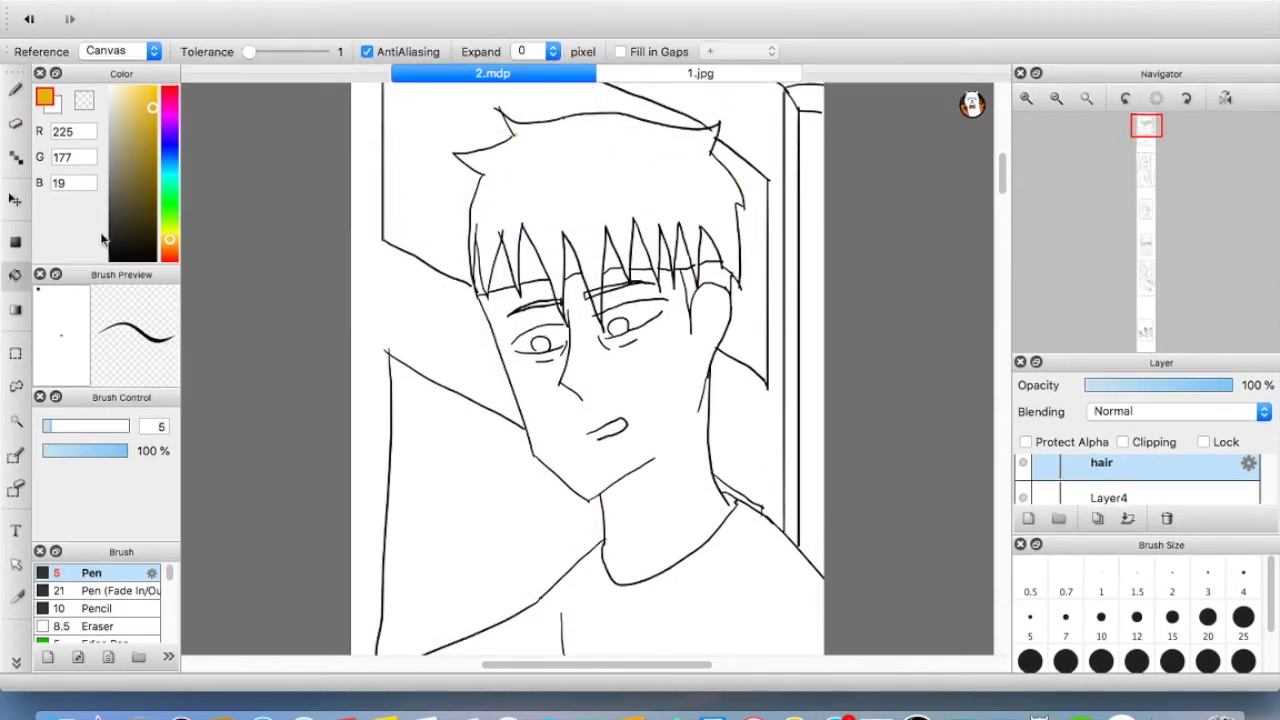
click(700, 210)
Colour the first character's eyebrows golden yellow with a fill and pen touch-ups
key(super+plus)
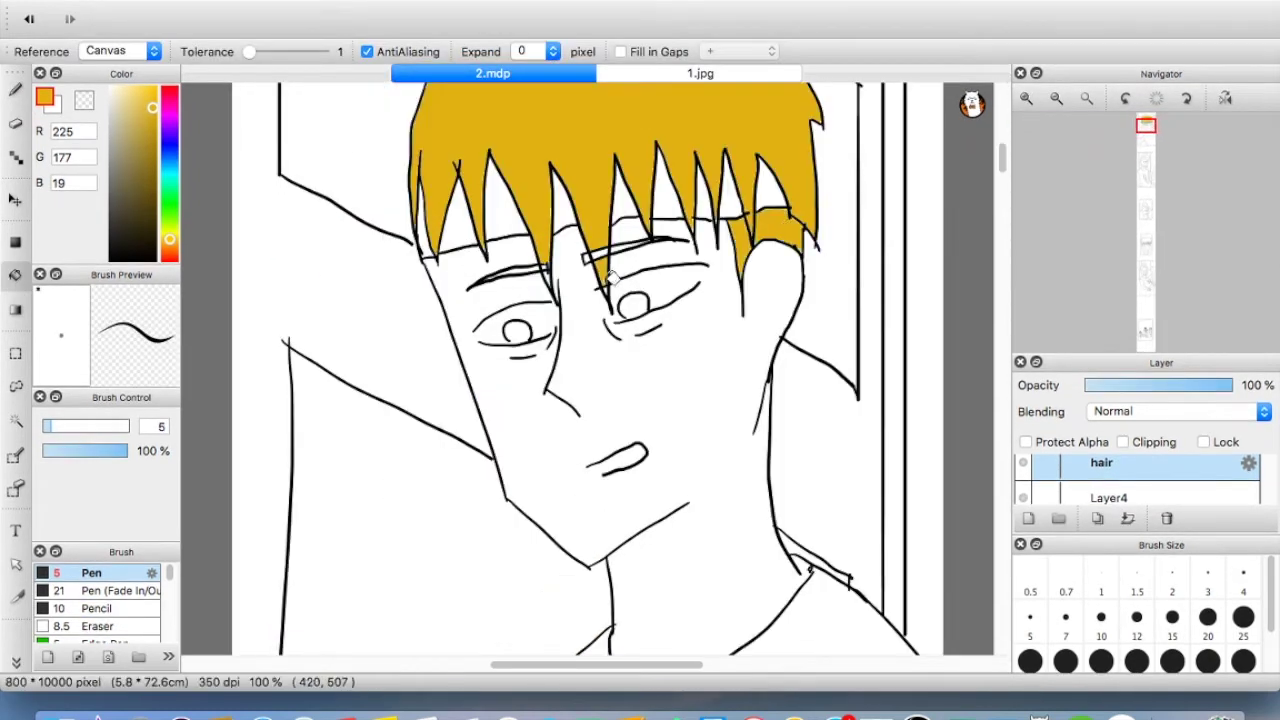
click(540, 262)
key(p)
drag(587, 246, 642, 233)
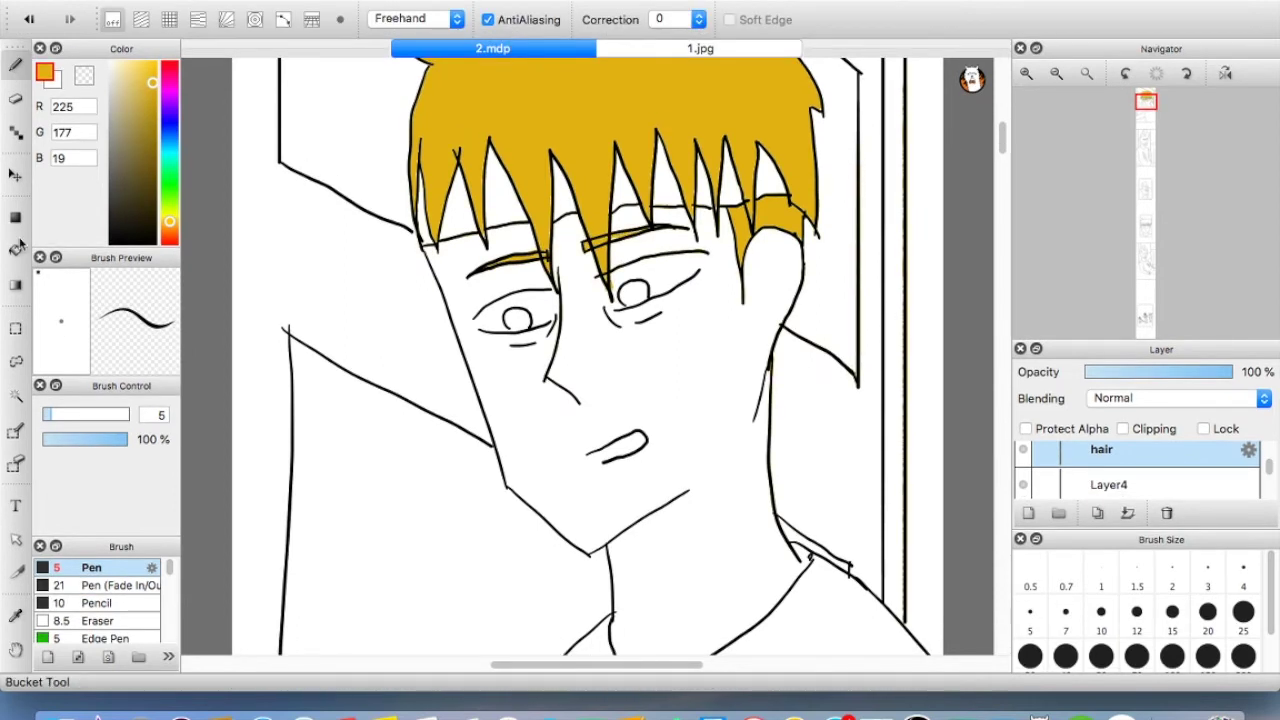
Fill the fourth panel character's hair golden yellow and paint his eyebrows and the leftover hair gaps with the pen
click(15, 248)
scroll(600, 360, down, 10)
click(720, 366)
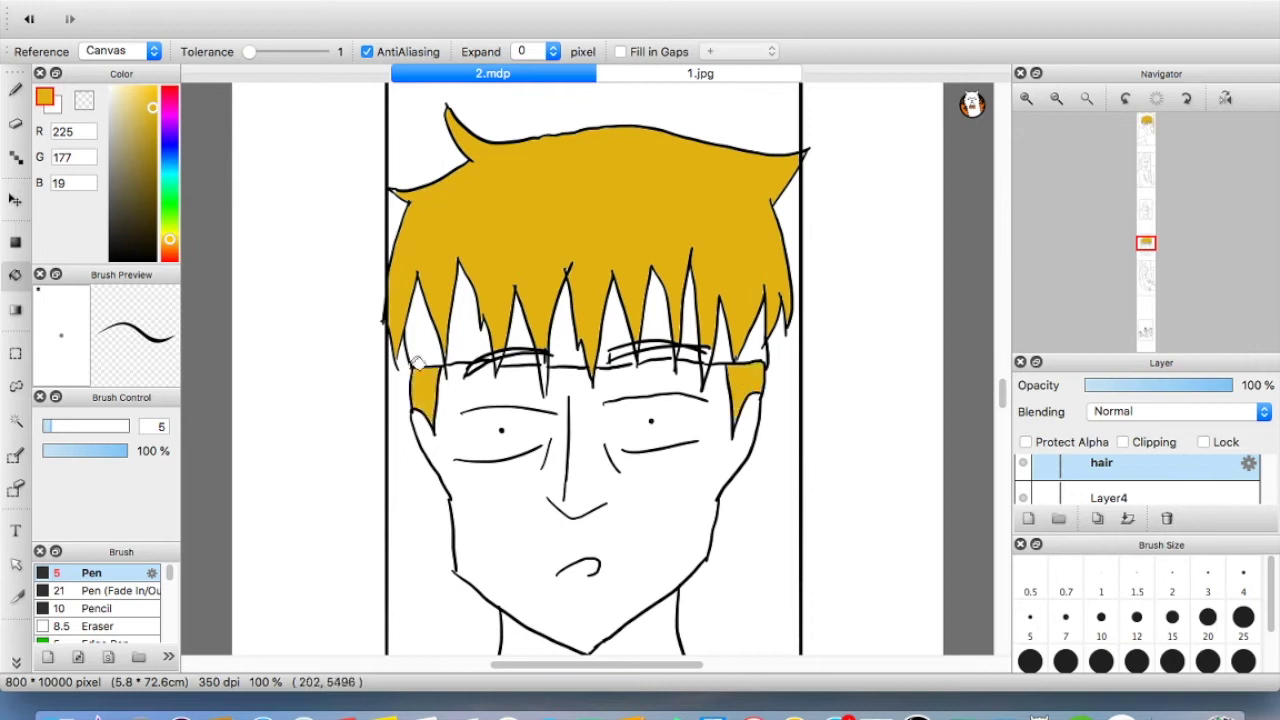
click(15, 90)
click(1027, 73)
drag(522, 342, 523, 390)
drag(420, 354, 480, 334)
mouse_move(630, 336)
mouse_down()
mouse_move(696, 321)
mouse_move(764, 328)
mouse_up()
Fill the small fringe-haired figure's hair golden yellow in the last panel
key(super+minus)
key(super+minus)
mouse_move(1003, 376)
mouse_down()
mouse_move(1002, 526)
mouse_move(1000, 203)
mouse_move(967, 254)
mouse_up()
key(g)
click(710, 457)
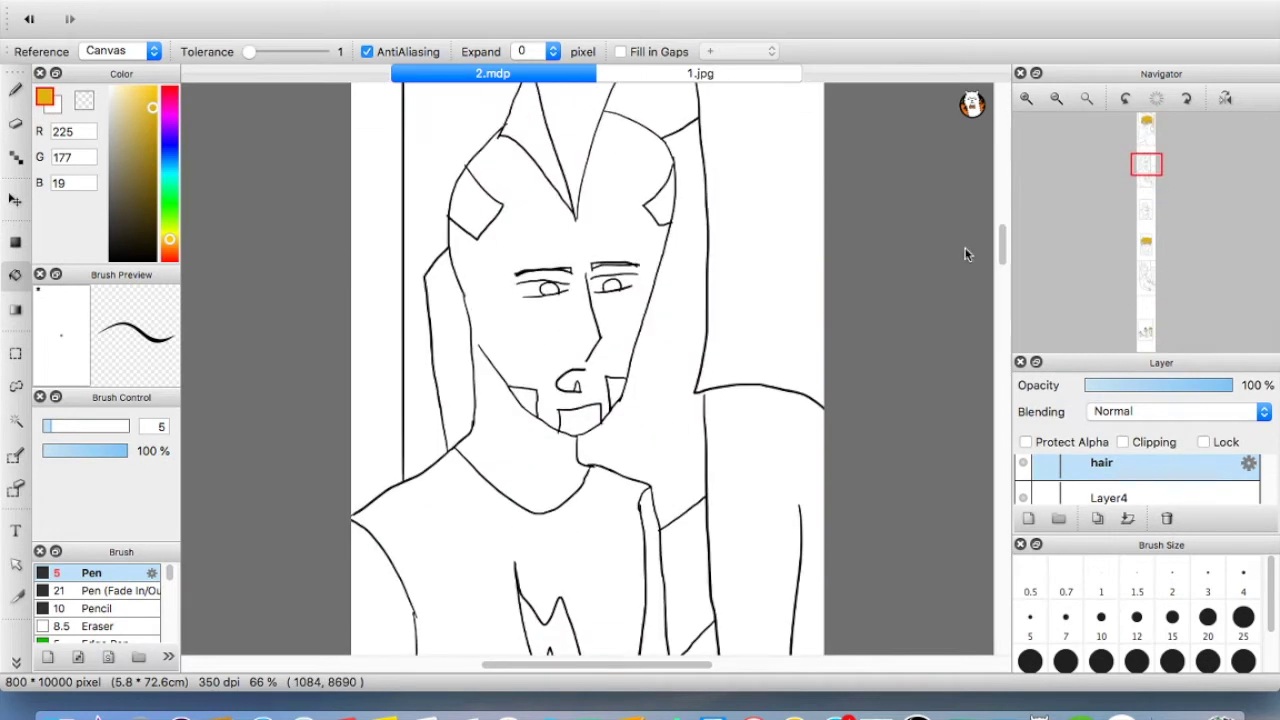
Fill the second panel character's mohawk and side hair patches near-black with RGB 21, 21, 21
click(543, 130)
click(578, 135)
click(111, 247)
click(578, 135)
click(537, 134)
click(474, 207)
click(662, 204)
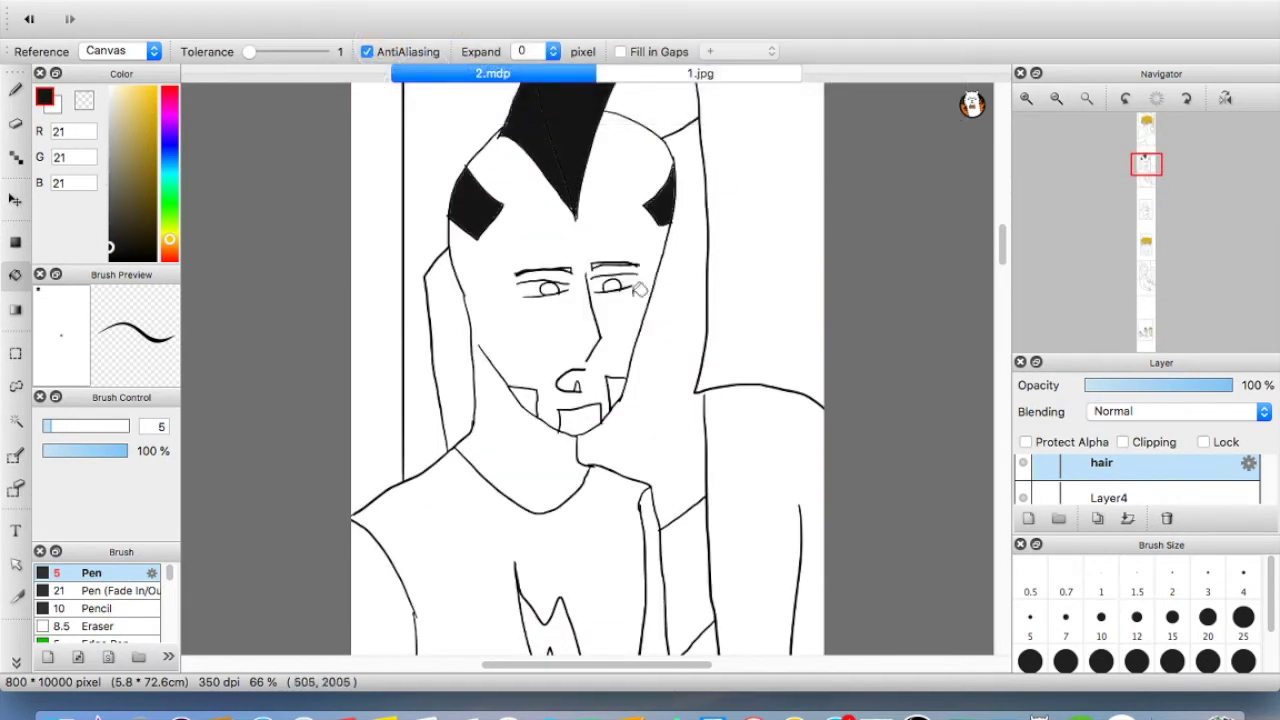
click(568, 226)
Fill the mohawk, side hair patches and beard patches of the fifth panel character near-black
drag(1000, 249, 998, 443)
click(532, 258)
click(490, 312)
click(636, 295)
click(635, 487)
click(580, 482)
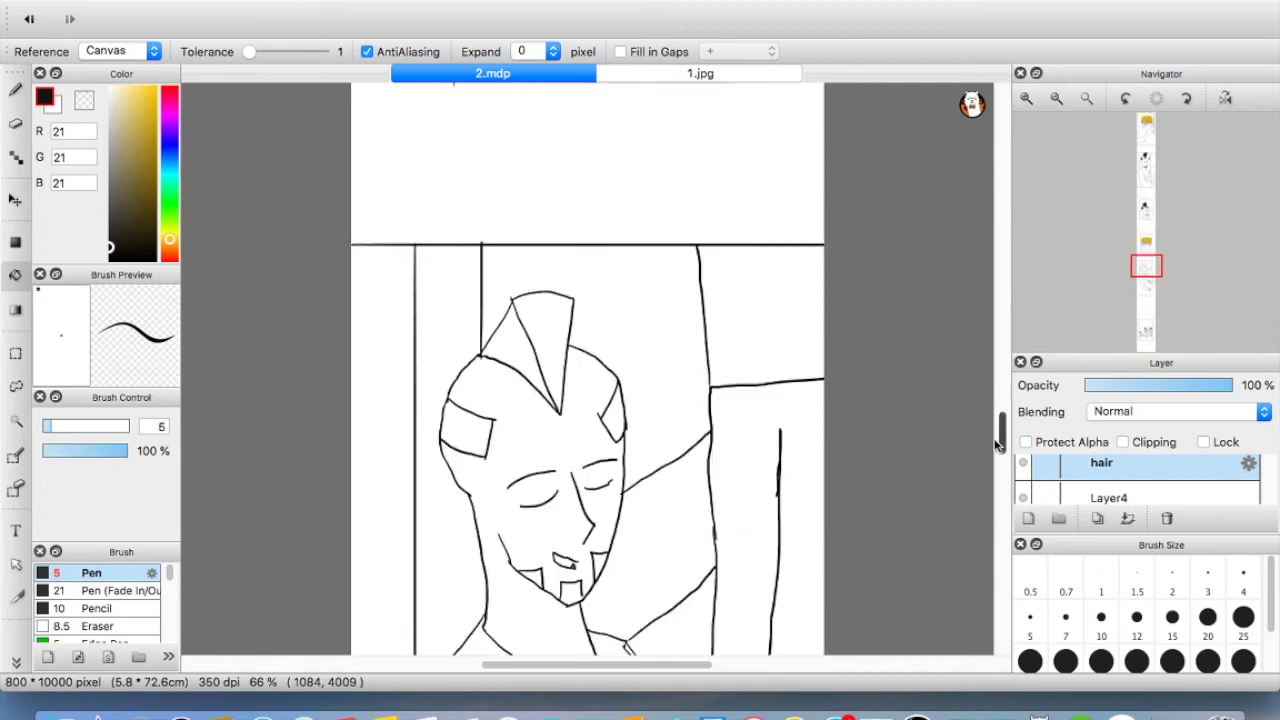
key(super+plus)
drag(978, 299, 1003, 325)
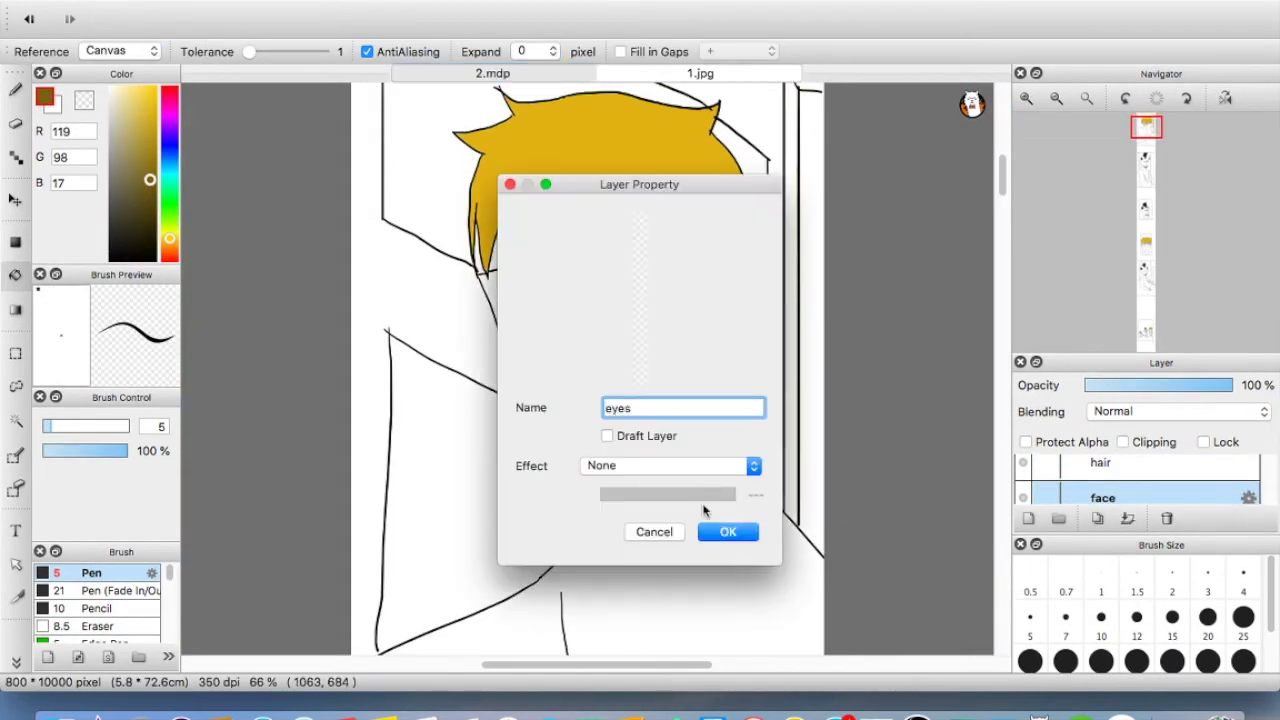
Rename the face layer as eyes and fill the irises olive brown (119, 98, 17) and, for the mohawk character, cyan (18, 190, 236)
click(720, 531)
click(541, 321)
key(super+z)
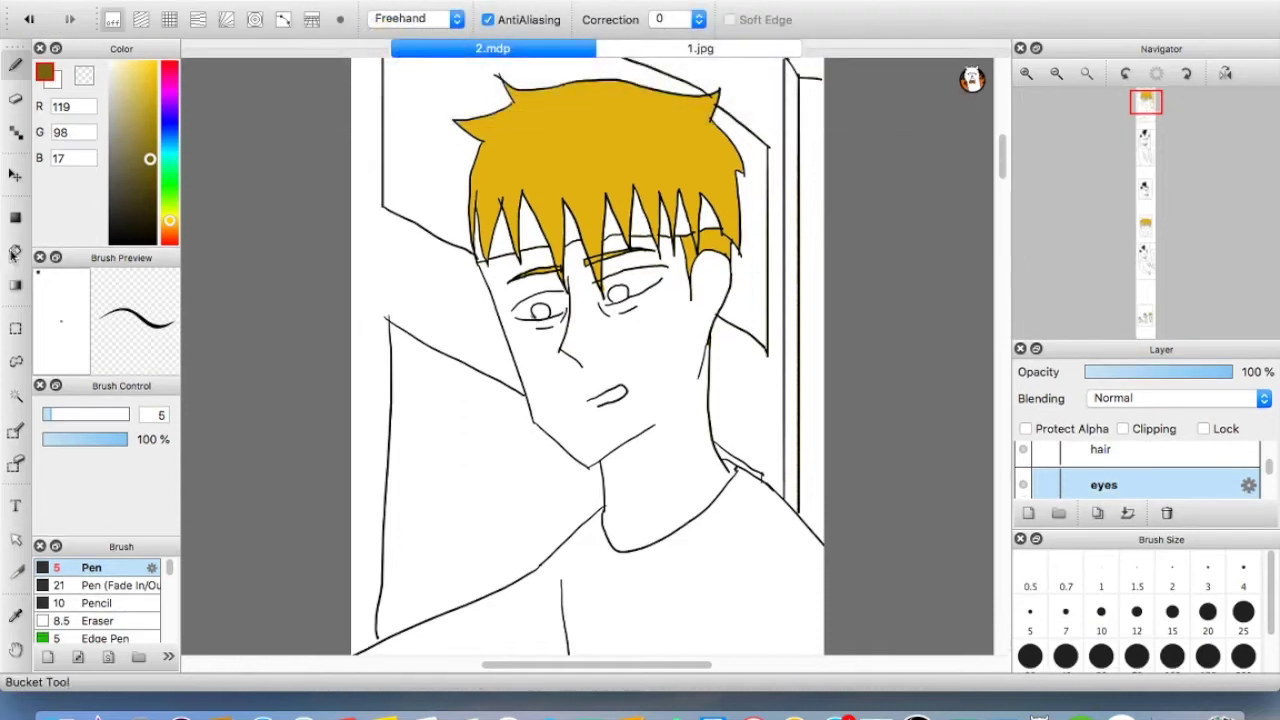
click(13, 255)
drag(1002, 185, 1003, 527)
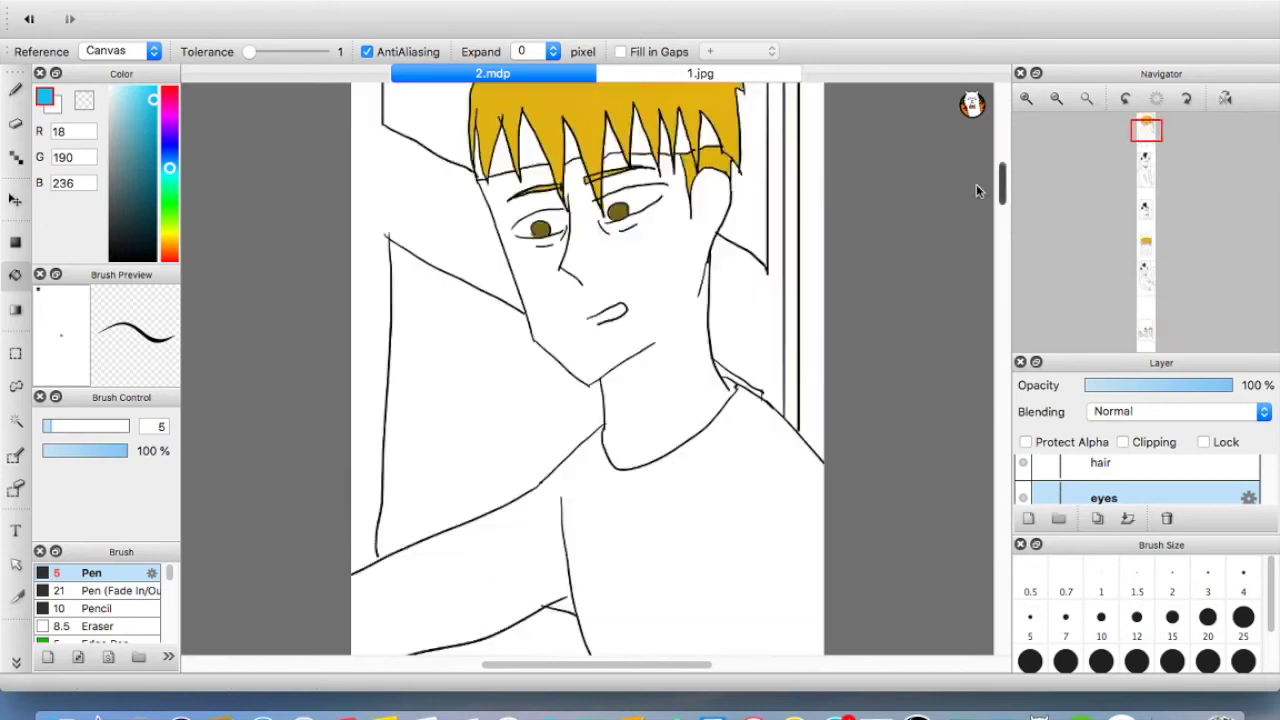
mouse_move(976, 184)
mouse_down()
mouse_move(1002, 457)
mouse_move(957, 180)
mouse_up()
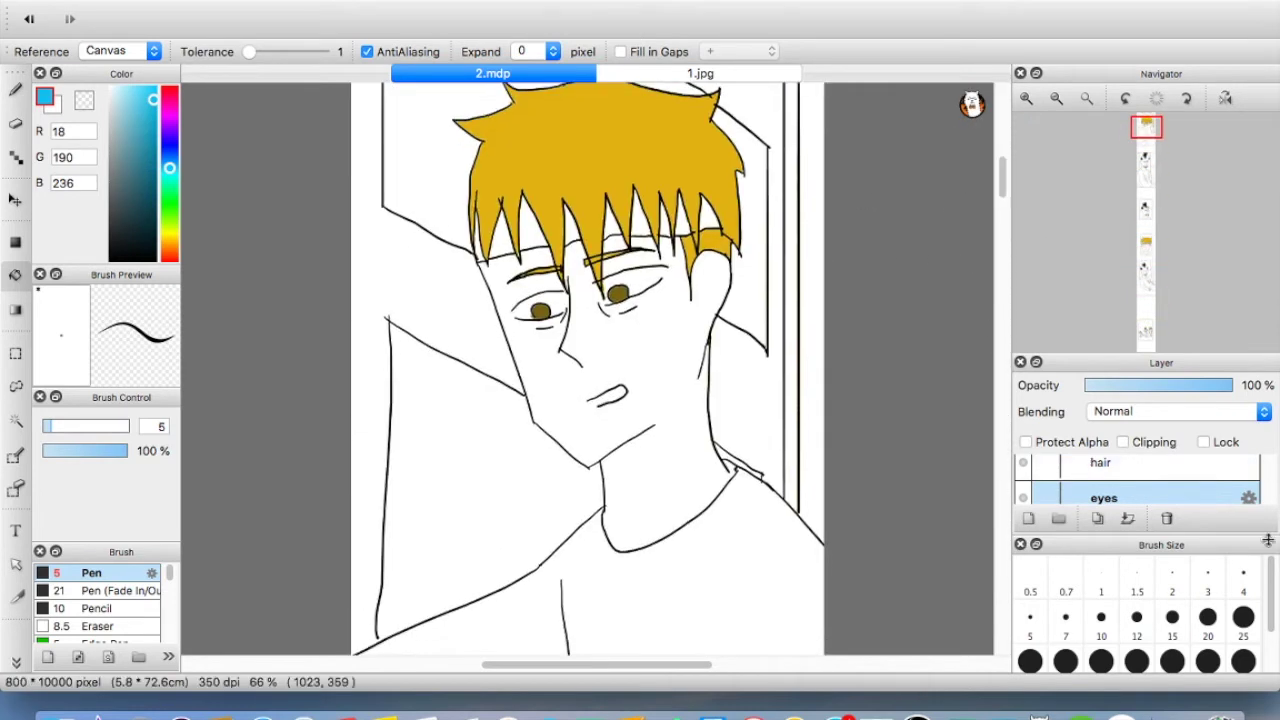
Name the layer below eyes skin and fill the fringe-haired character's face and neck with RGB 246, 229, 175
drag(1177, 371, 1169, 280)
double_click(1110, 453)
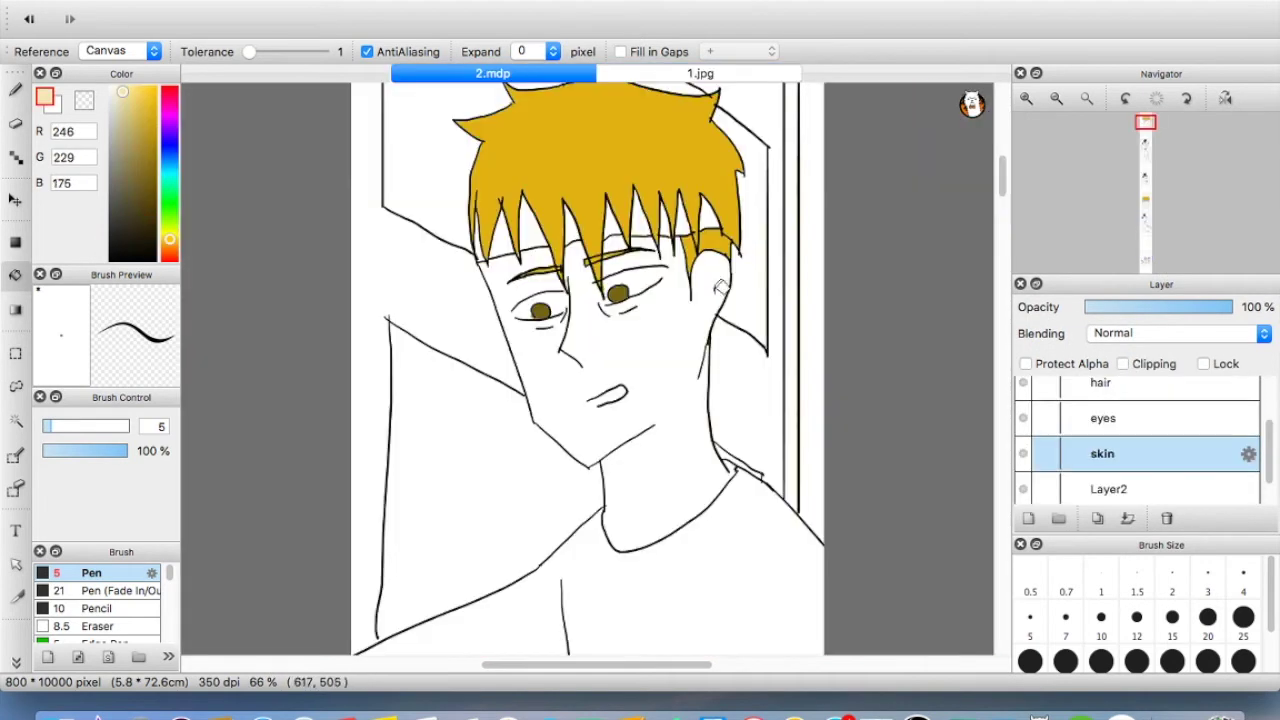
scroll(700, 300, down, 20)
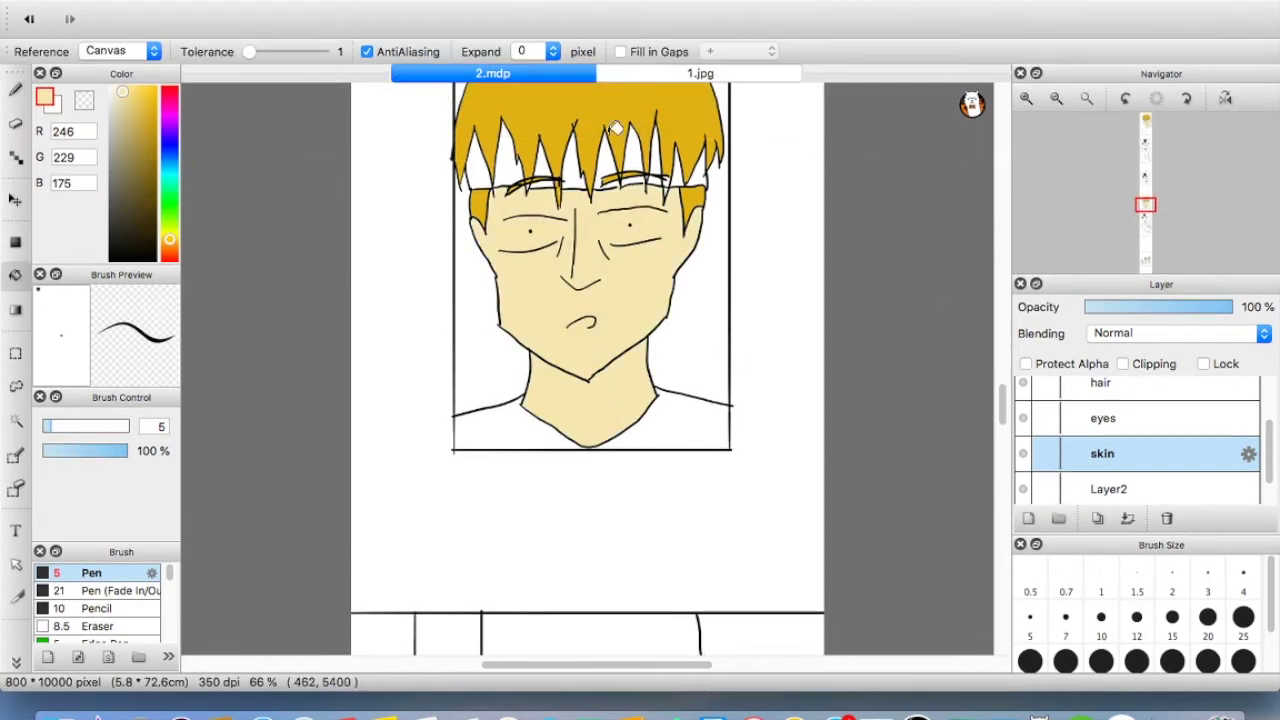
Consult the character colours in 1.jpg and fill the mohawk character's skin blue with RGB 0, 3, 255
click(1070, 385)
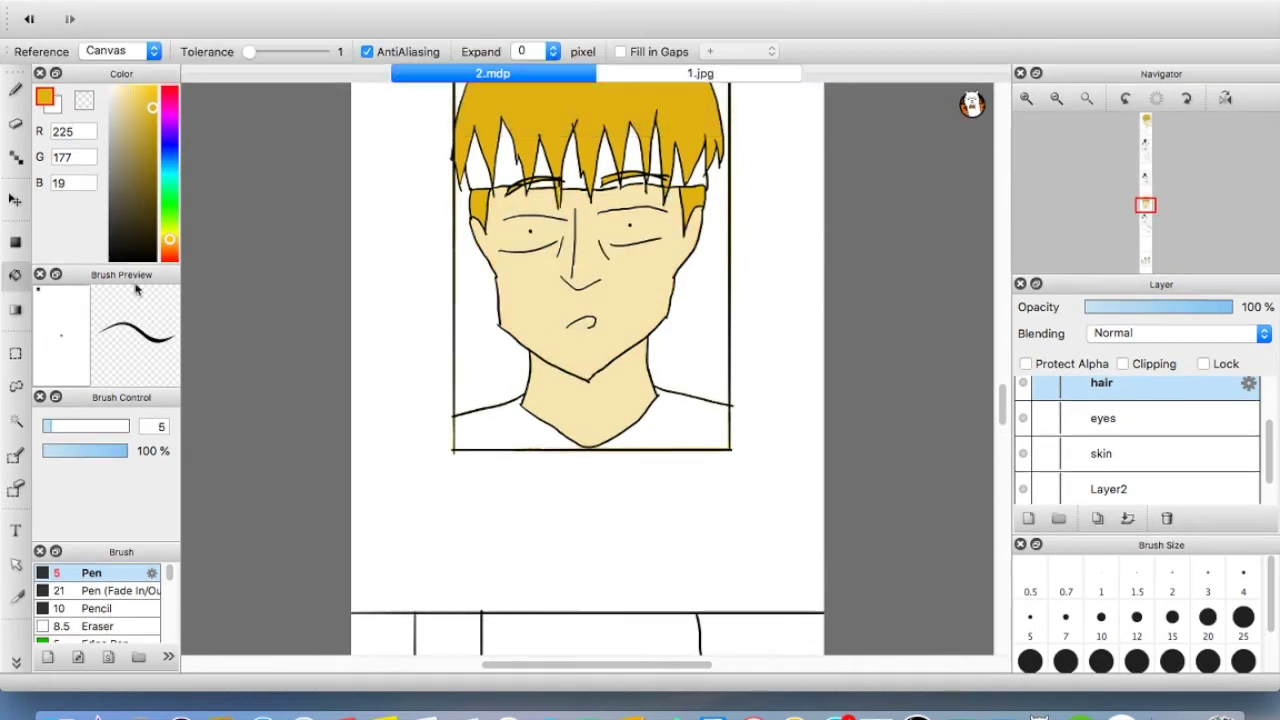
scroll(1003, 422, down, 2)
drag(1003, 423, 940, 248)
click(700, 73)
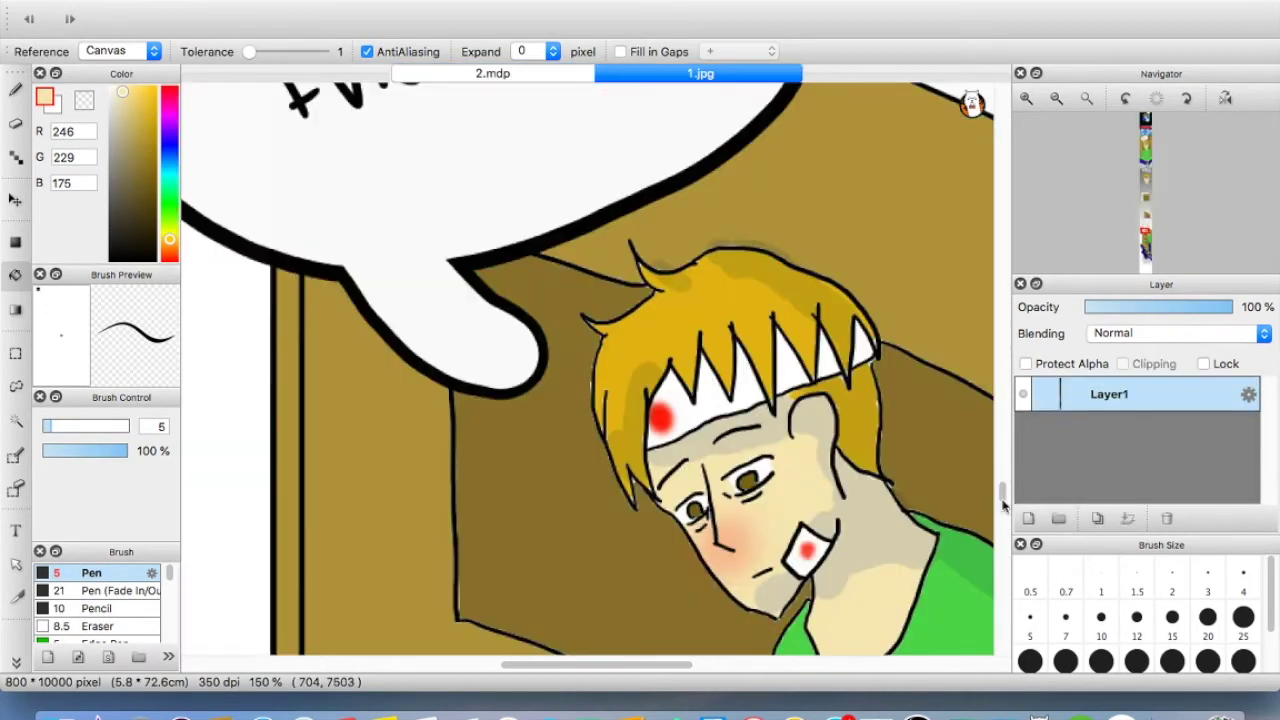
click(524, 76)
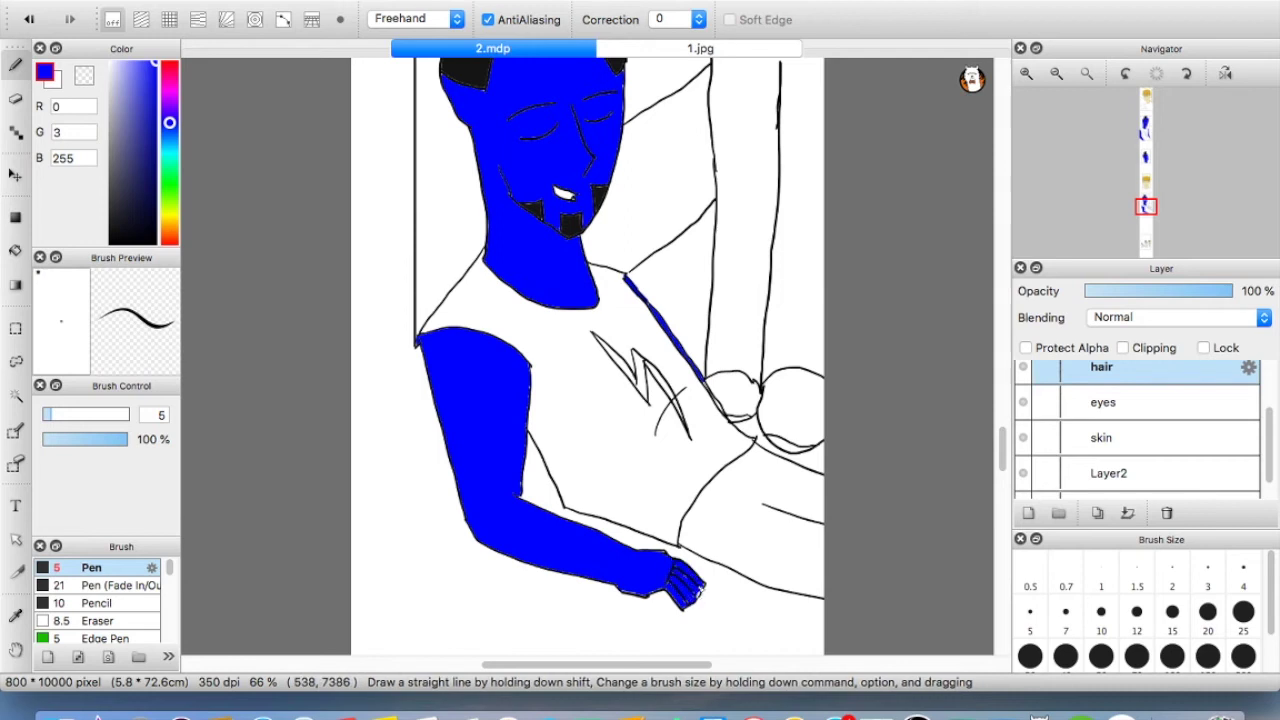
Paint the first panel character's eye whites on the skin layer with a white pen of size 14.8
mouse_move(1001, 453)
mouse_down()
mouse_move(974, 131)
mouse_move(970, 150)
mouse_up()
click(111, 63)
click(1120, 438)
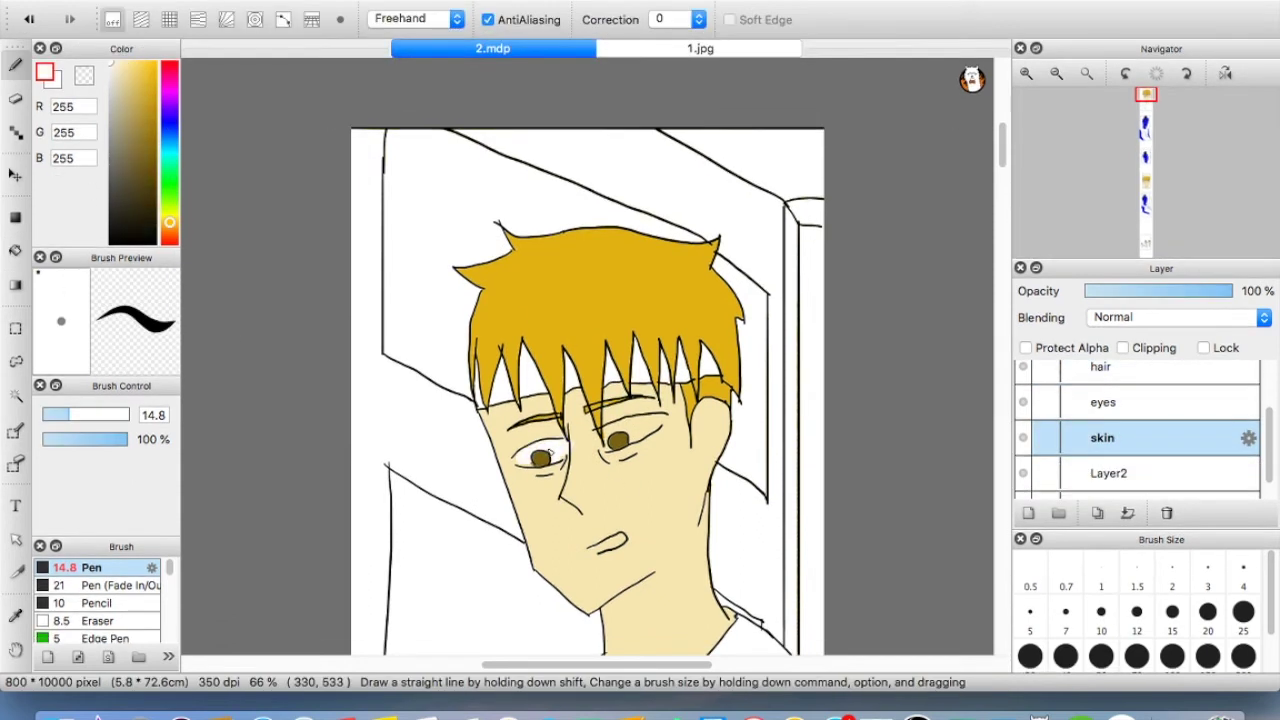
drag(550, 453, 529, 456)
mouse_move(632, 434)
mouse_down()
mouse_move(653, 426)
mouse_move(612, 436)
mouse_up()
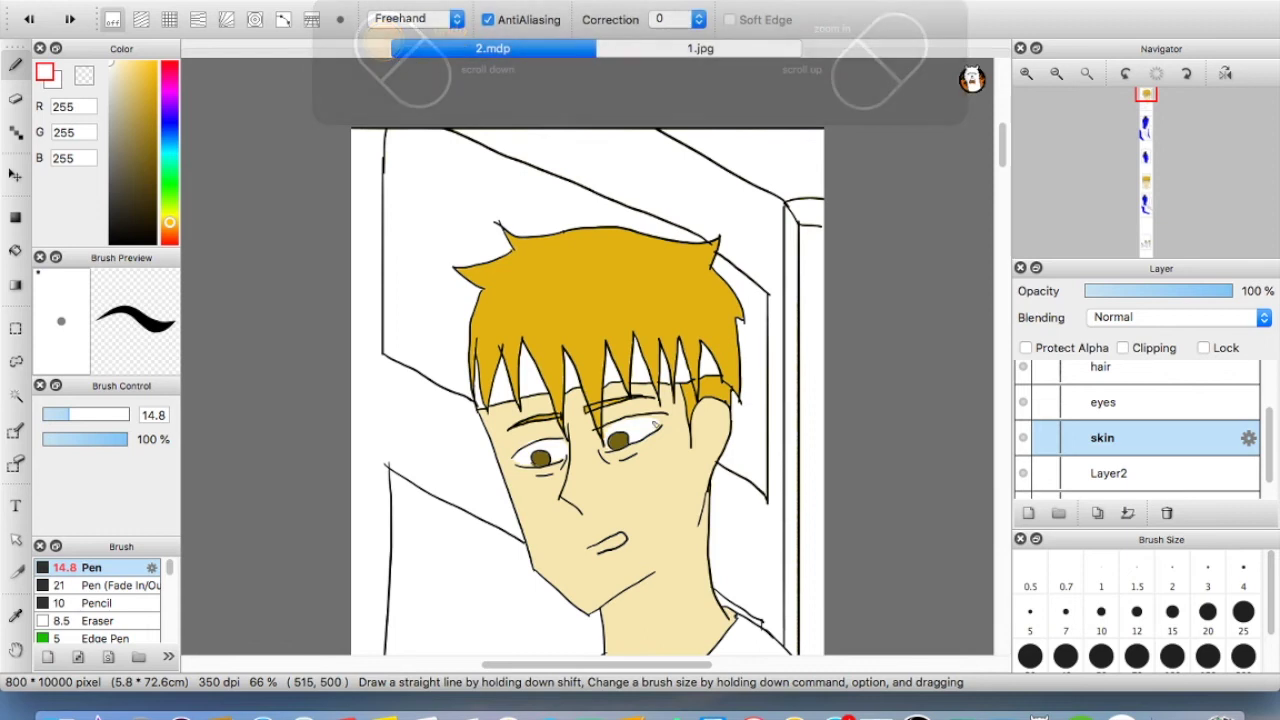
Paint the eye whites of the second panel's mohawk character on the hair layer, undoing the stray strokes
drag(1002, 150, 1002, 231)
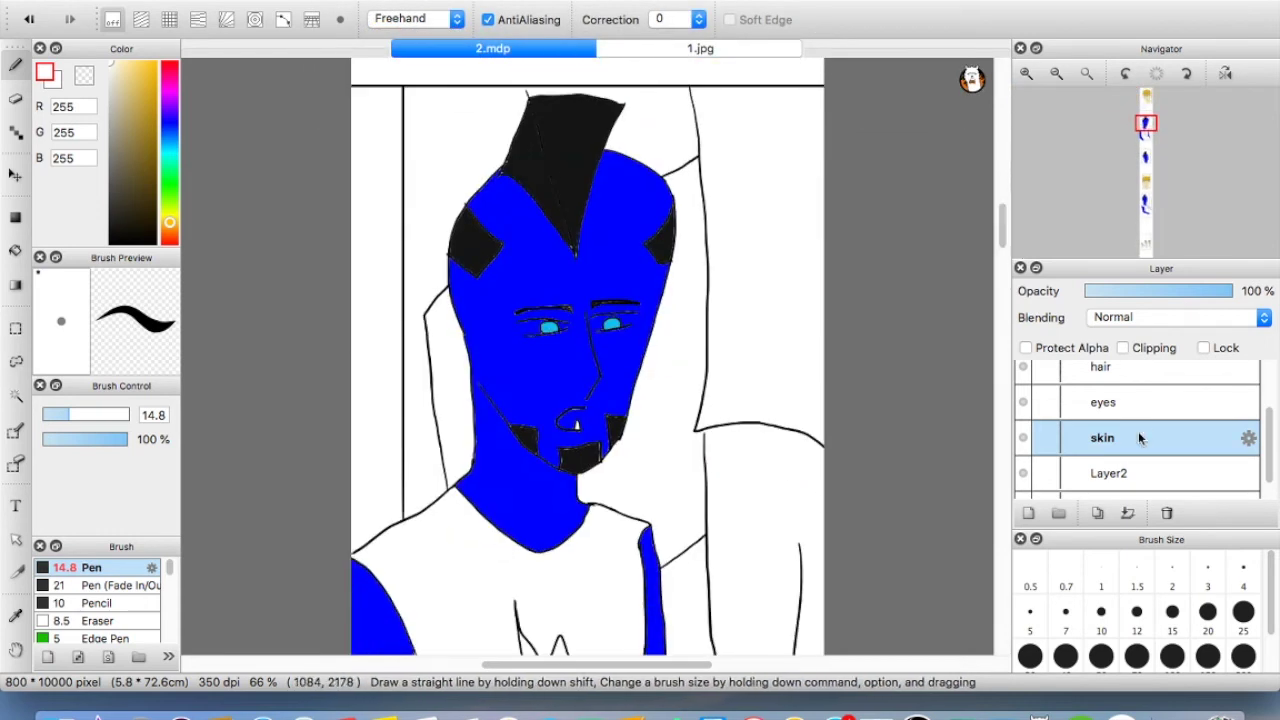
click(1024, 374)
click(1023, 375)
click(1190, 405)
drag(1268, 424, 1267, 409)
click(1190, 411)
drag(529, 326, 540, 330)
key(super+z)
key(super+plus)
key(super+plus)
drag(383, 266, 421, 291)
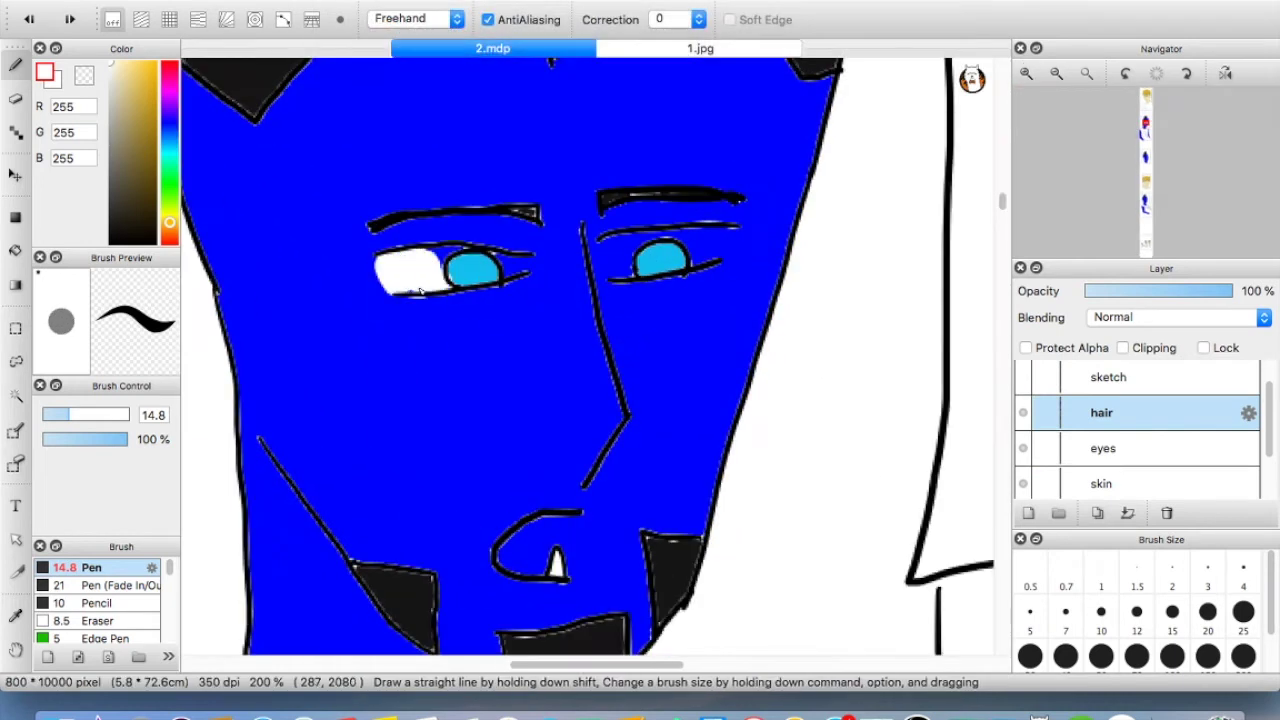
key(super+z)
drag(611, 254, 659, 238)
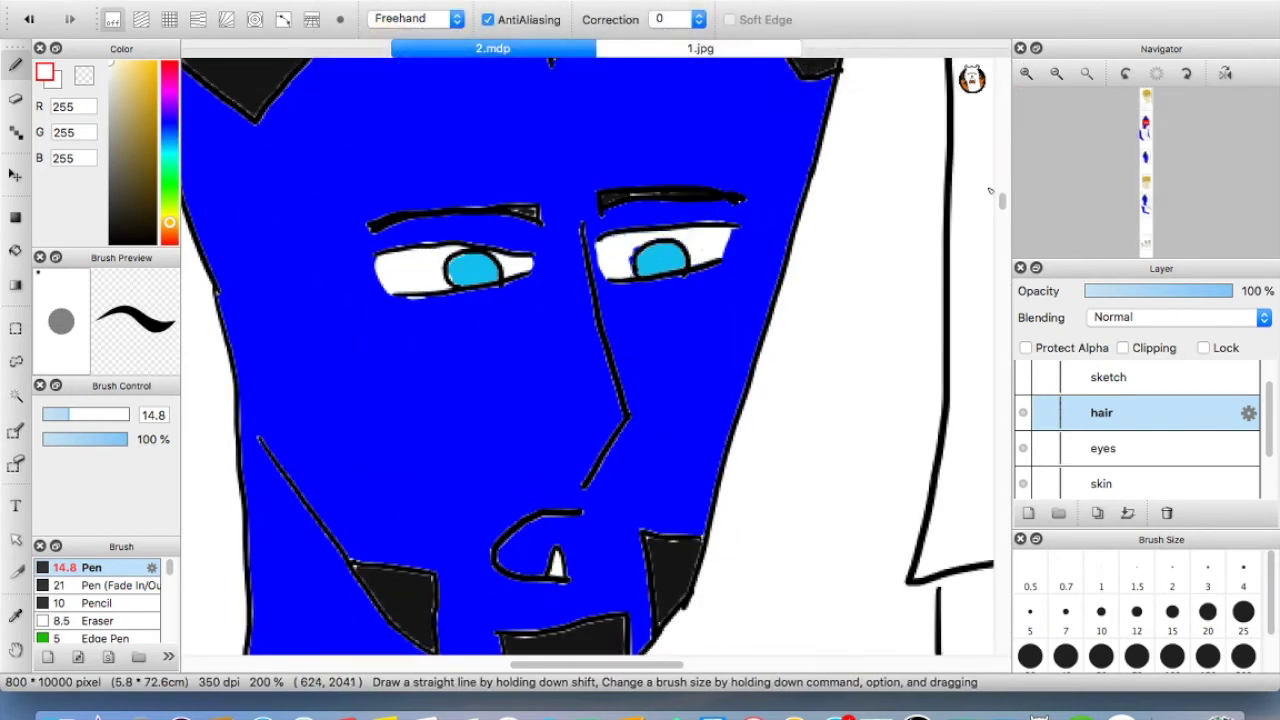
Paint the eye whites of the third and fourth panel characters, using a size 49 pen for the fourth
scroll(990, 190, down, 20)
drag(556, 390, 592, 414)
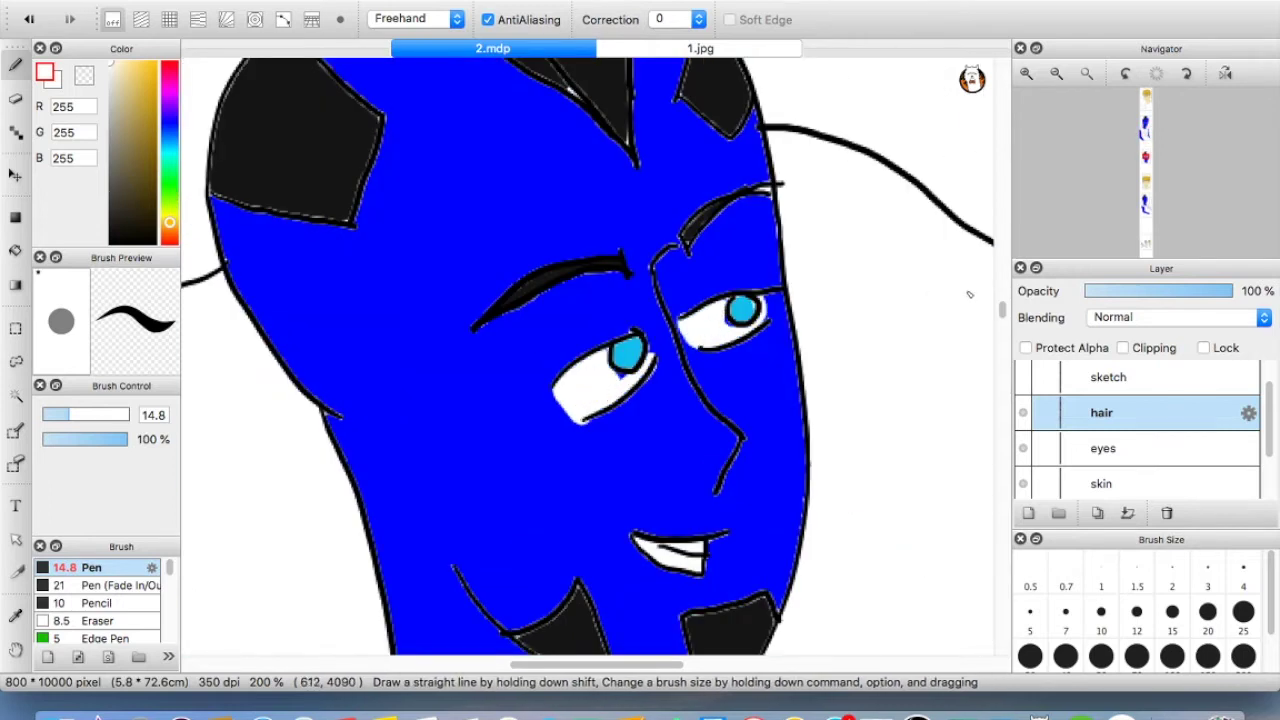
scroll(969, 294, down, 15)
drag(99, 426, 106, 416)
drag(755, 395, 701, 381)
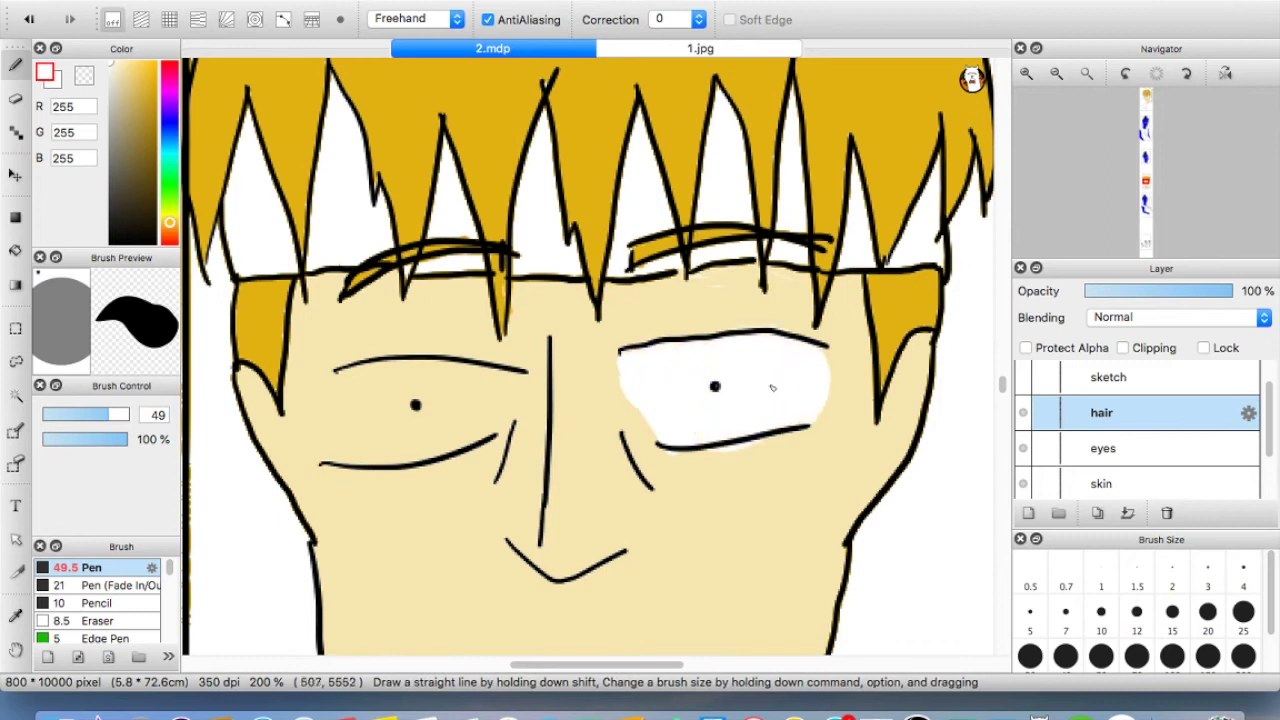
drag(368, 405, 484, 398)
key(super+z)
mouse_move(406, 400)
mouse_down()
mouse_move(347, 424)
mouse_move(457, 417)
mouse_up()
Fill the heads and arms of the small mohawk figures in the last panel blue on the skin layer
drag(1003, 387, 1003, 592)
click(1101, 484)
right_click(588, 371)
key(g)
click(541, 377)
drag(597, 669, 541, 669)
click(440, 290)
click(494, 438)
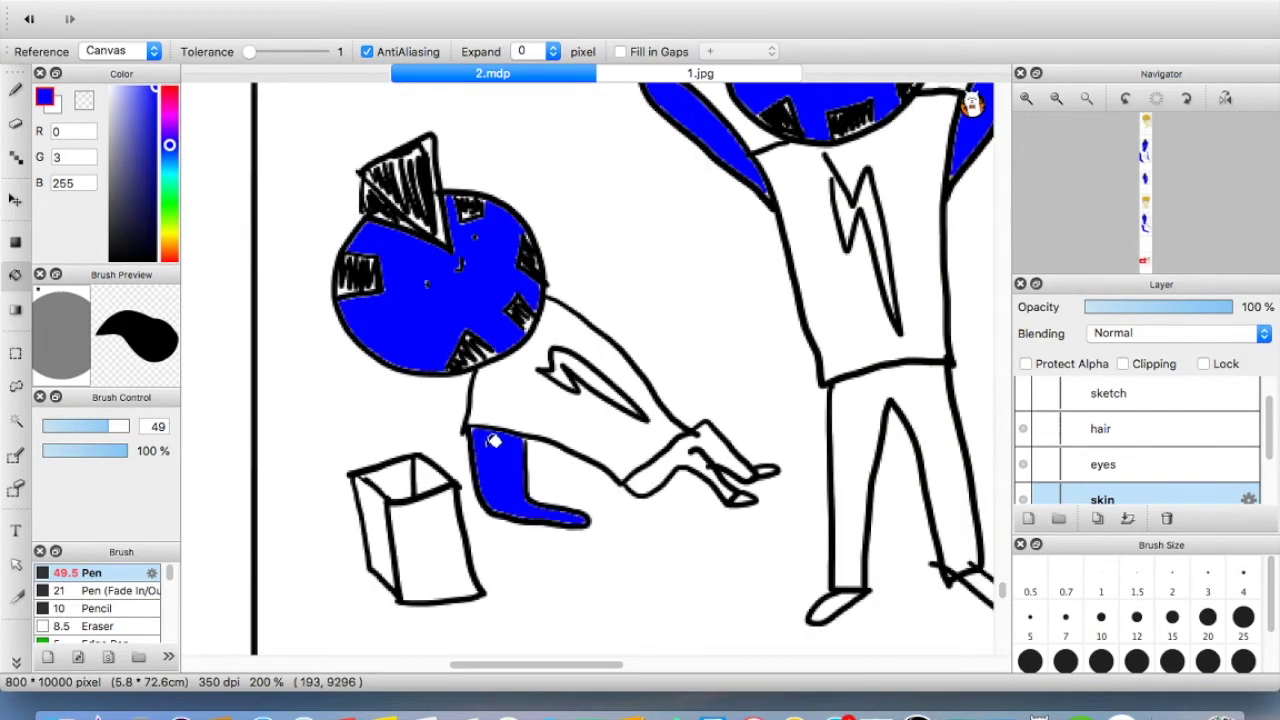
On Layer2, fill the fringe-haired character's sweater across the panels with the green (76, 212, 70) sampled from 1.jpg
click(1087, 98)
click(1026, 98)
click(1026, 98)
drag(1003, 369, 985, 186)
drag(1268, 428, 1268, 476)
click(1245, 458)
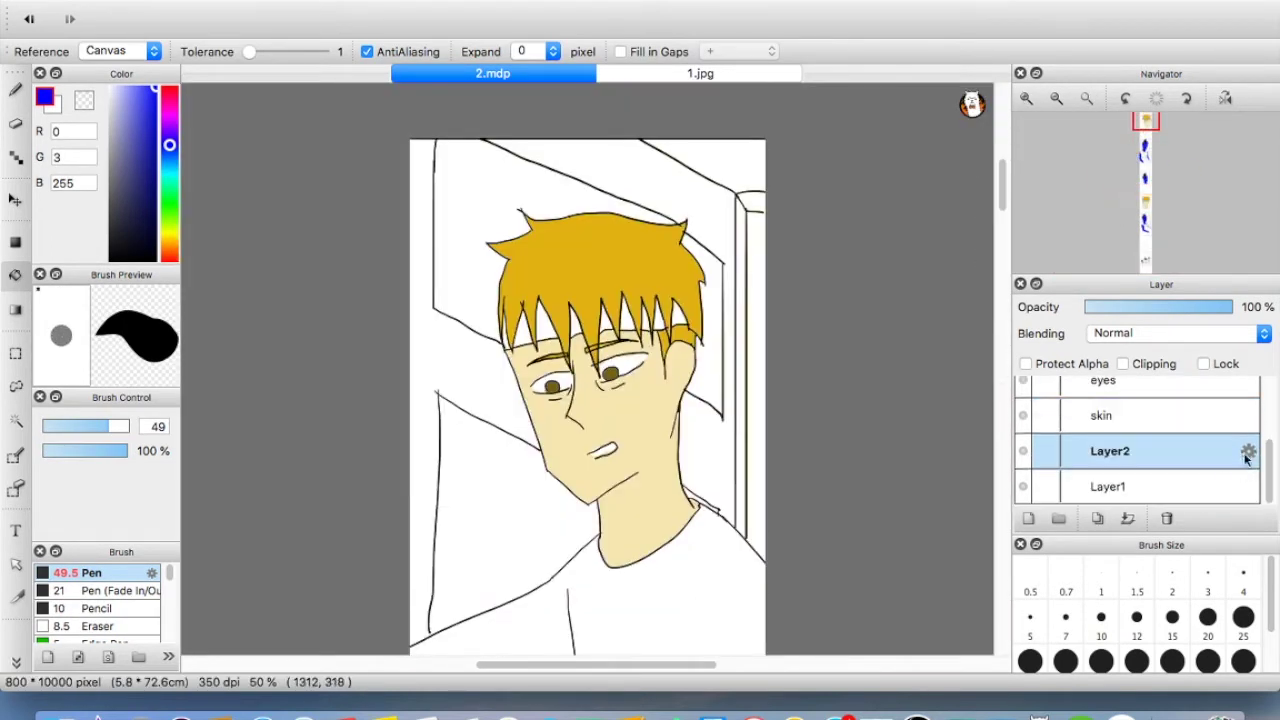
click(670, 76)
click(1056, 98)
click(1056, 98)
drag(1002, 555, 1003, 251)
right_click(690, 455)
click(497, 73)
click(723, 347)
click(725, 330)
drag(1003, 244, 1000, 538)
click(643, 318)
Sample the trousers' navy (33, 35, 138) from 1.jpg, try filling the second panel's trousers and undo that fill
click(672, 74)
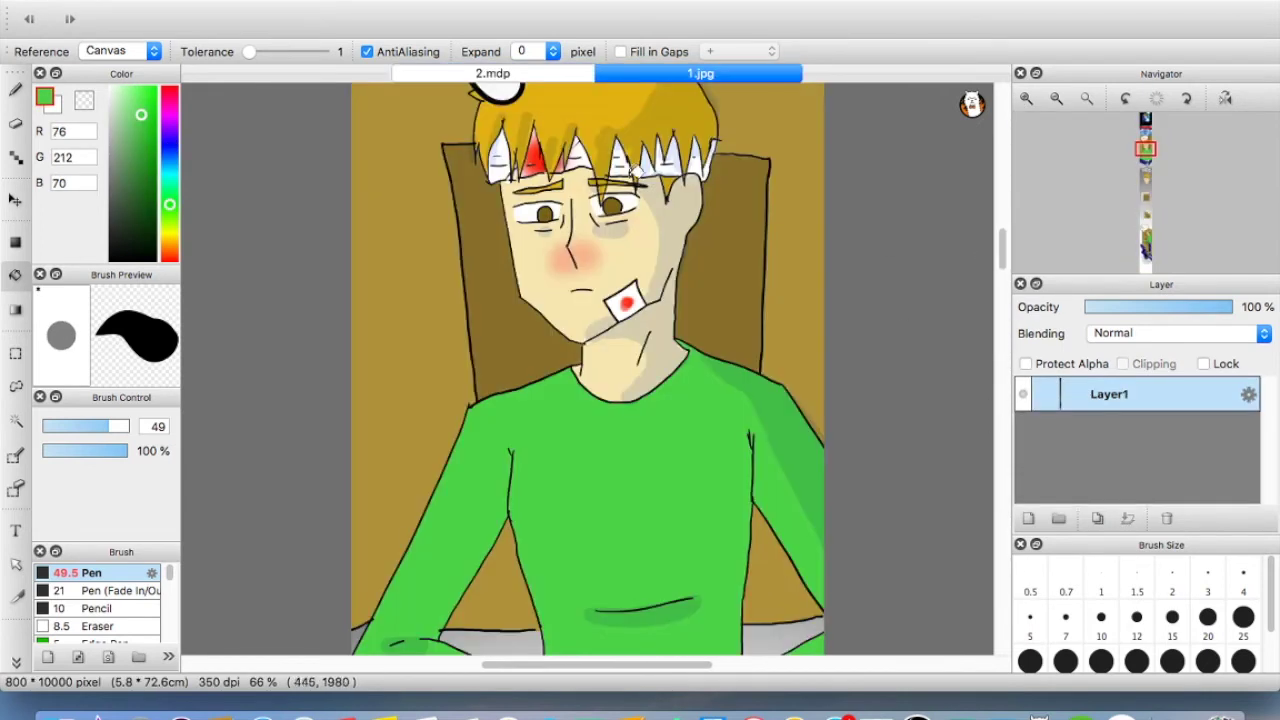
drag(1001, 248, 1001, 304)
right_click(617, 120)
click(500, 73)
drag(1001, 538, 1000, 272)
click(712, 271)
key(super+z)
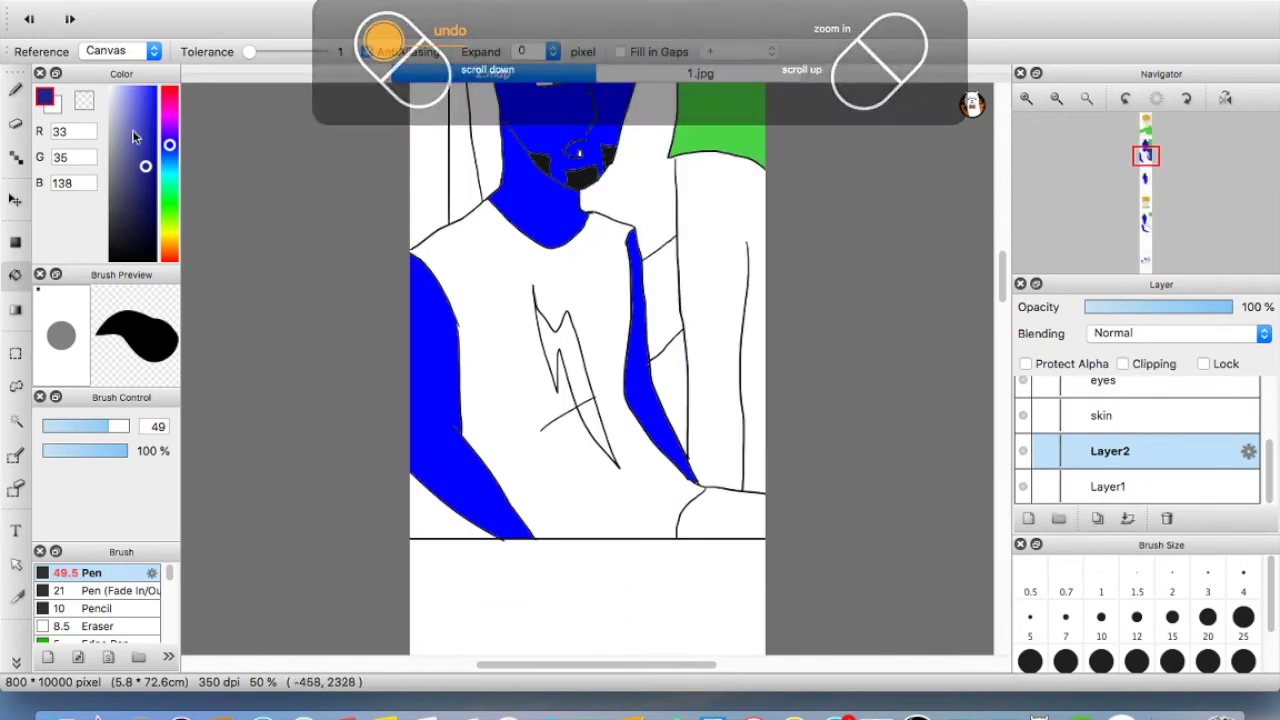
Close the trouser outline gaps with a size 9.2 pen and fill the fringe-haired character's trousers navy across the panels
click(15, 90)
click(46, 415)
key(g)
scroll(714, 386, down, 20)
key(b)
key(g)
scroll(978, 361, up, 20)
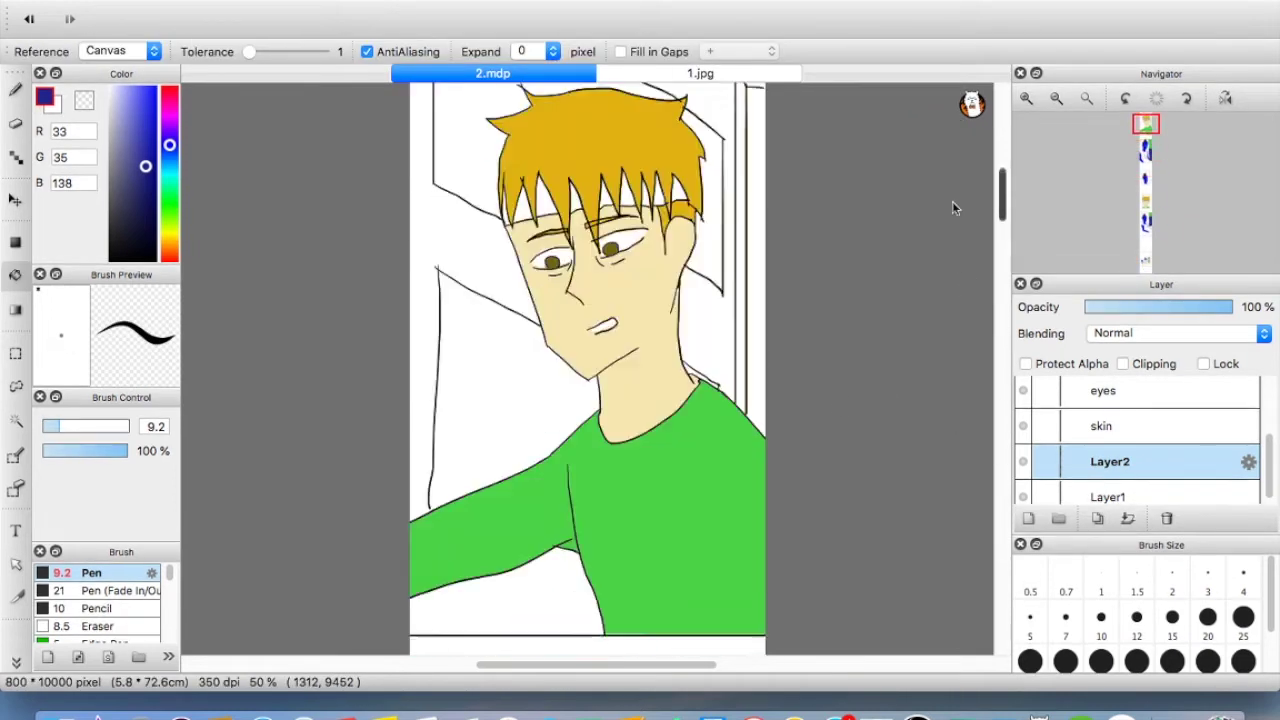
Fill the mohawk character's trousers dark navy with RGB 0, 2, 106, including both small figures in the last panel
scroll(954, 207, down, 10)
scroll(956, 447, down, 20)
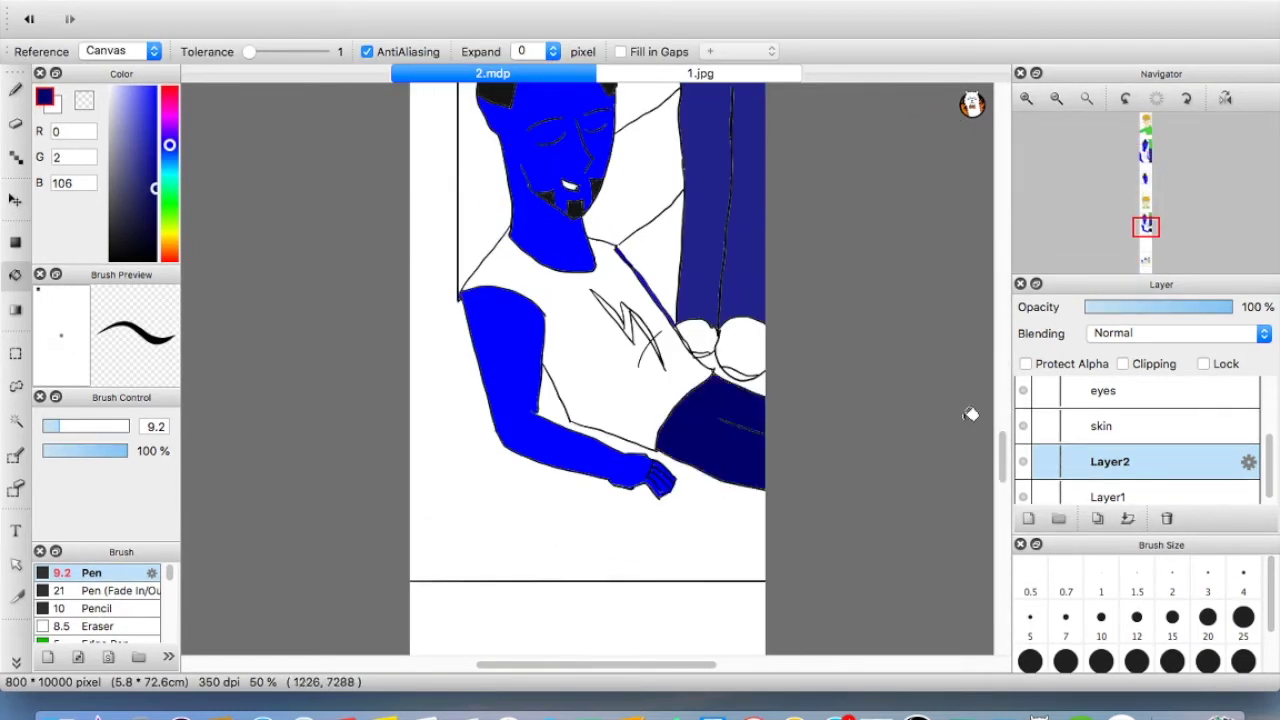
scroll(960, 133, up, 5)
click(442, 412)
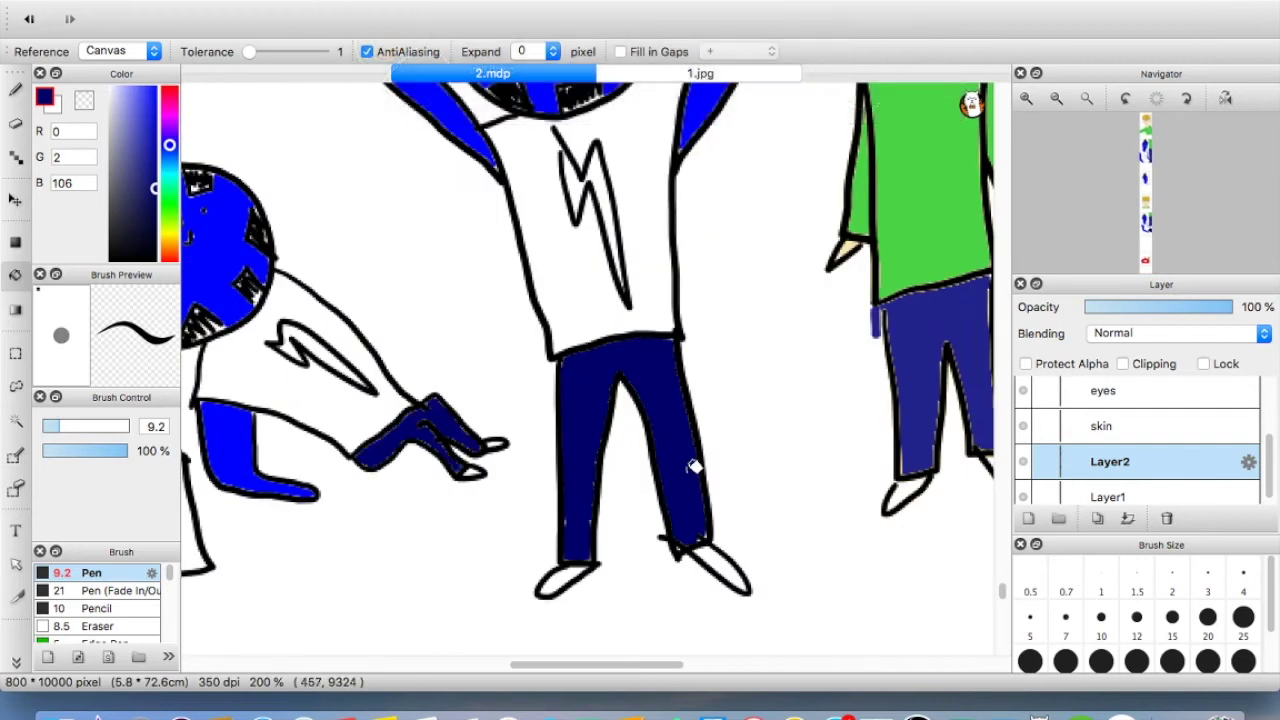
scroll(692, 466, down, 3)
Fill the mohawk character's shirts and the small figures' shoes near-black with RGB 24, 24, 24
drag(1001, 538, 965, 208)
scroll(600, 200, down, 5)
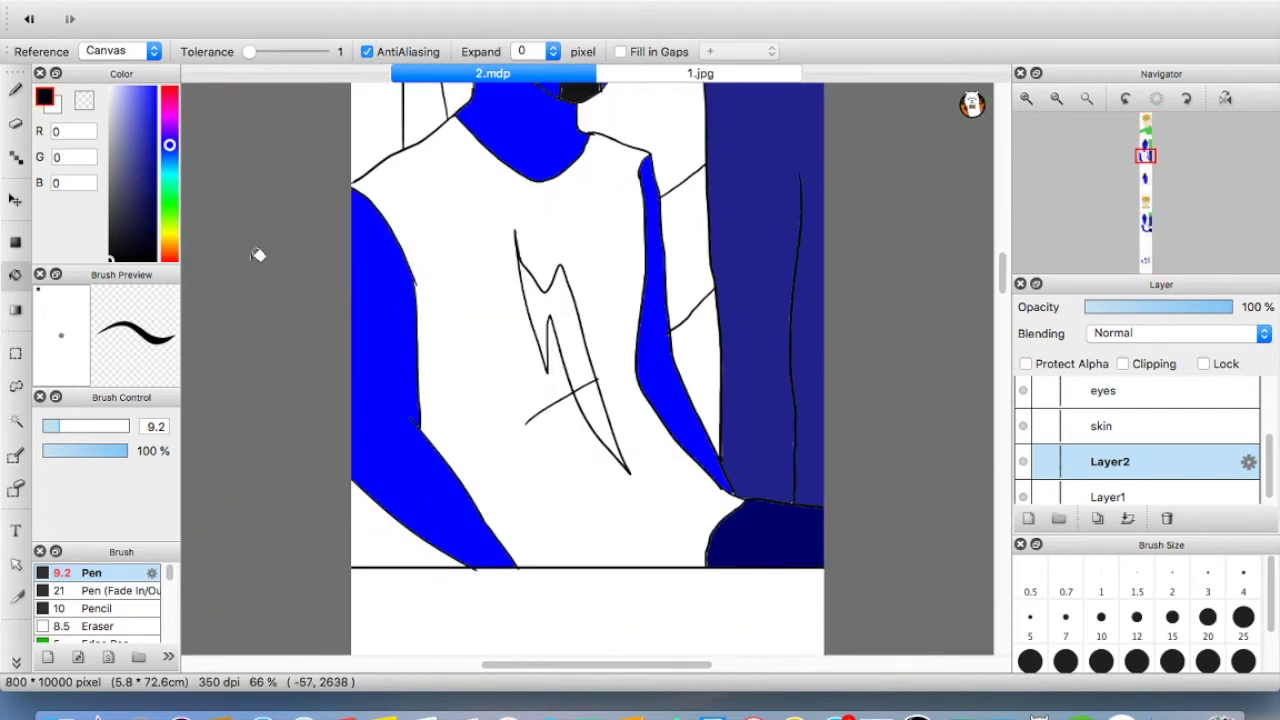
click(614, 509)
scroll(763, 354, down, 20)
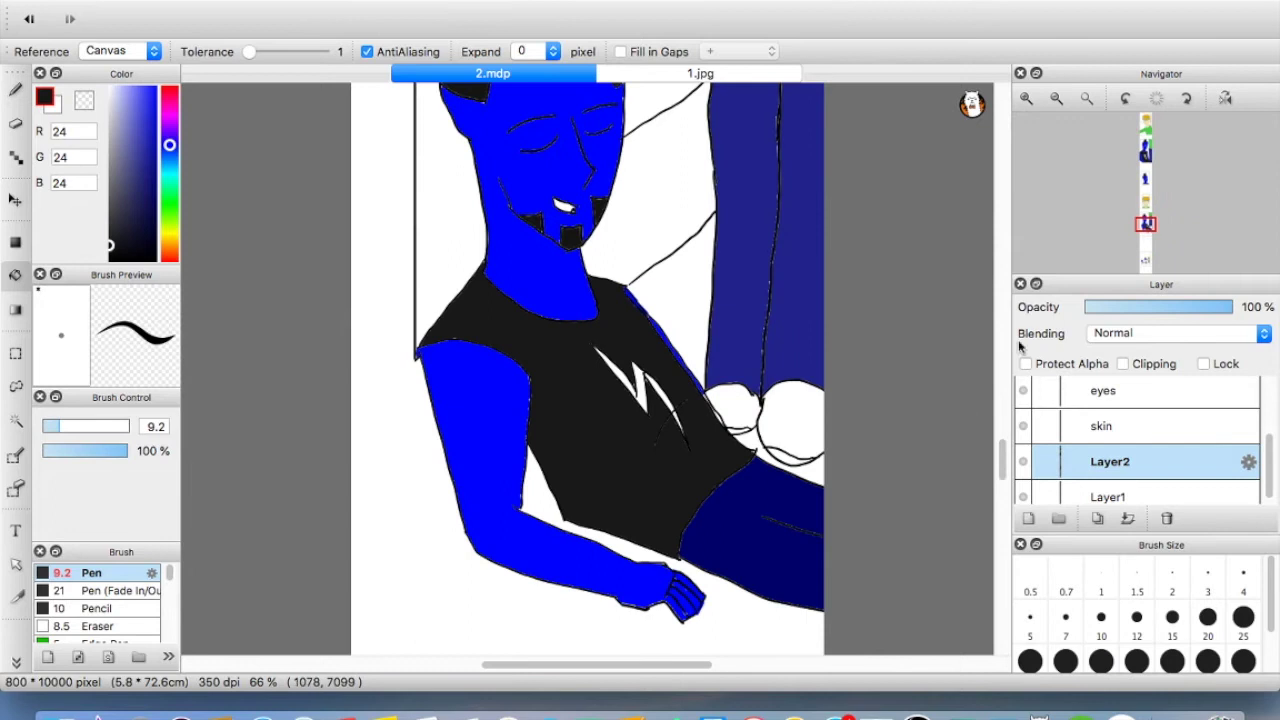
drag(1002, 452, 996, 541)
click(576, 408)
click(484, 462)
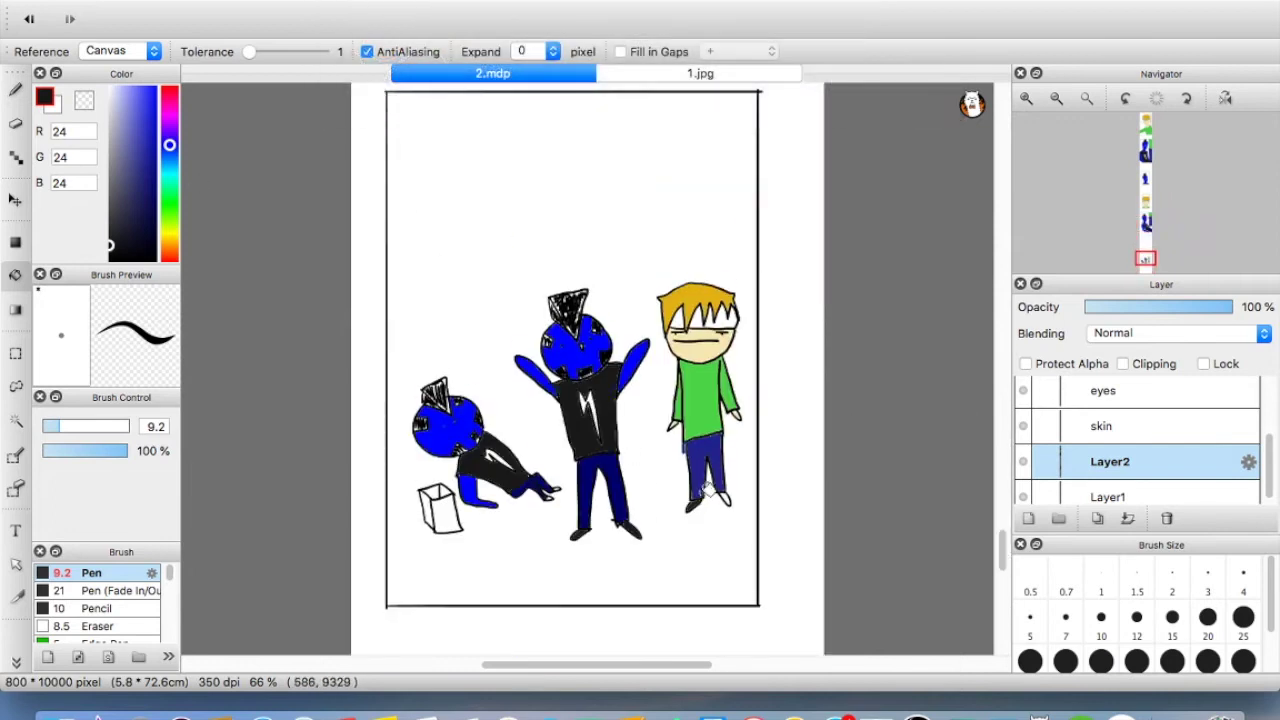
Rename Layer1 as background and fill the first panel's door and its recessed panels in two browns
scroll(500, 380, up, 10)
drag(1001, 452, 930, 163)
click(1108, 497)
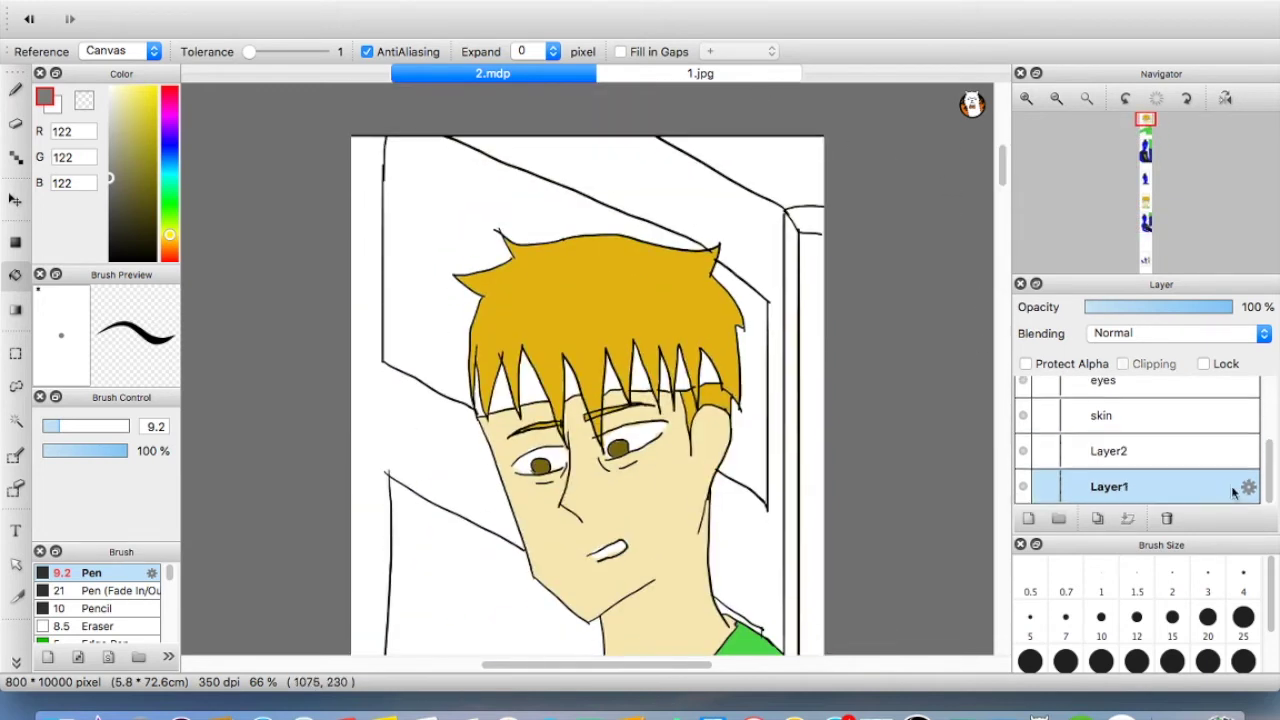
click(1248, 486)
text(background)
key(Return)
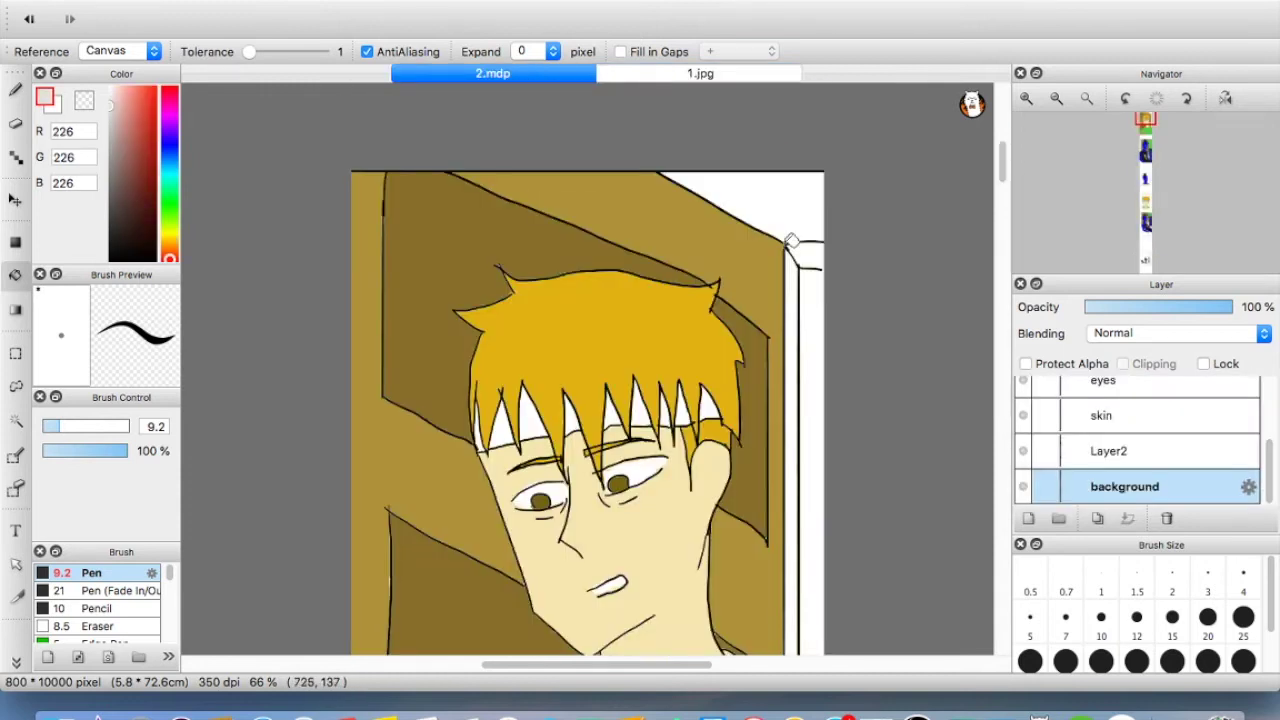
Fill the remaining background areas in the lower panels, using light grey (226, 226, 226) behind the fourth panel character
drag(1001, 165, 1000, 325)
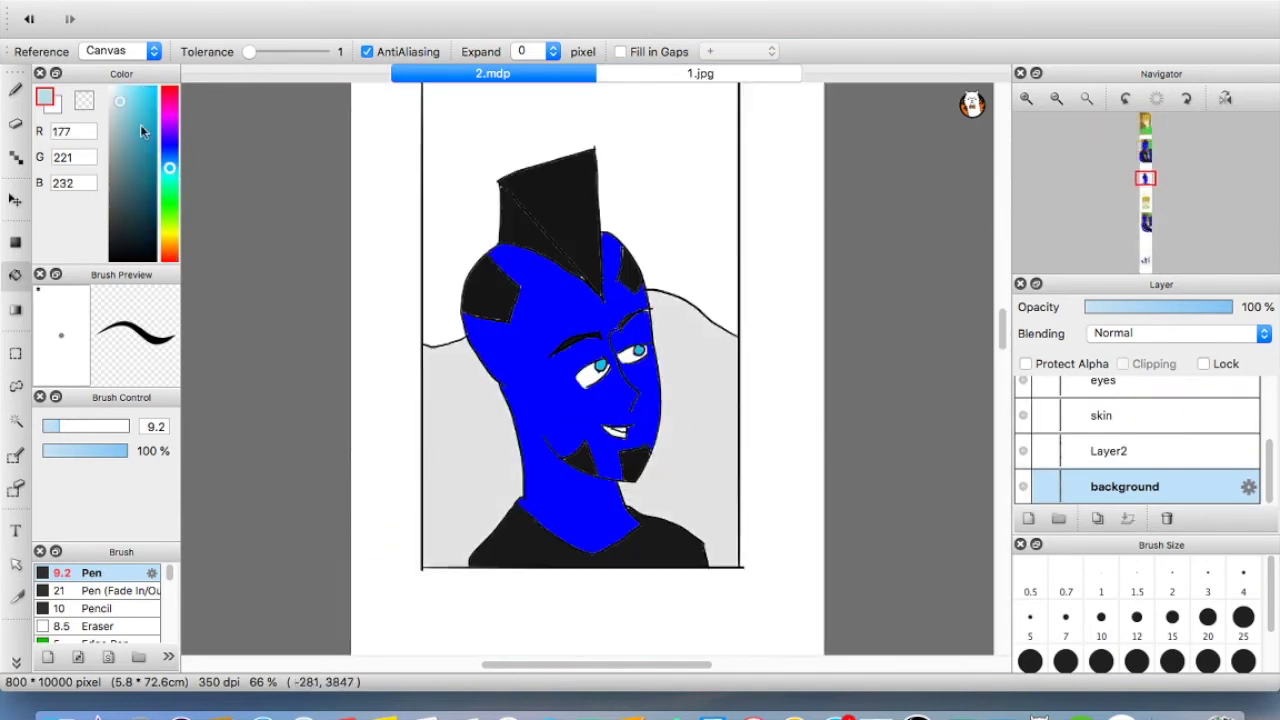
scroll(700, 543, up, 3)
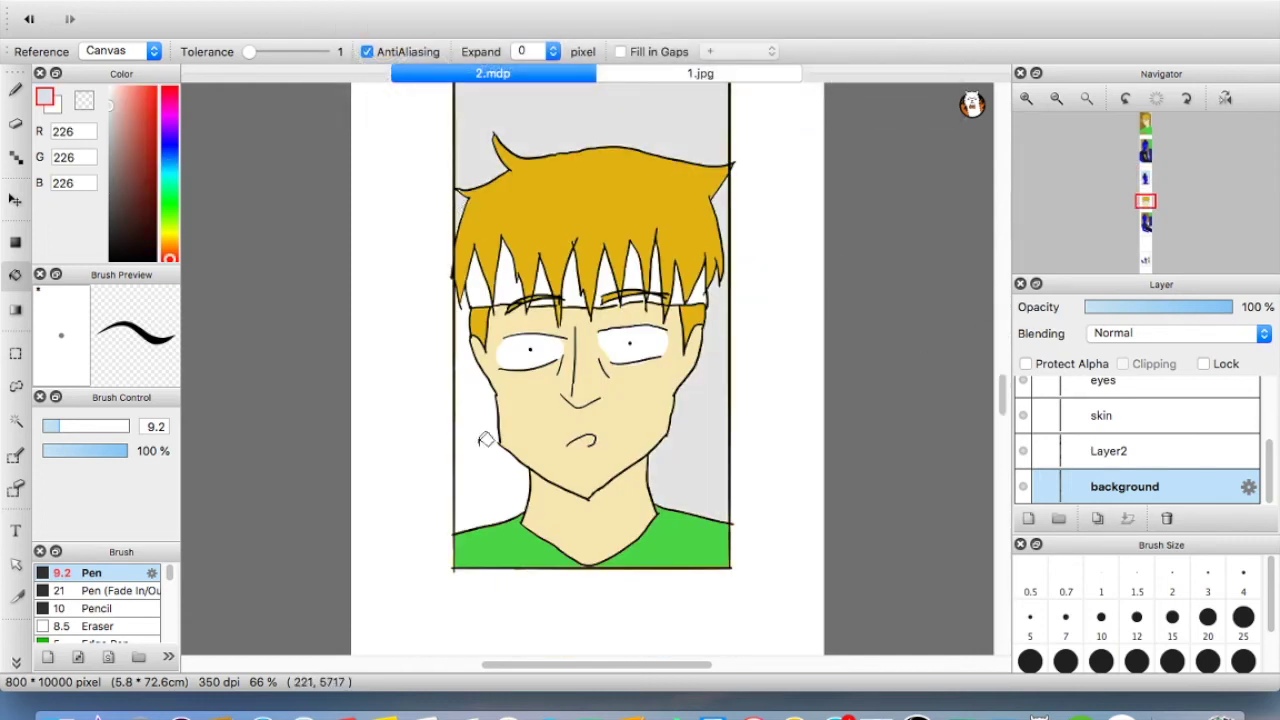
click(484, 441)
drag(1004, 390, 1004, 569)
click(683, 451)
click(409, 586)
click(645, 340)
Sample the snack box's brown from 1.jpg and use it on the box in 2.mdp
click(700, 74)
drag(1001, 478, 1000, 523)
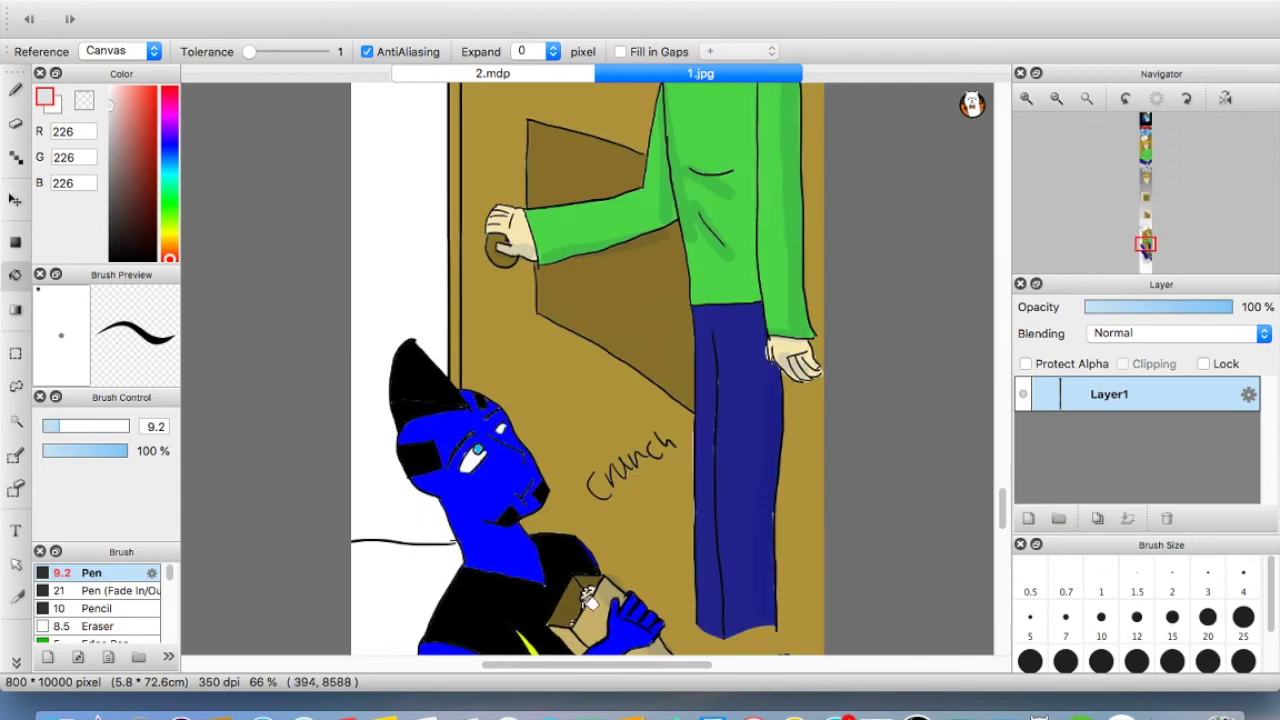
right_click(567, 606)
click(493, 74)
click(1027, 98)
click(1027, 98)
mouse_move(1001, 607)
mouse_down()
mouse_move(1020, 154)
mouse_move(1002, 168)
mouse_move(1003, 390)
mouse_up()
click(304, 640)
right_click(690, 448)
Airbrush soft red stains on the fringe-haired character's white headband in the first and last panels
click(1056, 98)
click(169, 88)
click(156, 88)
scroll(149, 606, down, 3)
click(149, 606)
click(132, 625)
click(106, 427)
click(15, 90)
drag(474, 226, 516, 230)
drag(1003, 384, 1001, 560)
drag(756, 282, 780, 284)
mouse_move(1002, 562)
mouse_down()
mouse_move(976, 117)
mouse_move(1002, 148)
mouse_up()
Draw a square plaster on the fringe-haired character's cheek in the first and last panels with a black size 5 pen on lineart
click(110, 243)
scroll(95, 595, up, 3)
click(95, 567)
scroll(1110, 420, up, 5)
click(1110, 378)
click(1030, 611)
drag(657, 294, 717, 304)
drag(1001, 149, 986, 566)
key(Down)
key(Down)
drag(774, 231, 784, 226)
drag(1000, 564, 984, 157)
Fill the fringe-haired character's cheek plasters white on the hair layer and airbrush red (255, 23, 0) stains on them at size 33
click(15, 250)
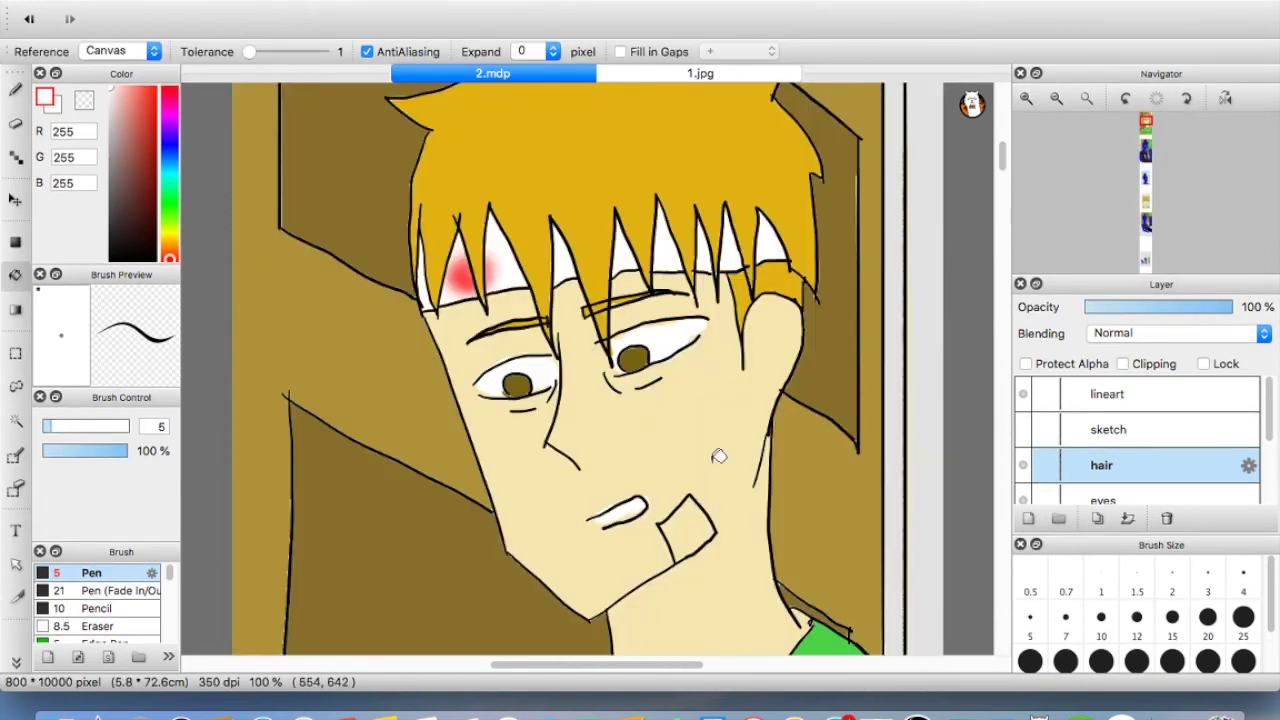
click(16, 88)
drag(60, 440, 95, 440)
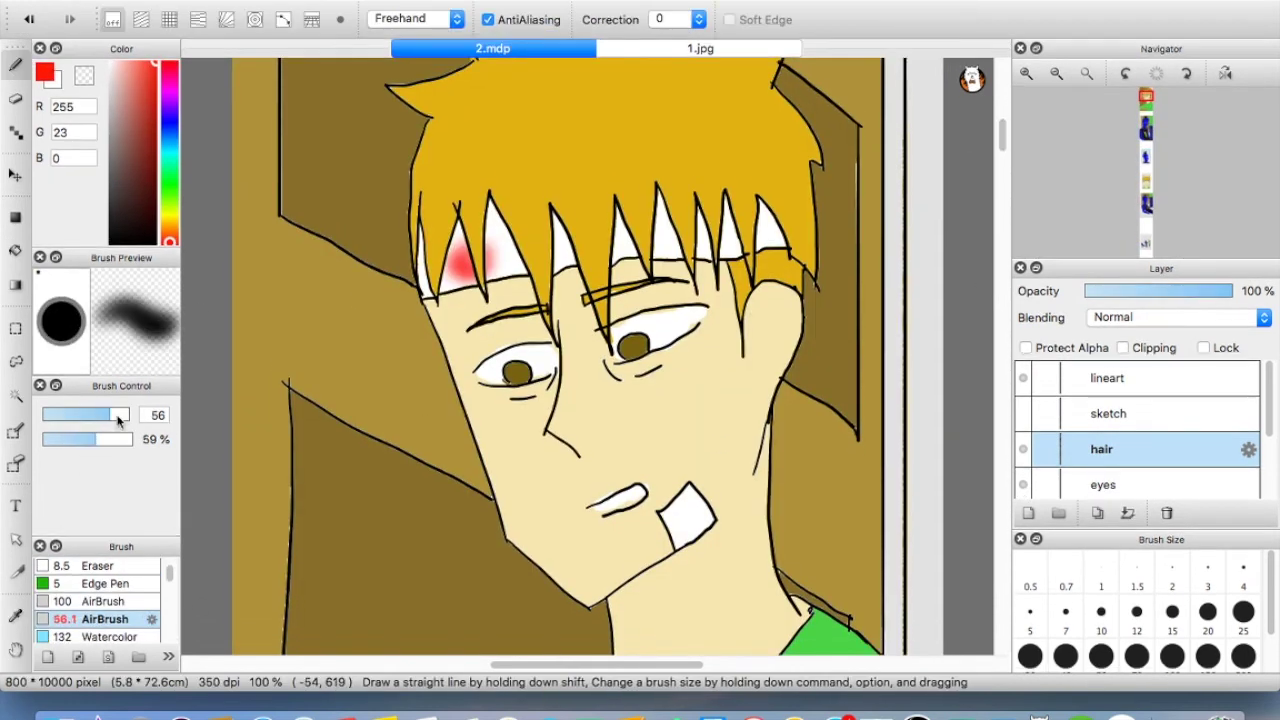
scroll(908, 381, down, 20)
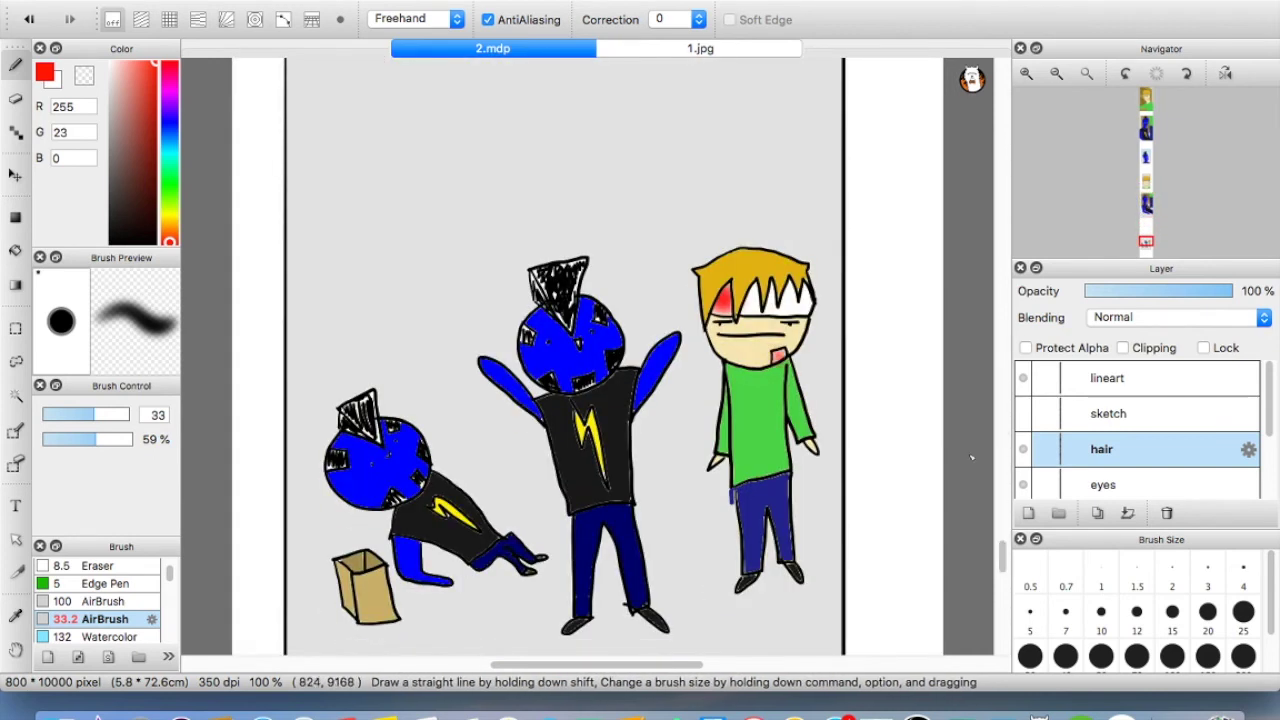
drag(1003, 556, 976, 226)
click(1057, 74)
scroll(976, 231, down, 10)
Centre a radial snap on the fourth panel's face and choose a black pen on the lineart layer
click(1200, 378)
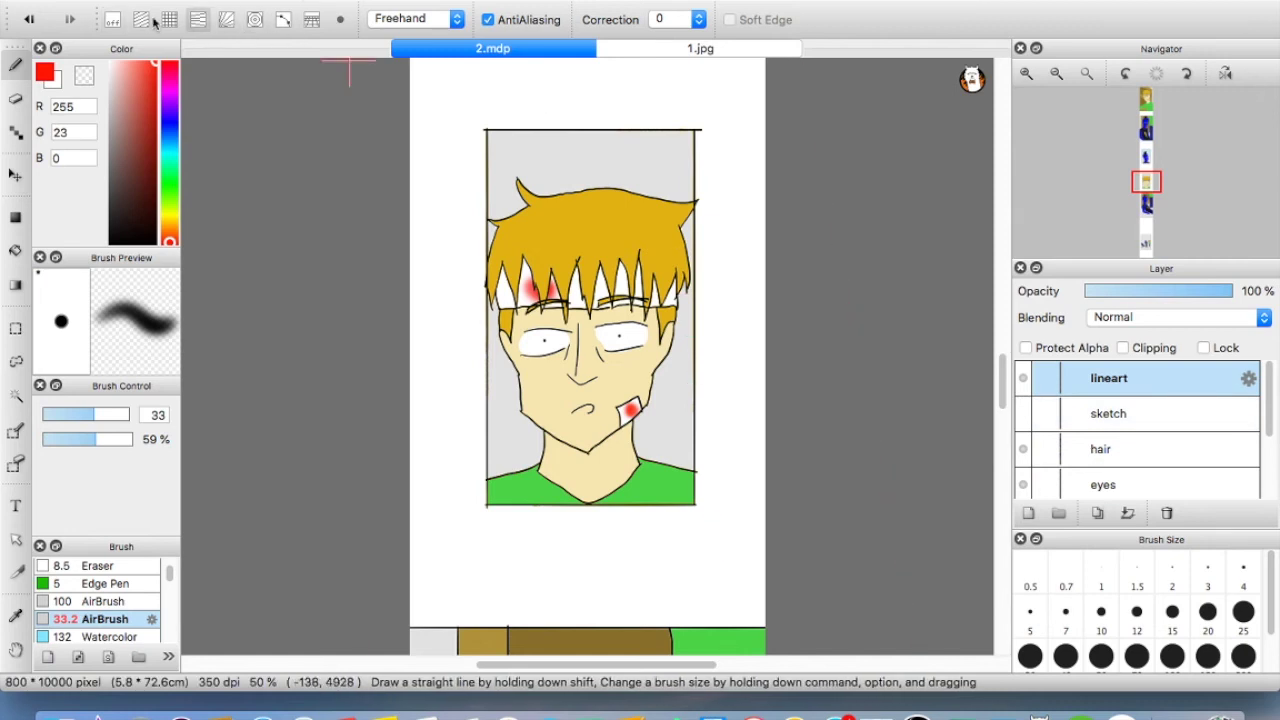
click(226, 19)
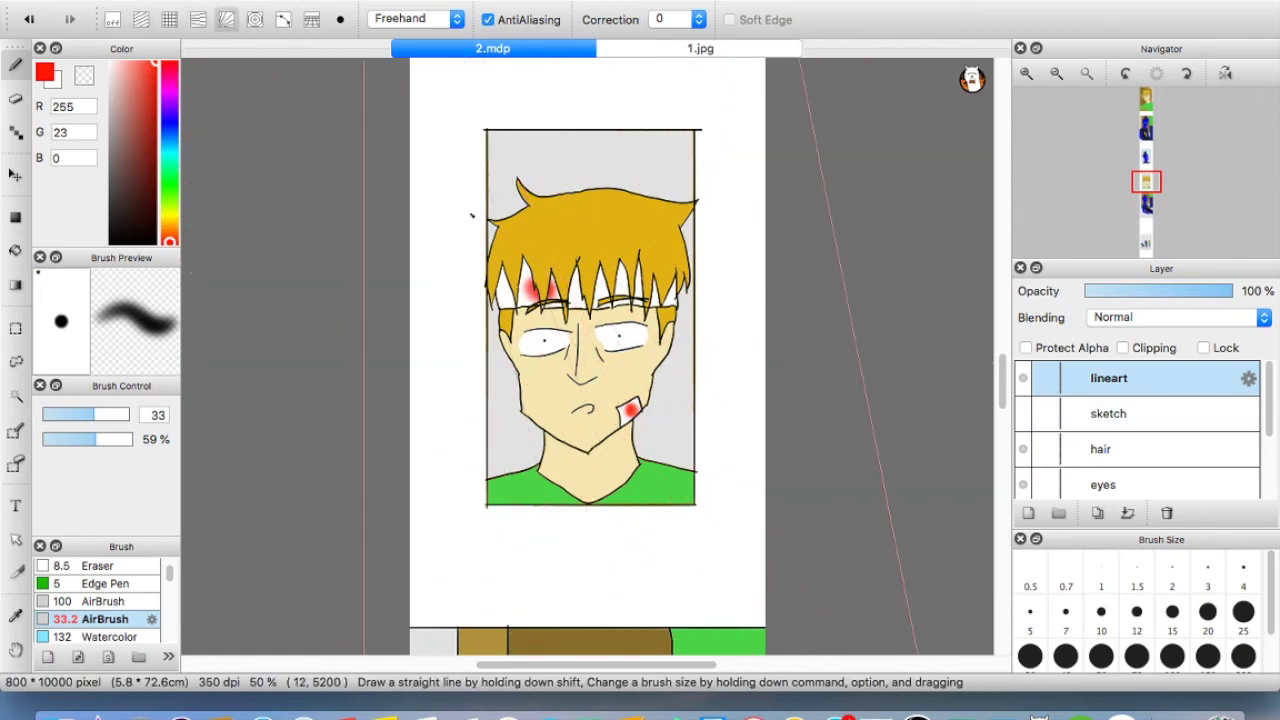
key(super+z)
key(super+z)
click(110, 243)
drag(171, 578, 171, 564)
double_click(100, 568)
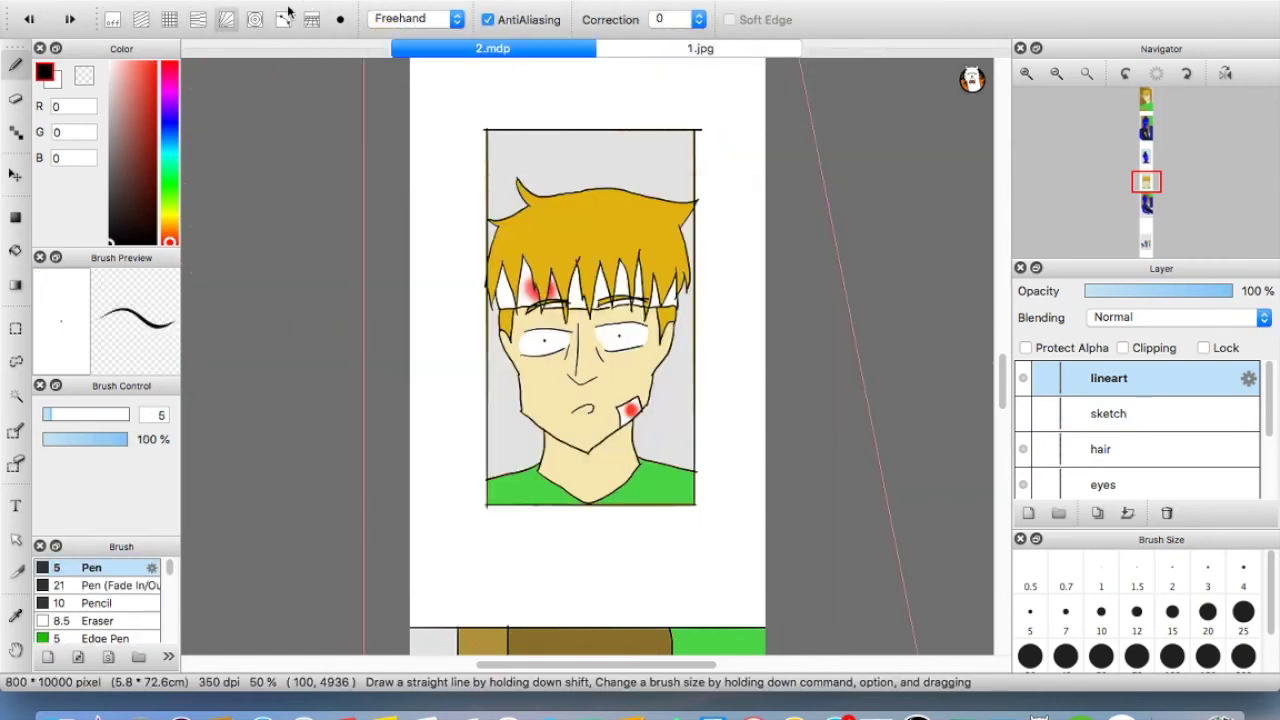
click(231, 21)
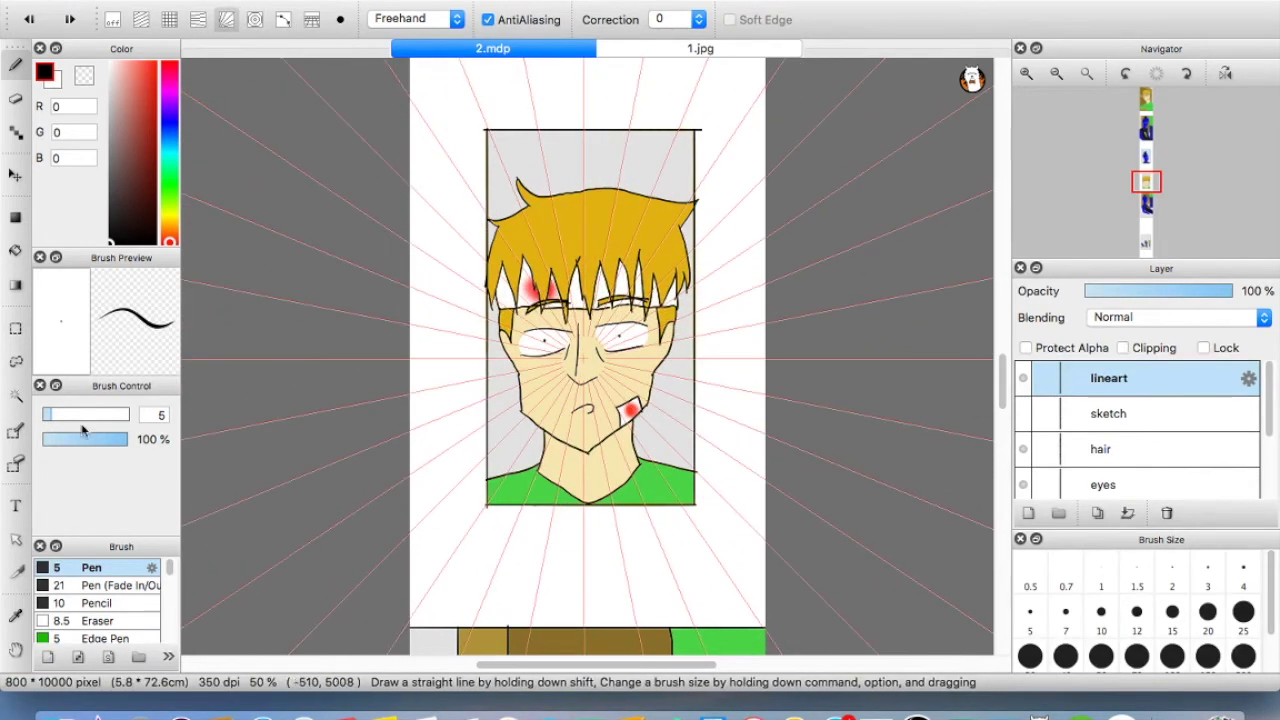
key(super+z)
Draw radial speed lines around the fourth panel with the black Pen (Fade In/Out) at size 4, and turn the snap off
drag(1002, 383, 996, 357)
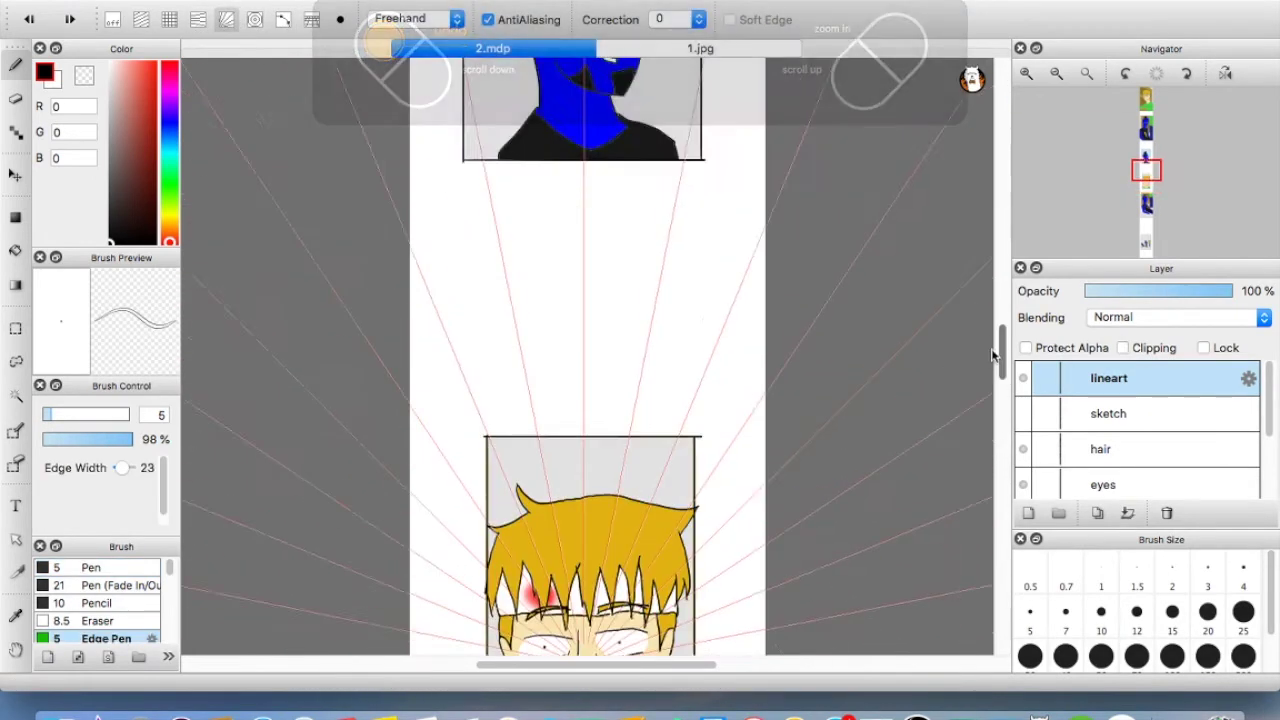
key(super+minus)
key(super+minus)
click(88, 416)
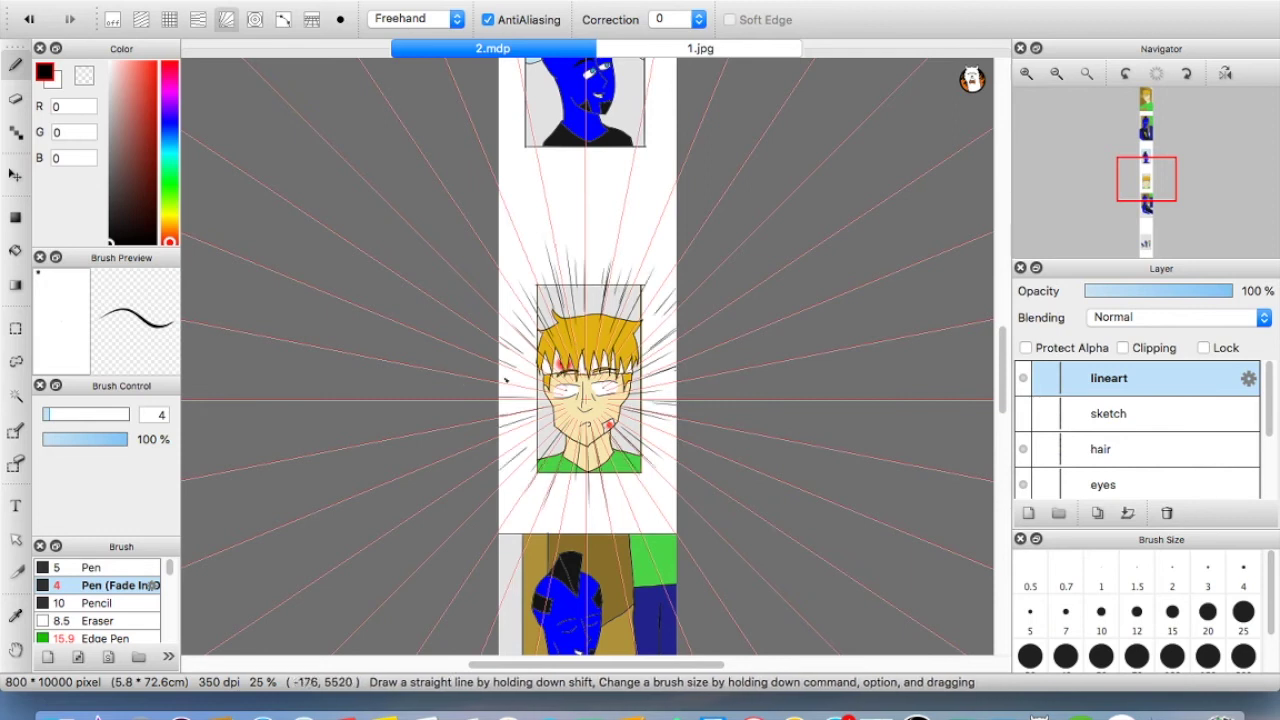
drag(652, 336, 678, 312)
click(112, 19)
Merge the colour layers from hair downward into a single layer
click(1026, 73)
click(1026, 73)
click(1026, 73)
mouse_move(1004, 364)
mouse_down()
mouse_move(1004, 538)
mouse_move(1004, 150)
mouse_up()
click(1160, 449)
scroll(1110, 500, down, 1)
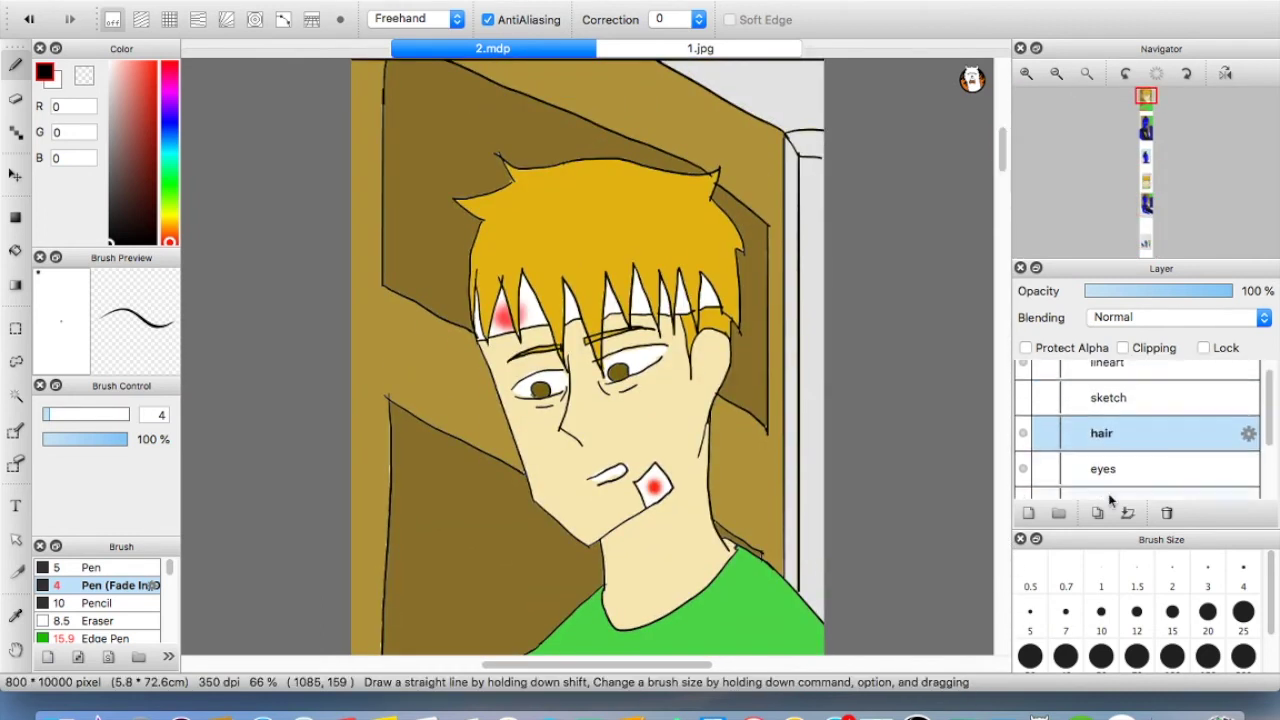
click(1128, 514)
click(1166, 513)
click(1080, 447)
Add a clipping layer with Normal blending above the merged colours and choose blue (0, 26, 255) for shading
click(1029, 513)
click(1122, 348)
click(1128, 318)
click(1131, 262)
click(170, 125)
drag(145, 90, 163, 2)
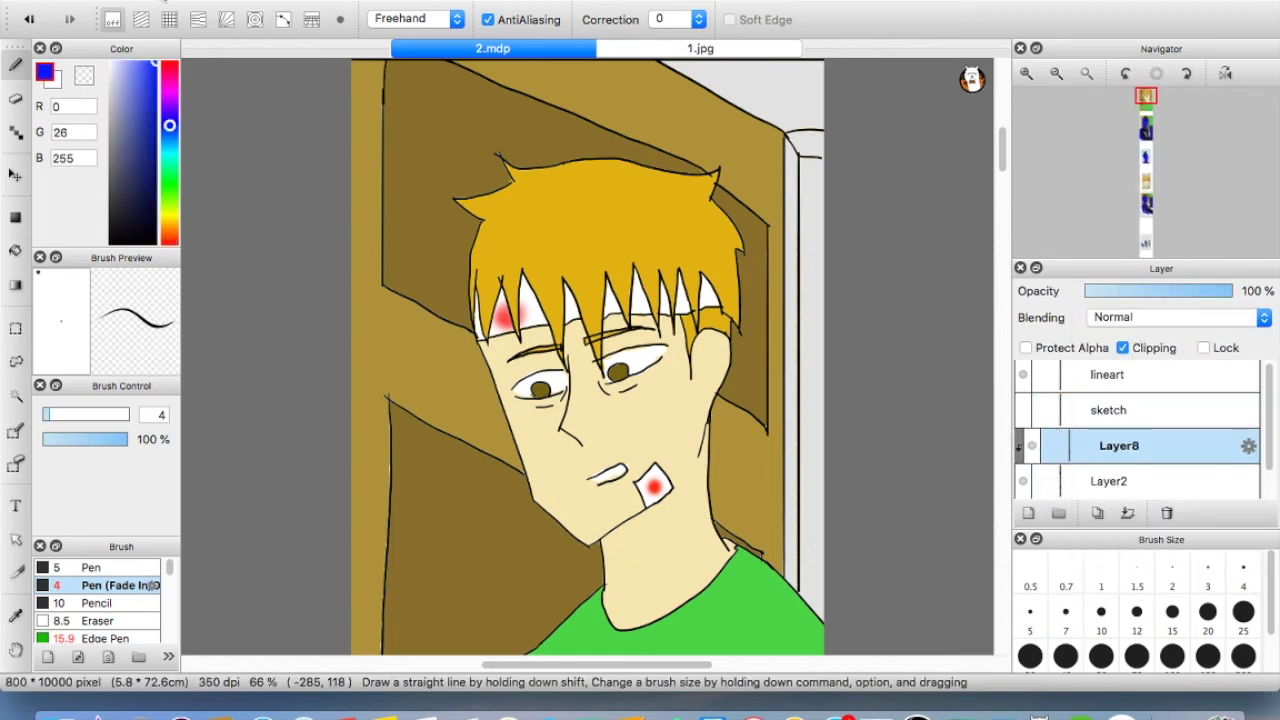
Test blue airbrush shading across the first panel's face and lower the clipping layer's opacity to 9%
scroll(150, 595, down, 2)
click(140, 602)
drag(530, 486, 752, 275)
click(1115, 291)
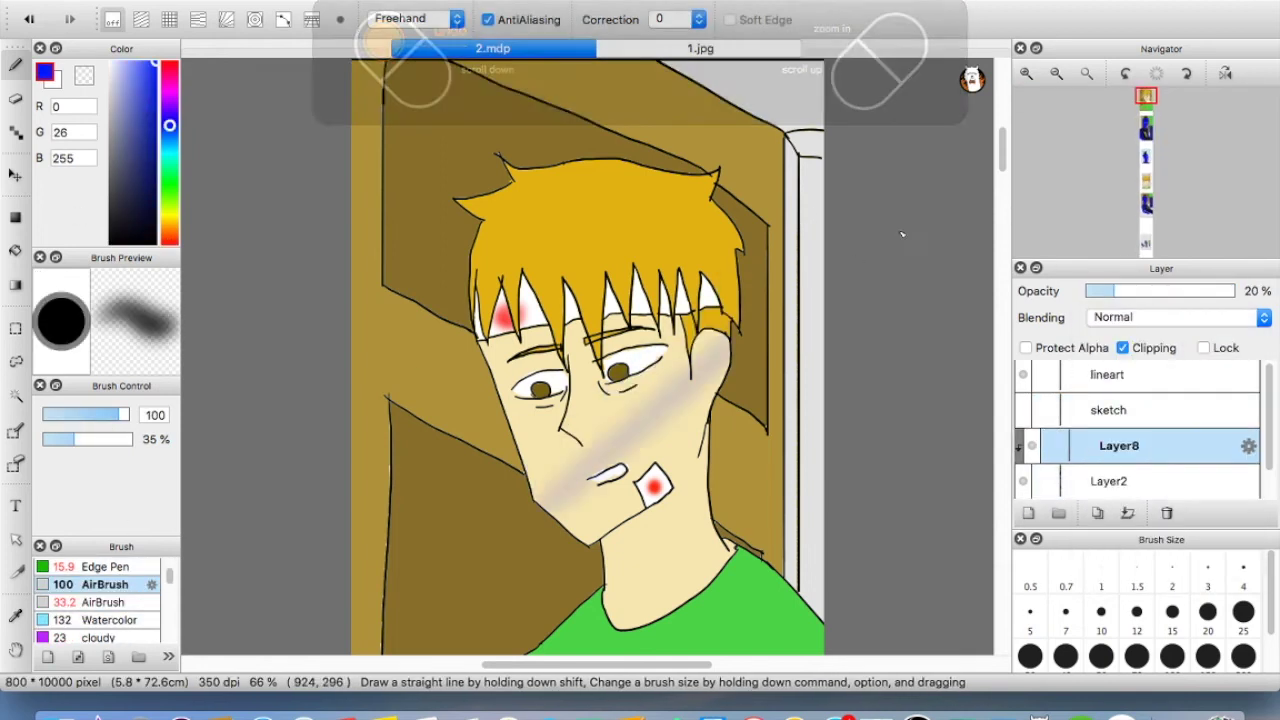
click(1099, 291)
key(super+z)
click(668, 446)
drag(636, 408, 615, 394)
key(super+z)
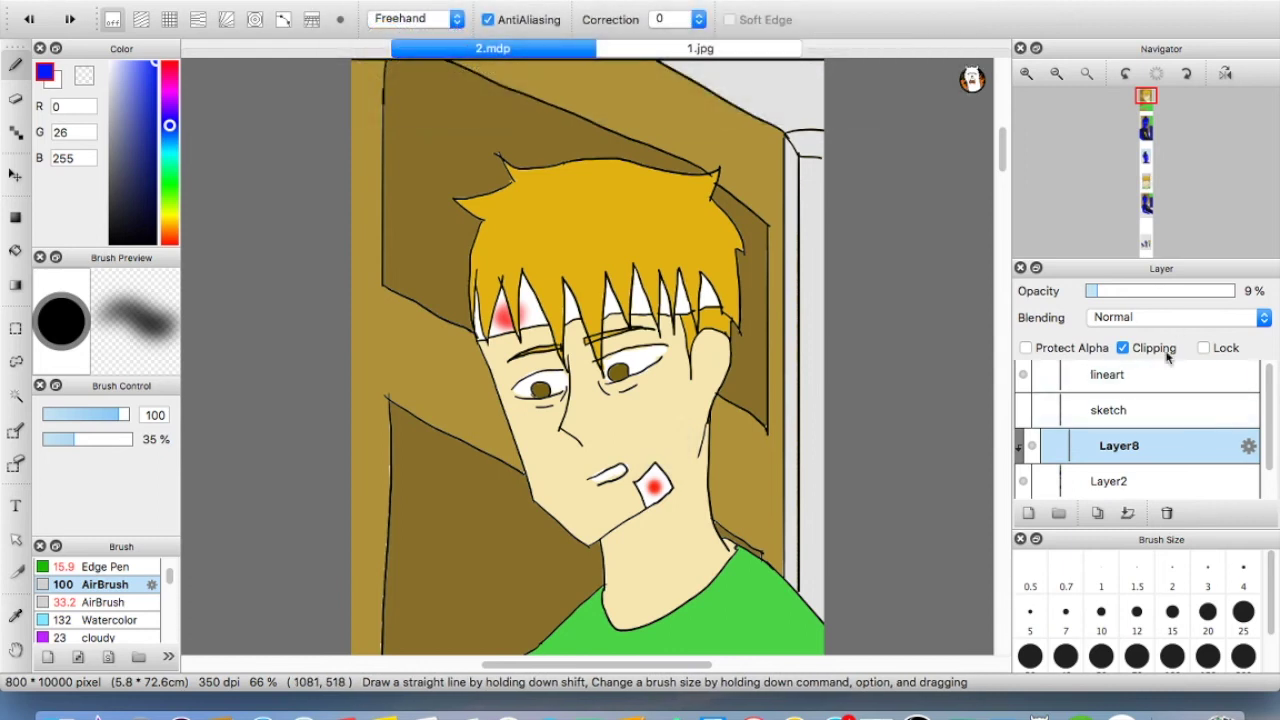
Shade the fringe-haired character's hair, face, neck and shirt down the page with the blue Pen at size 84
scroll(148, 565, up, 2)
click(140, 567)
drag(717, 178, 674, 256)
key(super+z)
click(126, 414)
key(super+z)
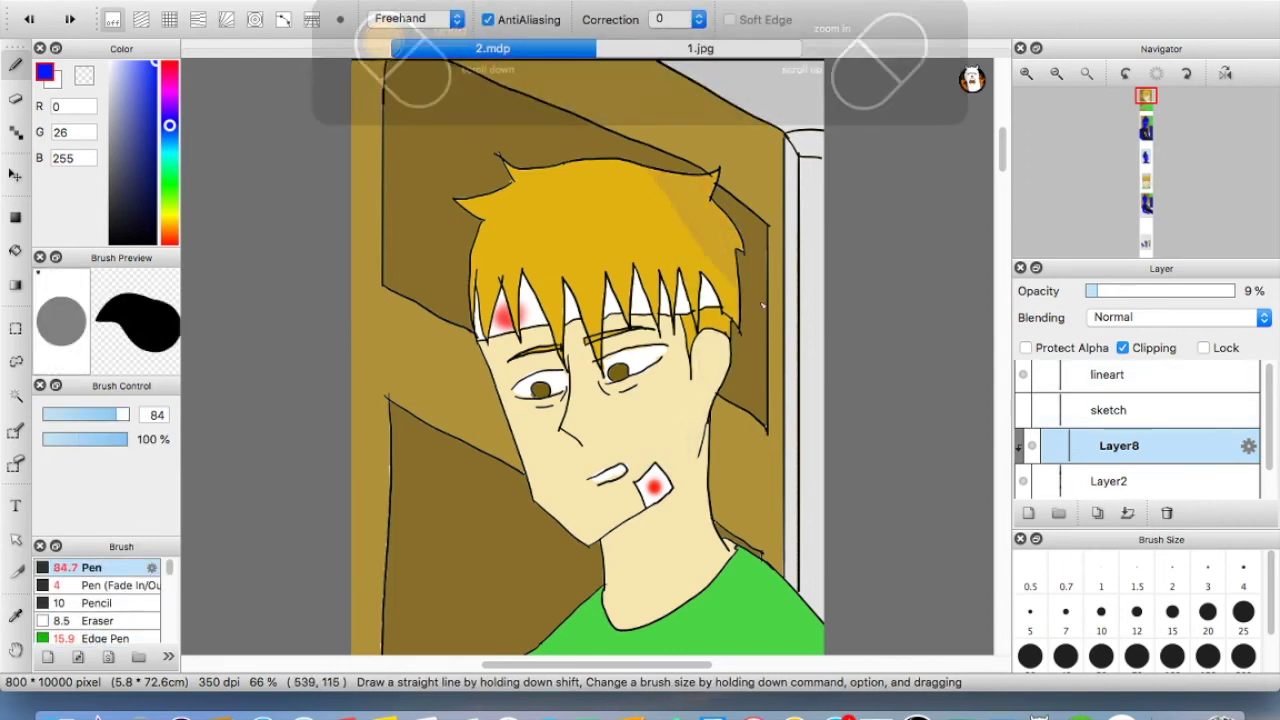
key(super+z)
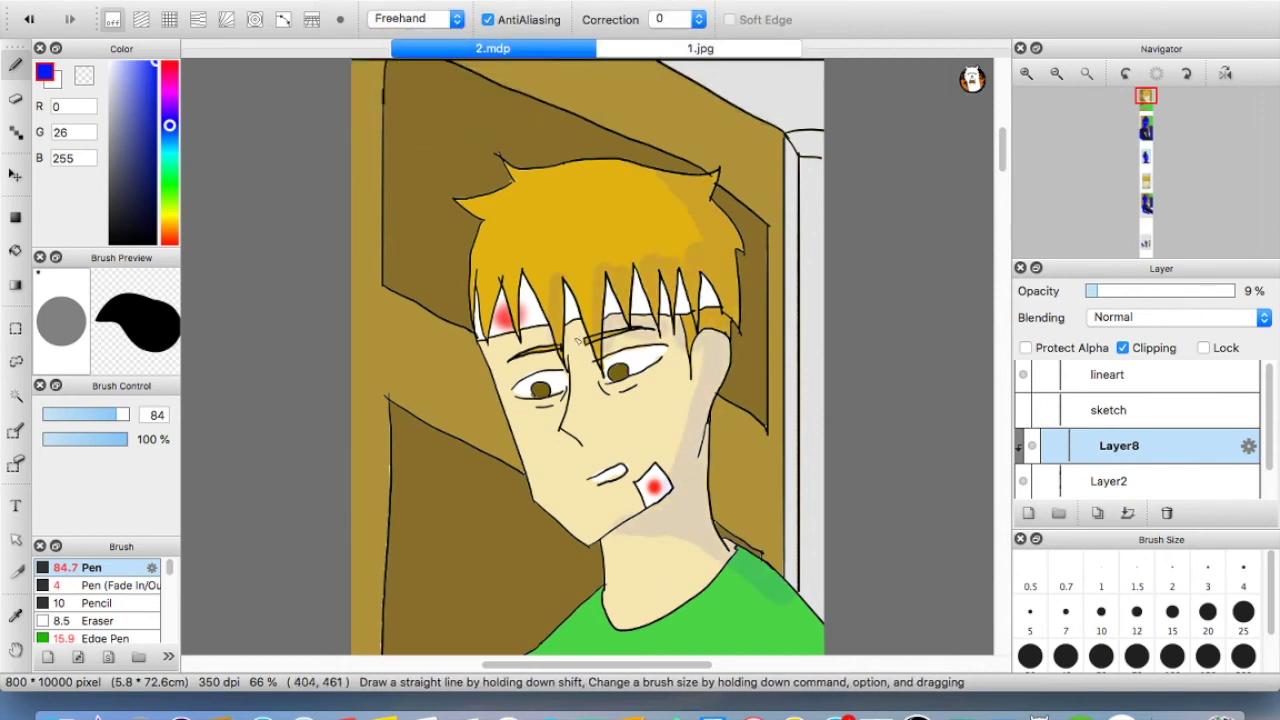
scroll(965, 341, down, 5)
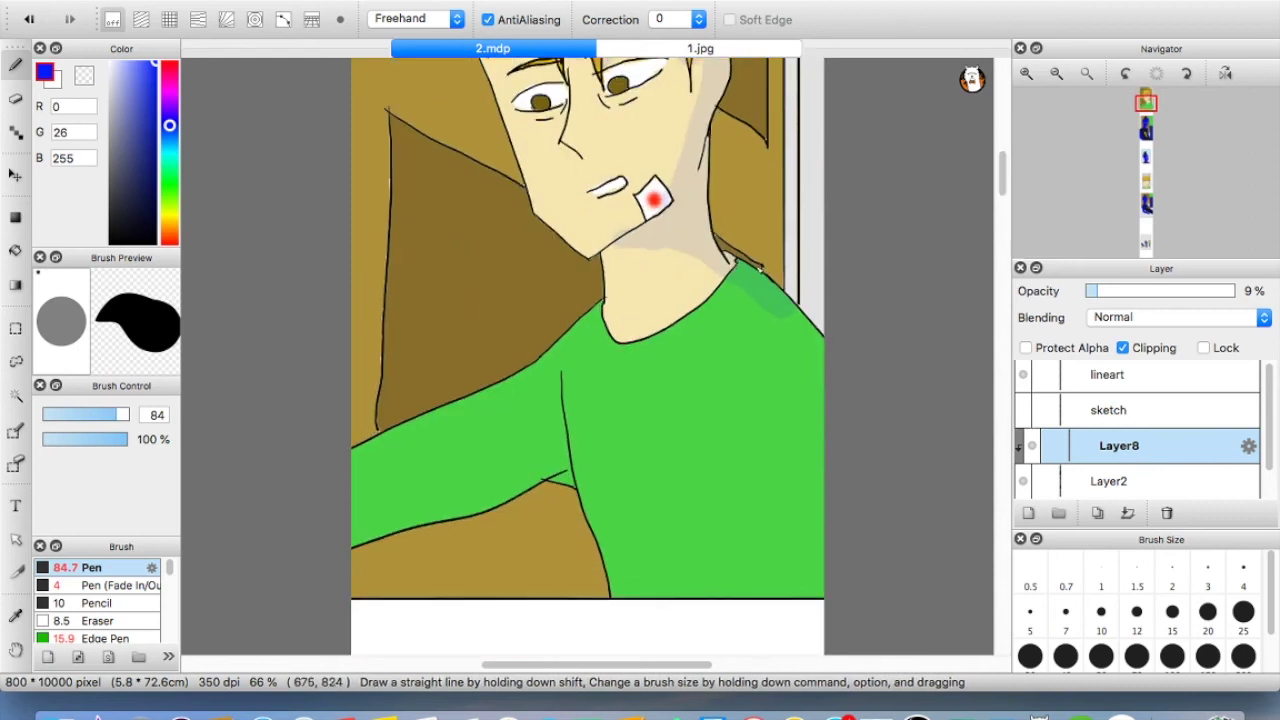
scroll(928, 459, down, 12)
scroll(985, 378, down, 15)
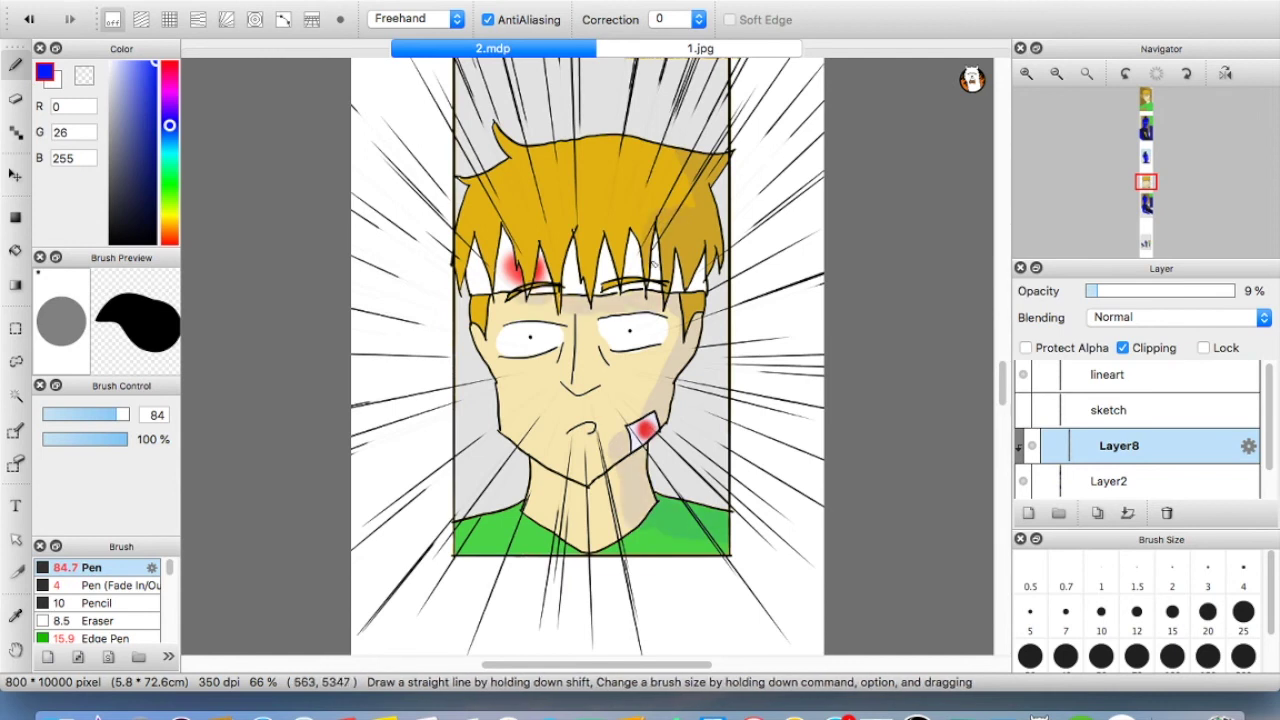
Airbrush a red (255, 0, 0) blush at size 100 on the first panel character's nose on a new layer at 22% opacity
drag(1001, 388, 996, 146)
click(1082, 480)
click(1080, 444)
click(1029, 513)
click(170, 63)
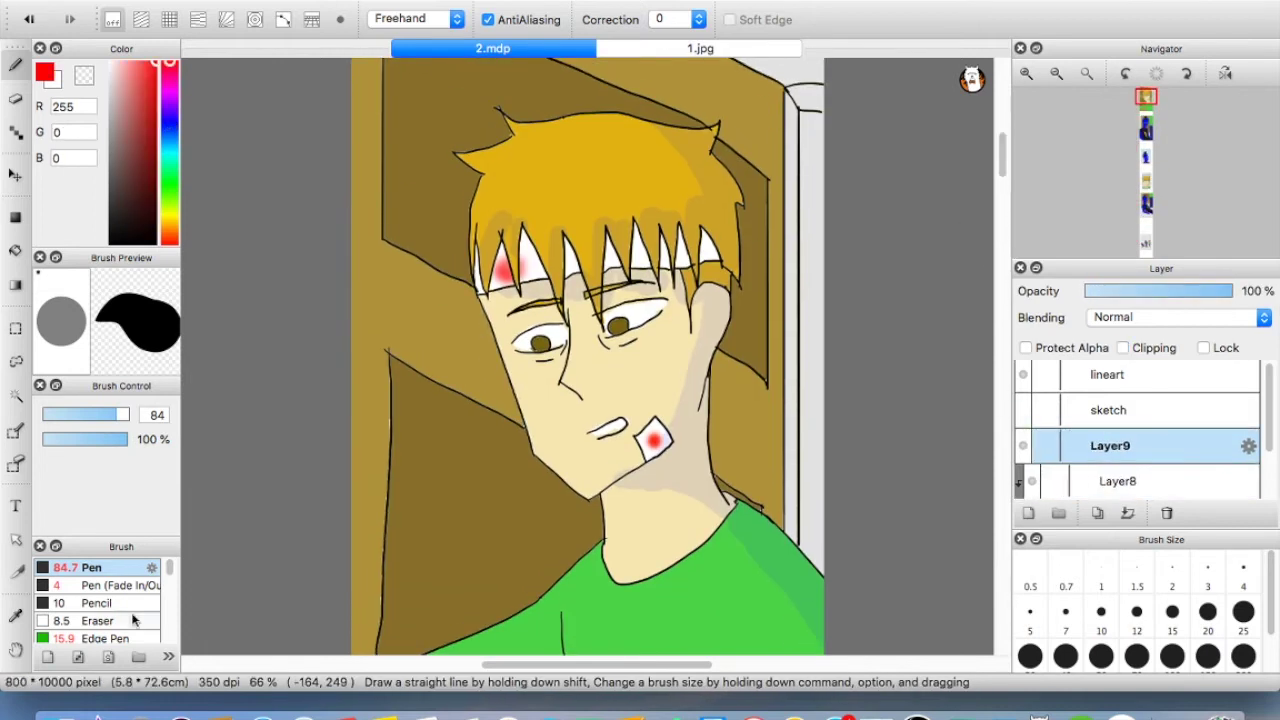
scroll(142, 606, down, 4)
click(125, 585)
click(571, 387)
click(1116, 291)
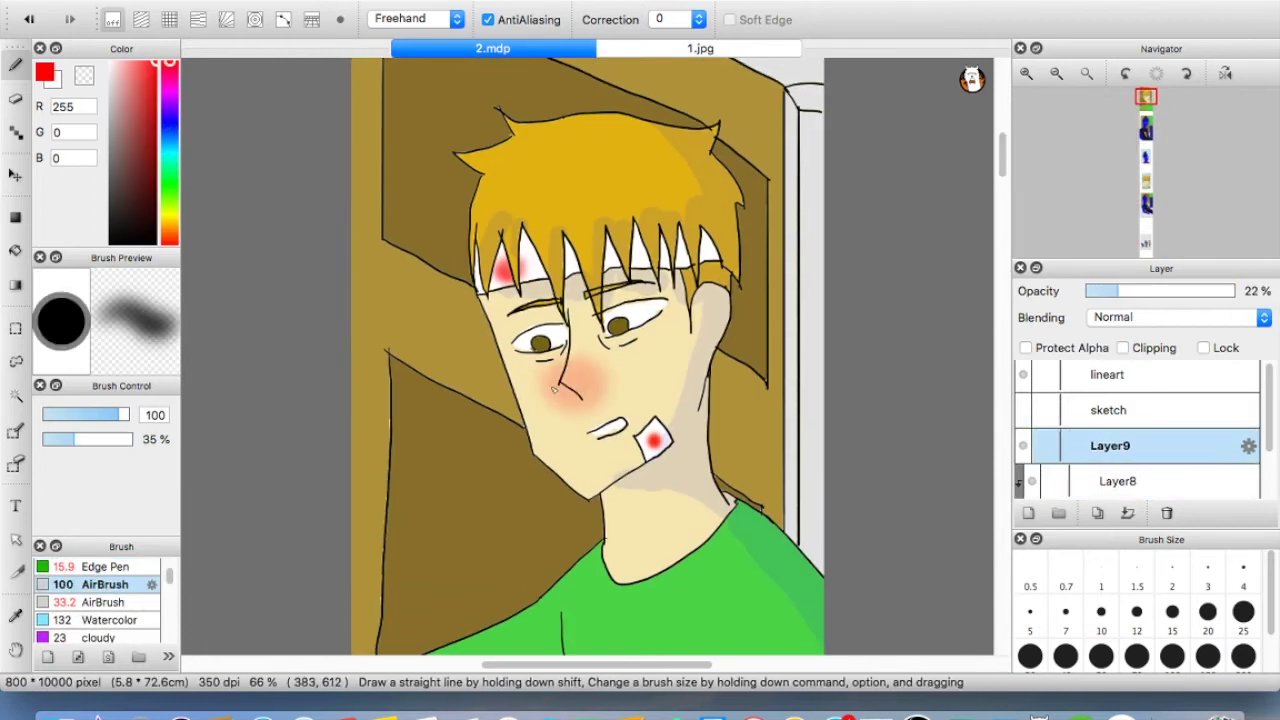
Continue the nose blush in the fourth panel and airbrush grey (147, 147, 147) shadows around the fringe-haired character's eyes
drag(1002, 161, 1003, 570)
click(1087, 73)
click(1026, 74)
click(1026, 74)
click(1026, 74)
Add a new layer named words above lineart
click(1107, 376)
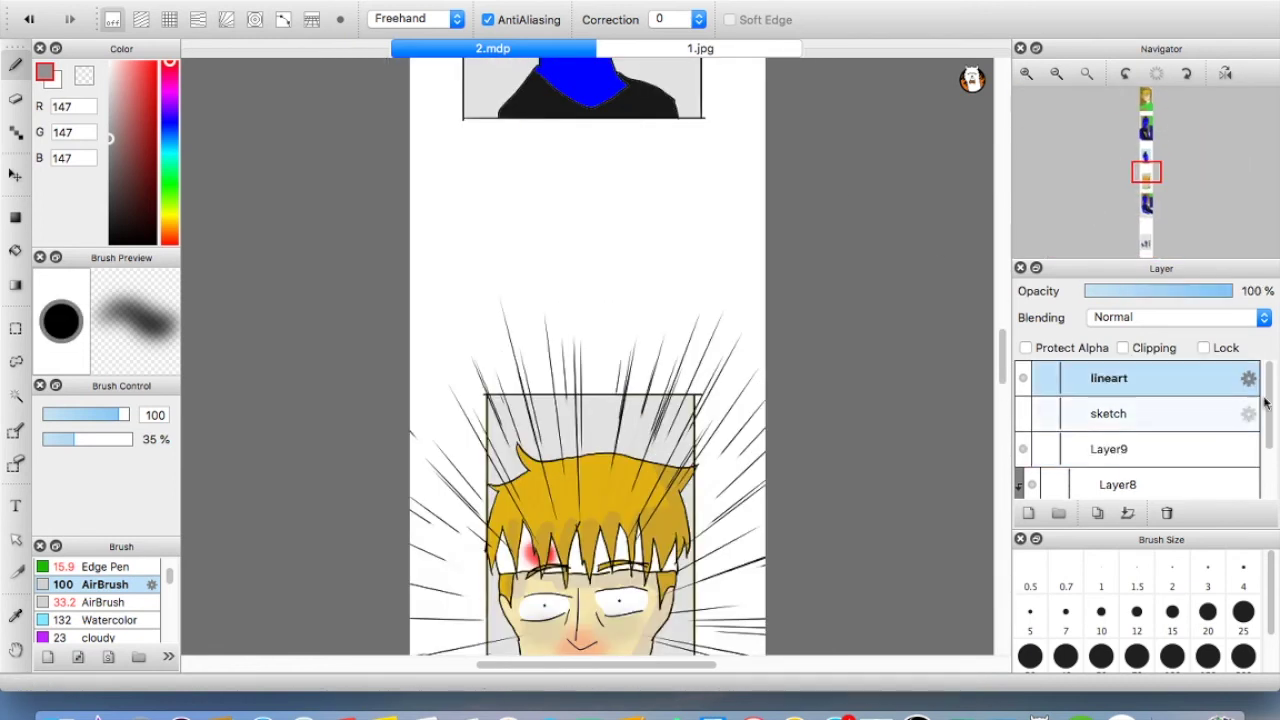
click(1028, 513)
double_click(1128, 379)
key(BackSpace)
click(727, 531)
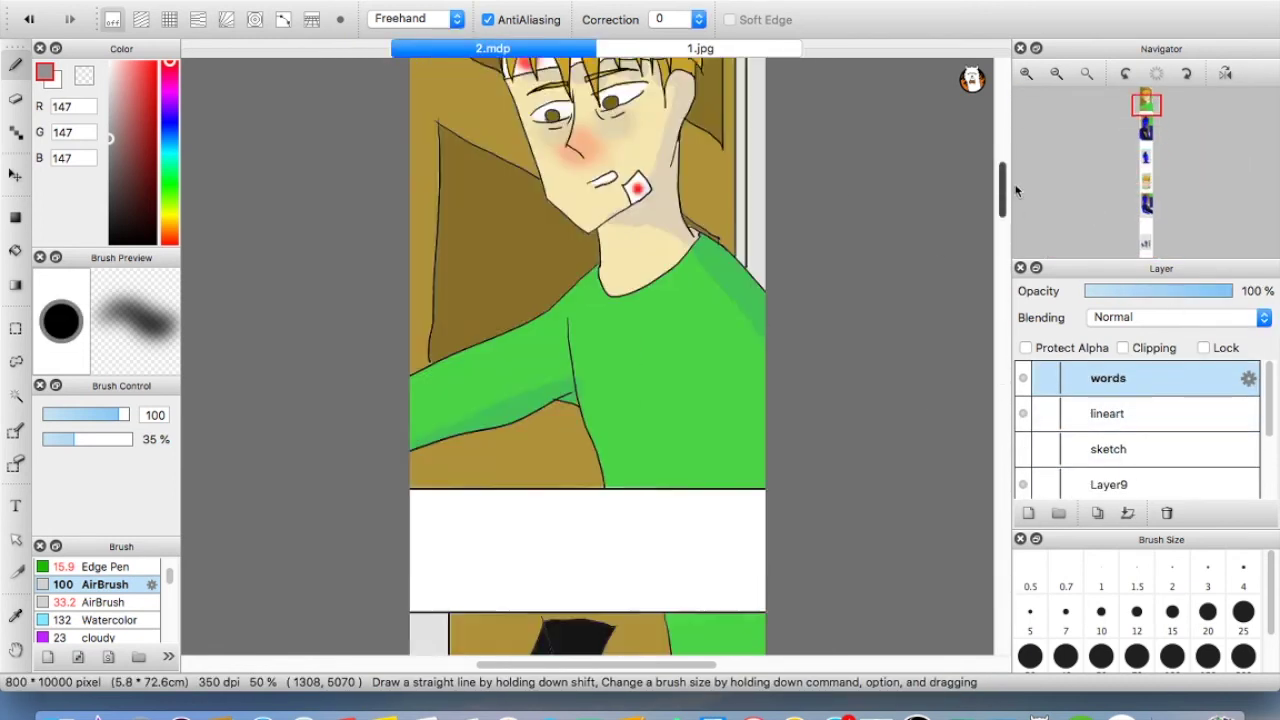
Draw an oval speech bubble over the first panel's shirt with a tail towards the mouth, using the black Edge Pen at size 109
click(1022, 450)
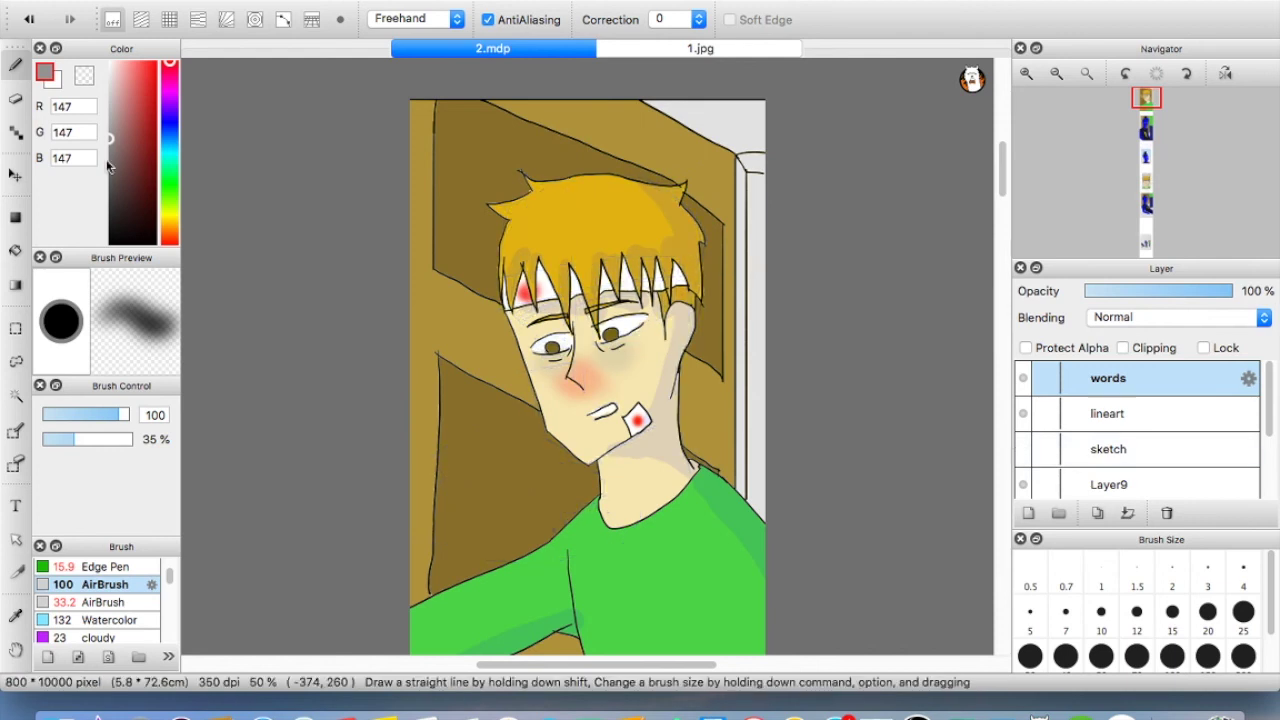
click(143, 566)
drag(102, 414, 122, 415)
scroll(523, 402, down, 5)
scroll(507, 402, up, 2)
mouse_move(507, 402)
mouse_down()
mouse_move(570, 465)
mouse_move(537, 551)
mouse_move(447, 426)
mouse_move(629, 444)
mouse_move(541, 559)
mouse_move(432, 418)
mouse_move(575, 386)
mouse_move(651, 537)
mouse_move(669, 487)
mouse_move(523, 557)
mouse_up()
key(ctrl+z)
mouse_move(640, 465)
mouse_down()
mouse_move(452, 478)
mouse_move(655, 484)
mouse_move(588, 508)
mouse_up()
drag(470, 480, 525, 322)
key(ctrl+z)
drag(608, 457, 506, 481)
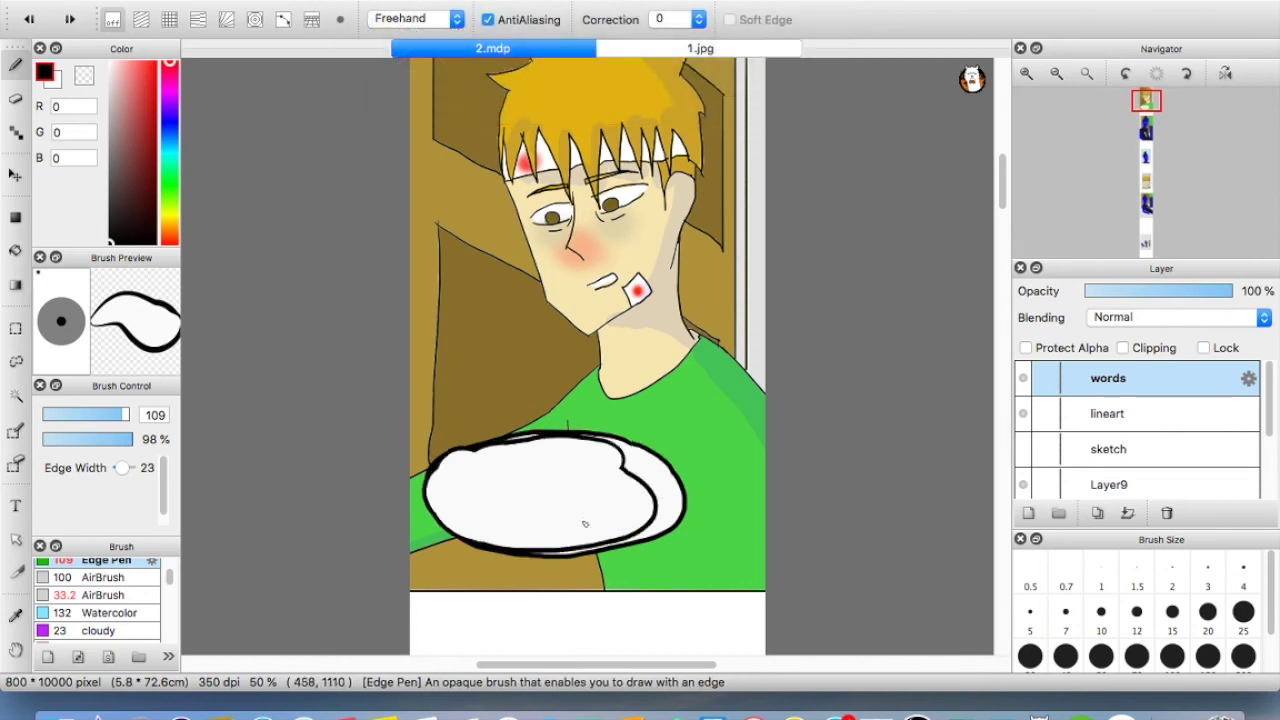
mouse_move(585, 523)
mouse_down()
mouse_move(544, 450)
mouse_move(482, 524)
mouse_up()
drag(485, 424, 519, 342)
Draw an oval speech bubble above the blue character's head in the second panel with the Edge Pen
scroll(925, 260, down, 10)
click(1022, 449)
scroll(1002, 418, up, 2)
click(1022, 449)
mouse_move(636, 111)
mouse_down()
mouse_move(680, 144)
mouse_move(671, 174)
mouse_move(711, 309)
mouse_up()
key(super+z)
mouse_move(620, 140)
mouse_down()
mouse_move(563, 157)
mouse_move(673, 192)
mouse_up()
Draw speech bubbles for the third and fourth panels, placing the fourth above the hair with a tail pointing down
scroll(672, 192, down, 10)
scroll(700, 150, up, 2)
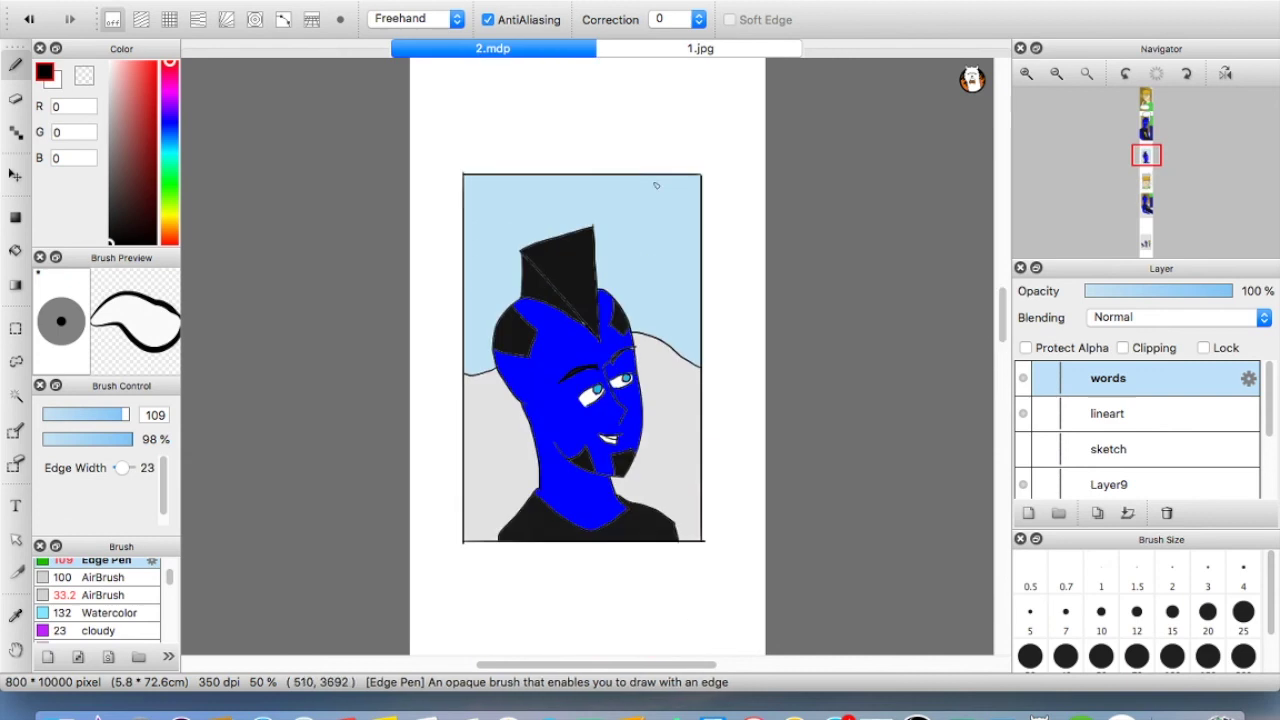
drag(755, 112, 732, 118)
drag(728, 222, 696, 376)
drag(1003, 308, 1003, 349)
mouse_move(594, 246)
mouse_down()
mouse_move(655, 275)
mouse_move(540, 280)
mouse_up()
drag(586, 340, 586, 412)
Draw speech bubbles with tails for the fifth and last panels with the Edge Pen
mouse_move(1003, 340)
mouse_down()
mouse_move(978, 415)
mouse_move(953, 424)
mouse_up()
drag(418, 465, 430, 563)
scroll(724, 210, down, 5)
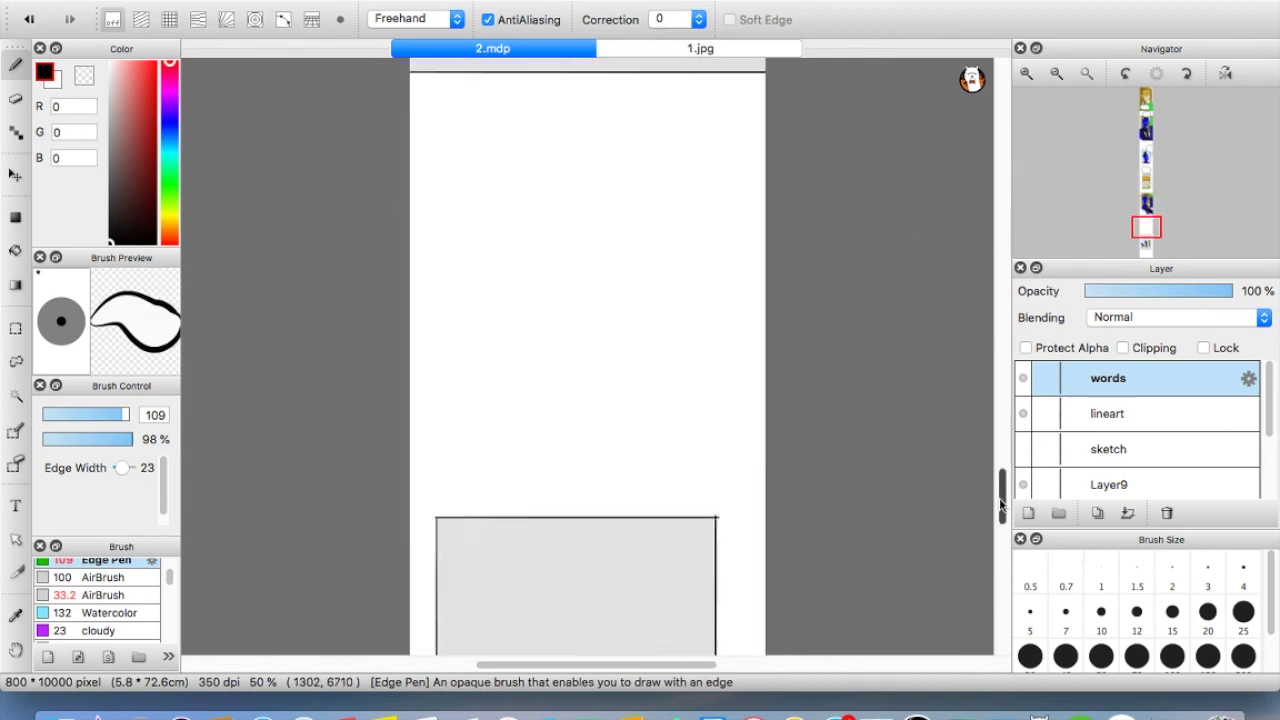
drag(610, 140, 600, 292)
scroll(316, 264, down, 10)
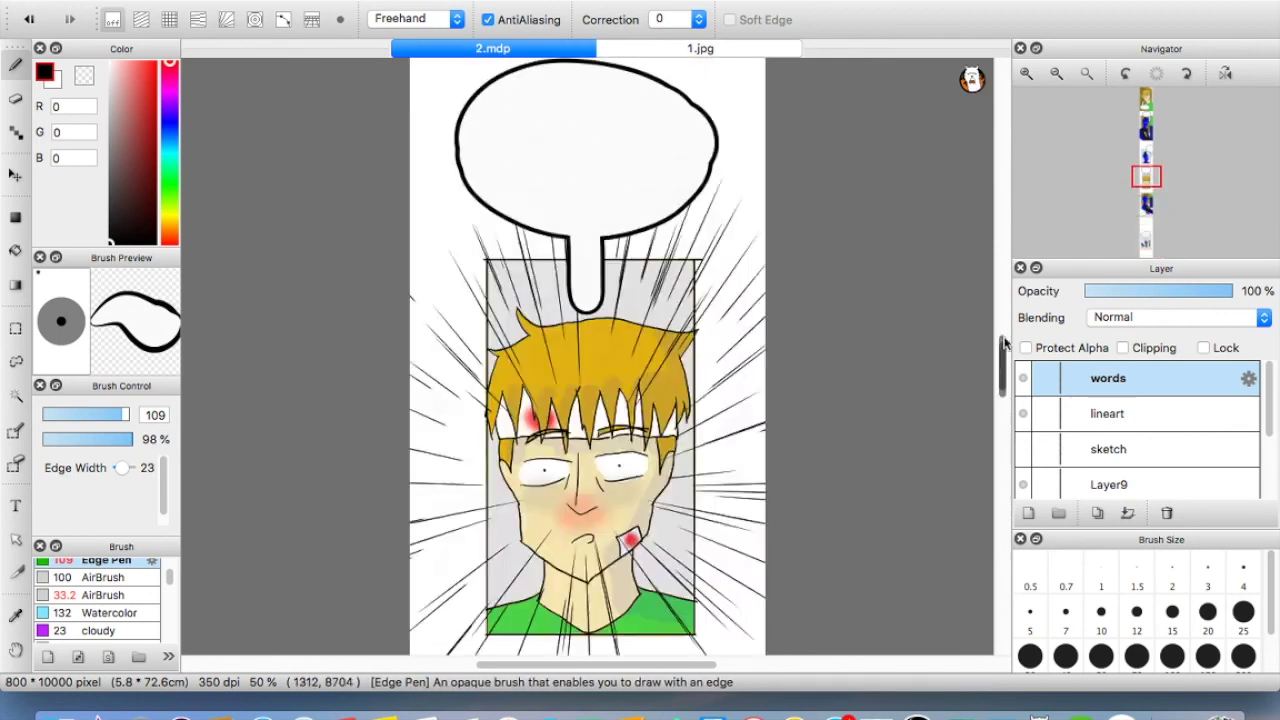
Place the 6 pt text "WHERE DID YOU FIND THE POPCORN??" in the first panel's speech bubble
scroll(105, 600, up, 5)
click(105, 567)
click(1031, 613)
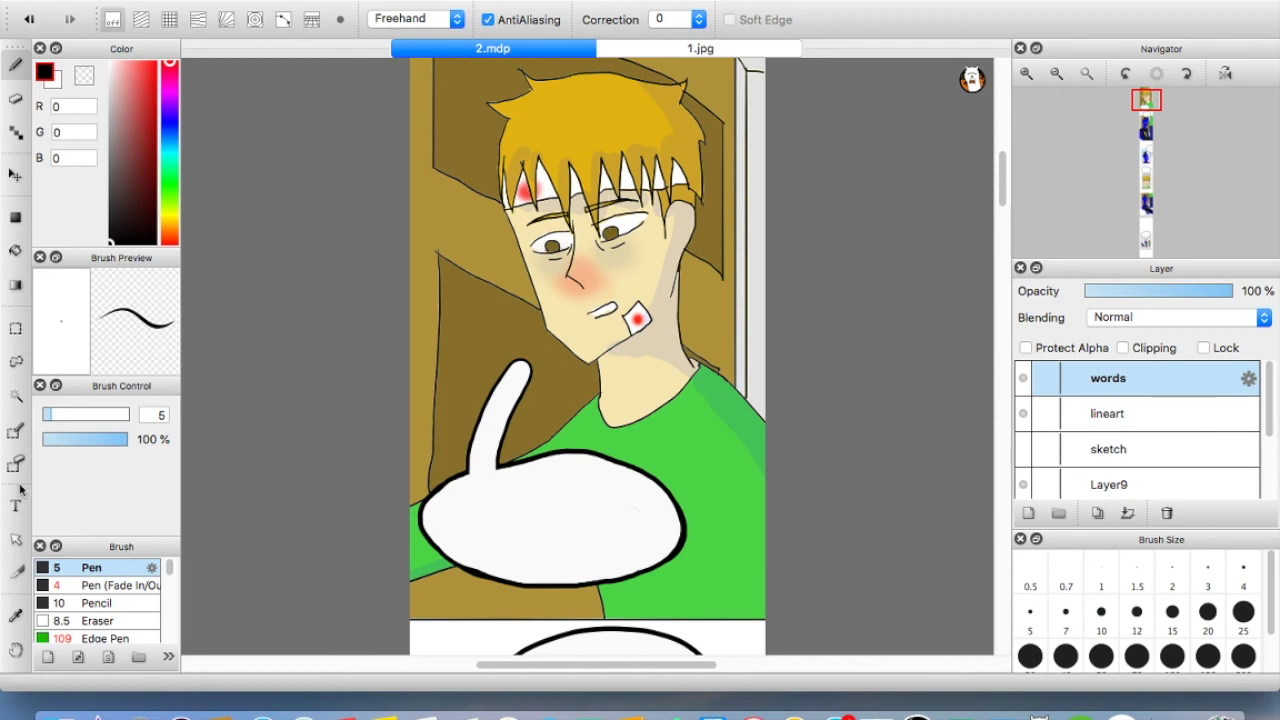
click(15, 506)
click(567, 289)
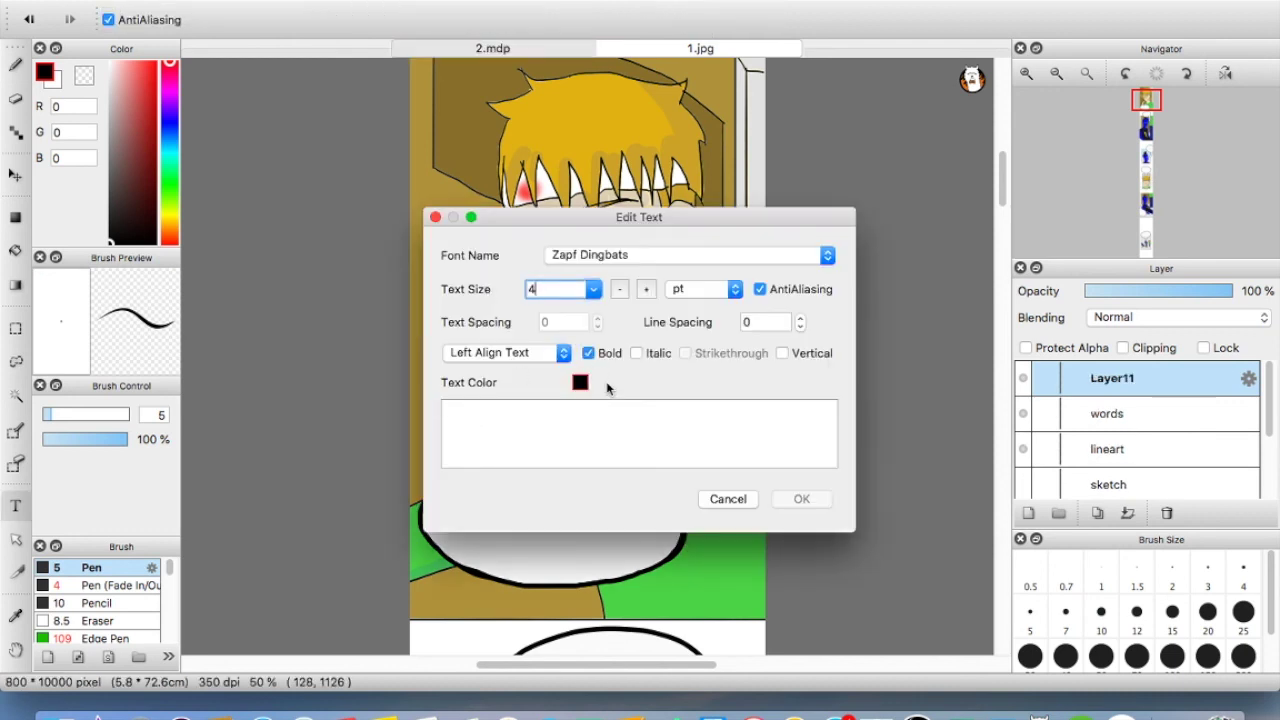
click(648, 258)
click(606, 677)
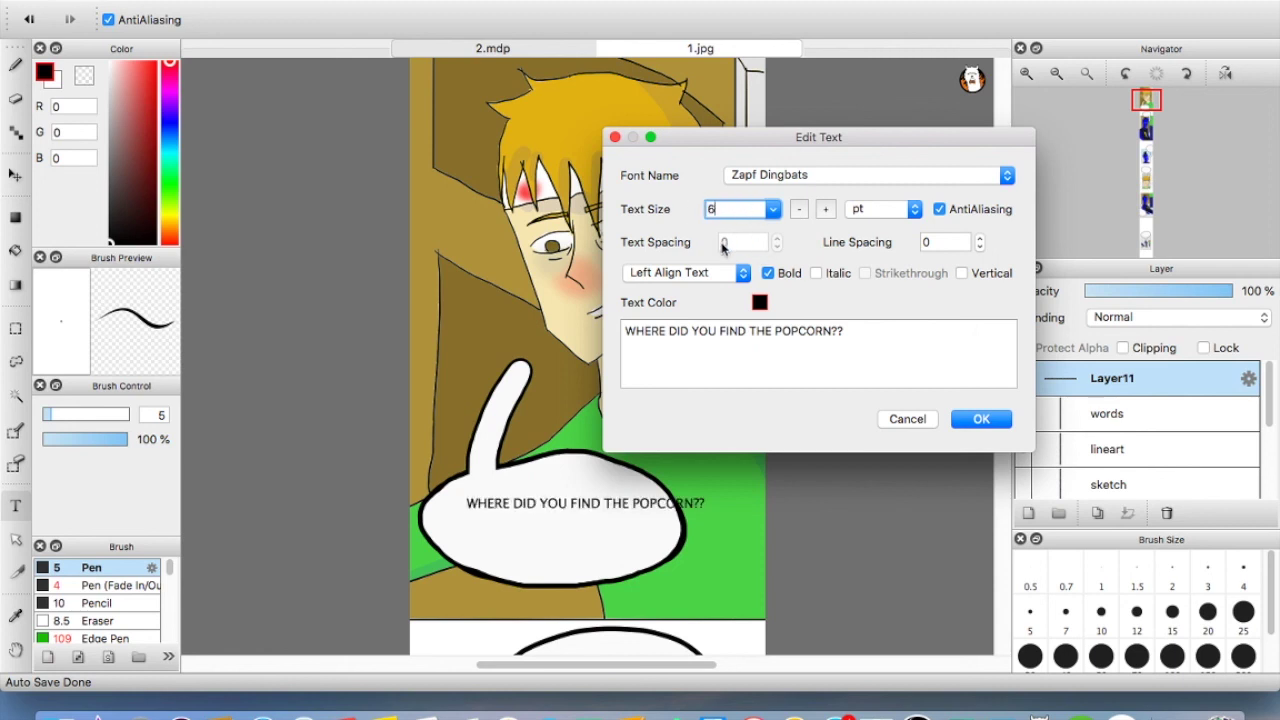
Set the popcorn text's font to Tahoma and place it in bold on two lines
click(793, 177)
click(803, 437)
click(792, 177)
click(786, 88)
click(980, 419)
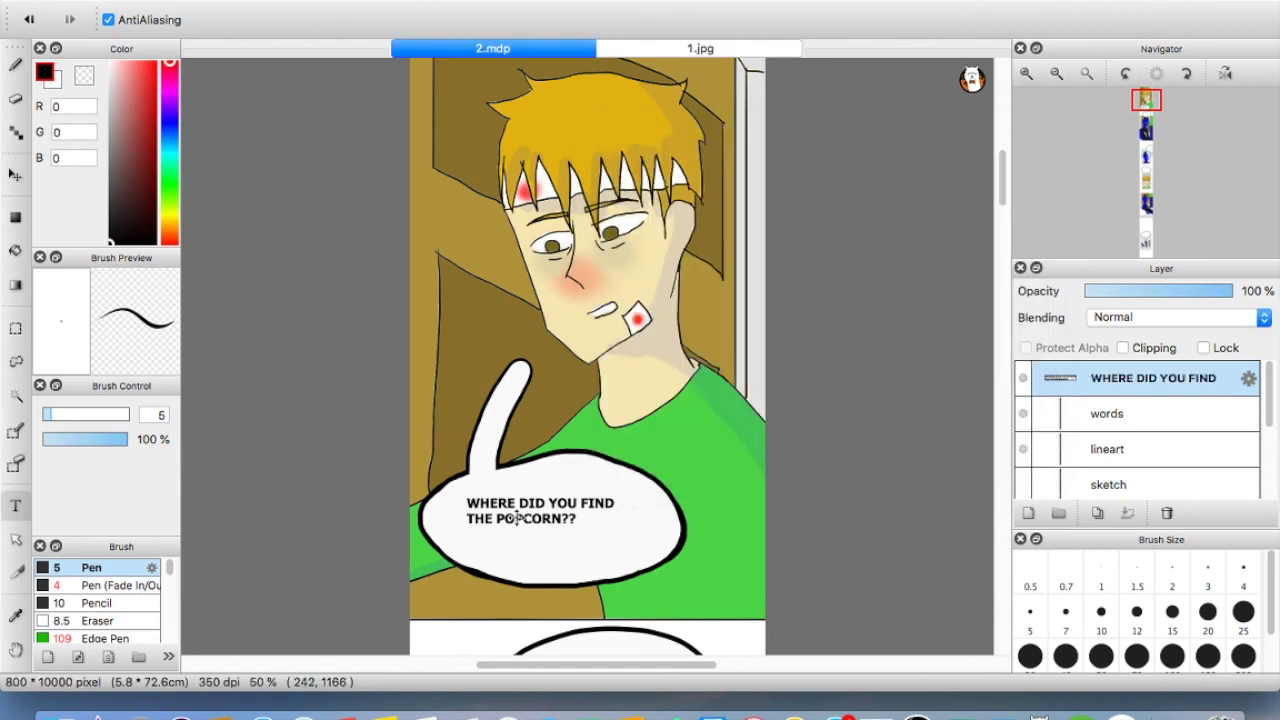
Enter the 6 pt Tahoma text "WELL I GOT HUNGRY AND STARTED TO" in the second panel's speech bubble
drag(1004, 180, 1004, 232)
click(509, 187)
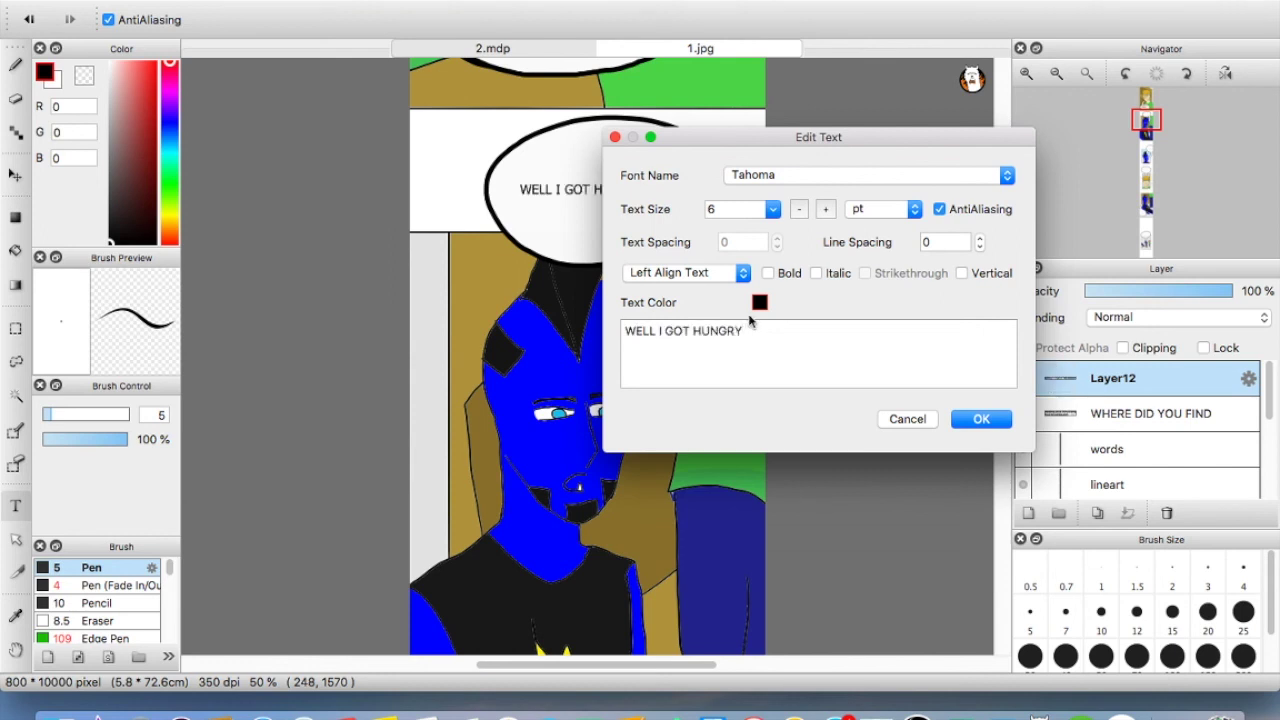
drag(765, 137, 815, 115)
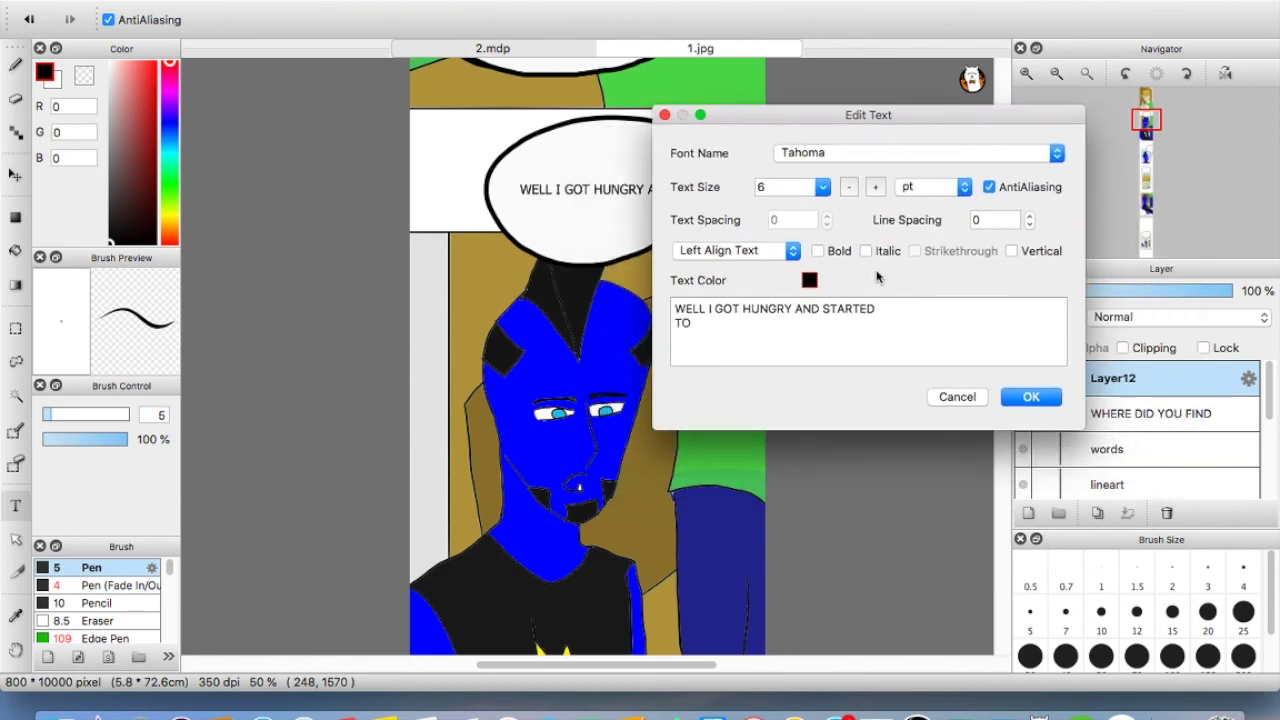